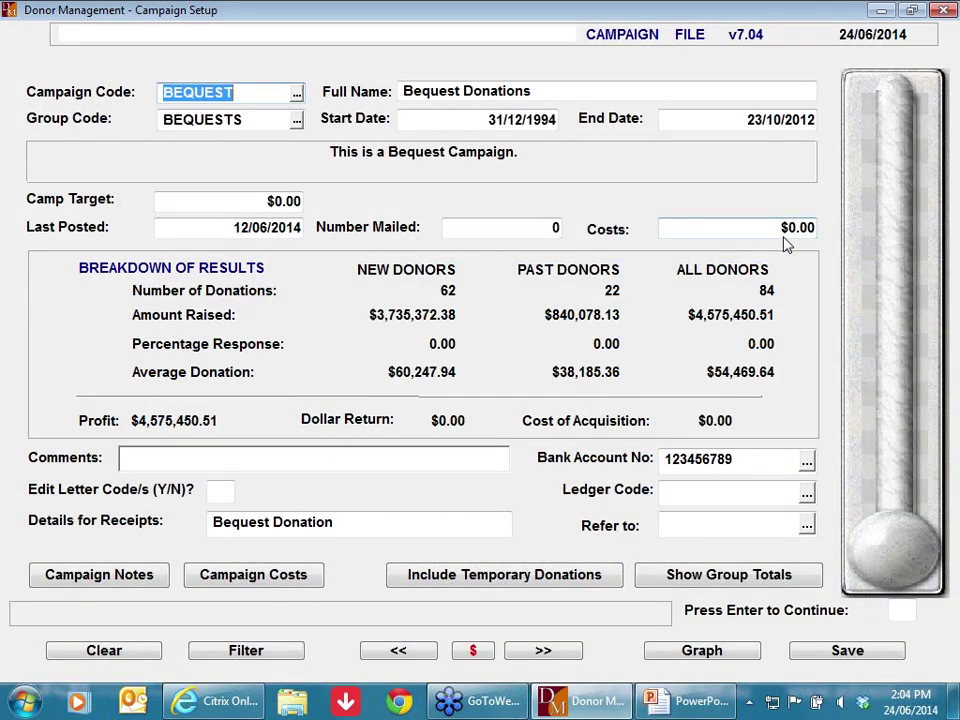
Examine the campaign type settings of the BEQUEST campaign and return to the main menu.
key("Tab")
key("Tab")
key("Tab")
key("Tab")
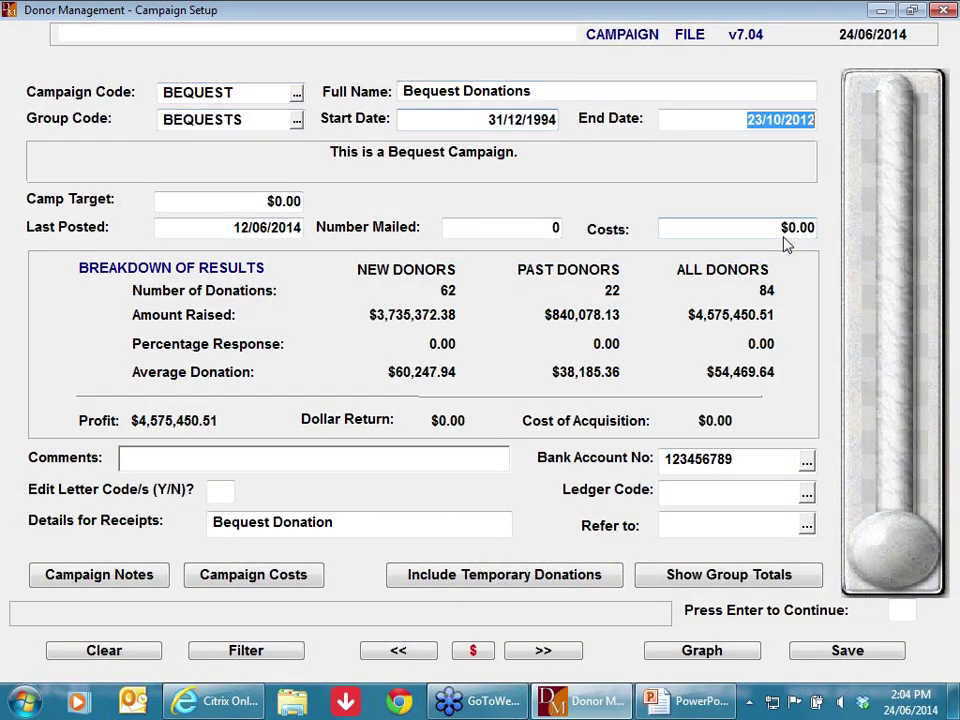
key("Tab")
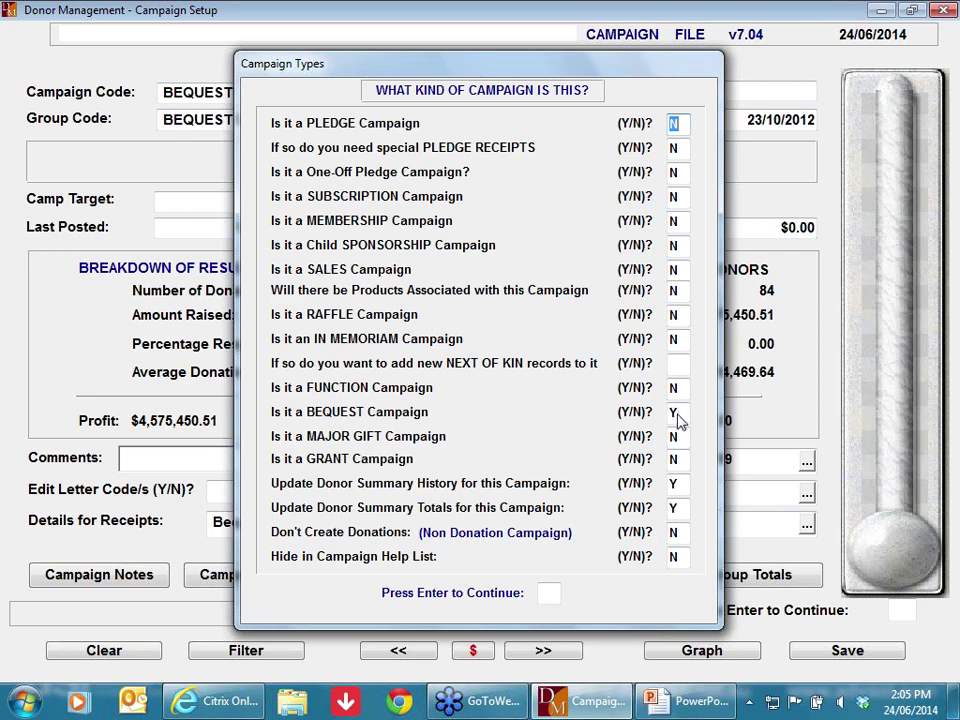
key("Return")
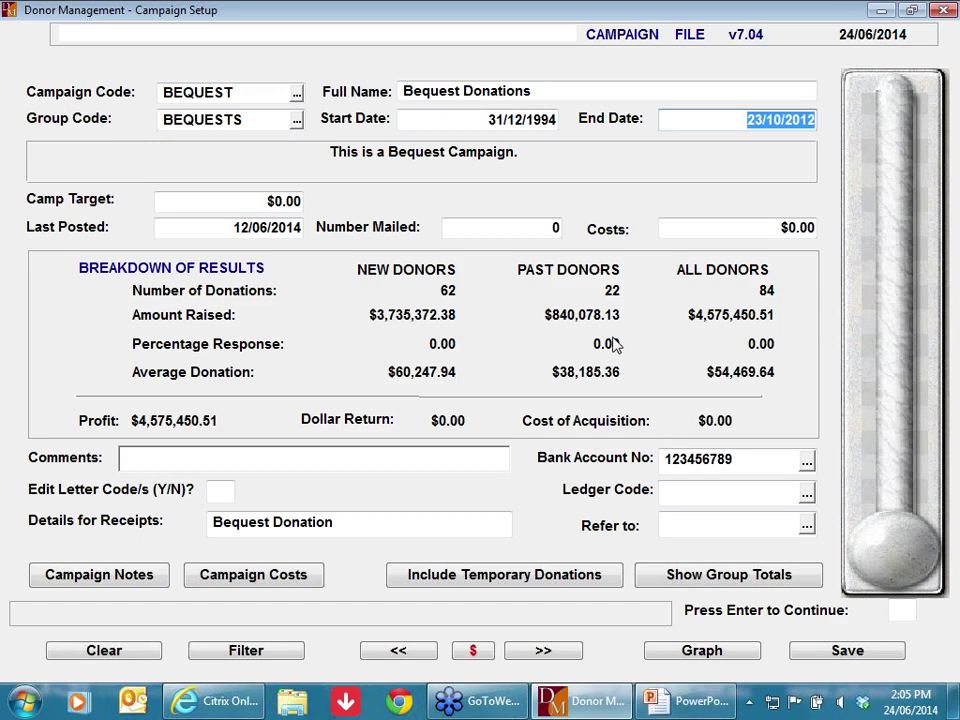
key("Return")
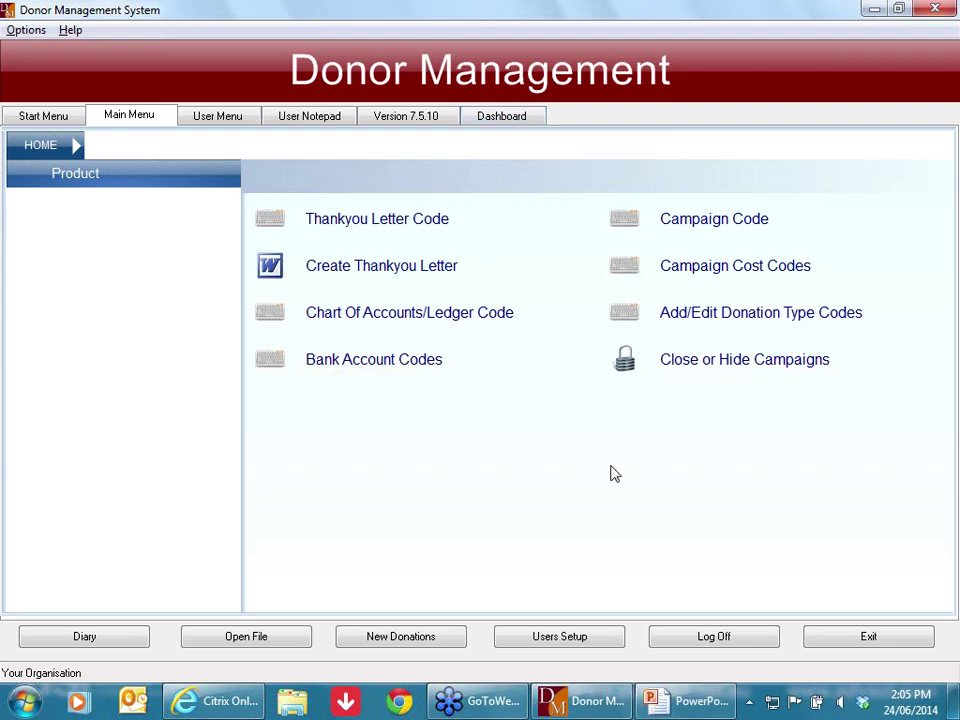
Try enabling Show Financial Summary Dashboard On Menu for user 2 in the user setup.
left_click(577, 641)
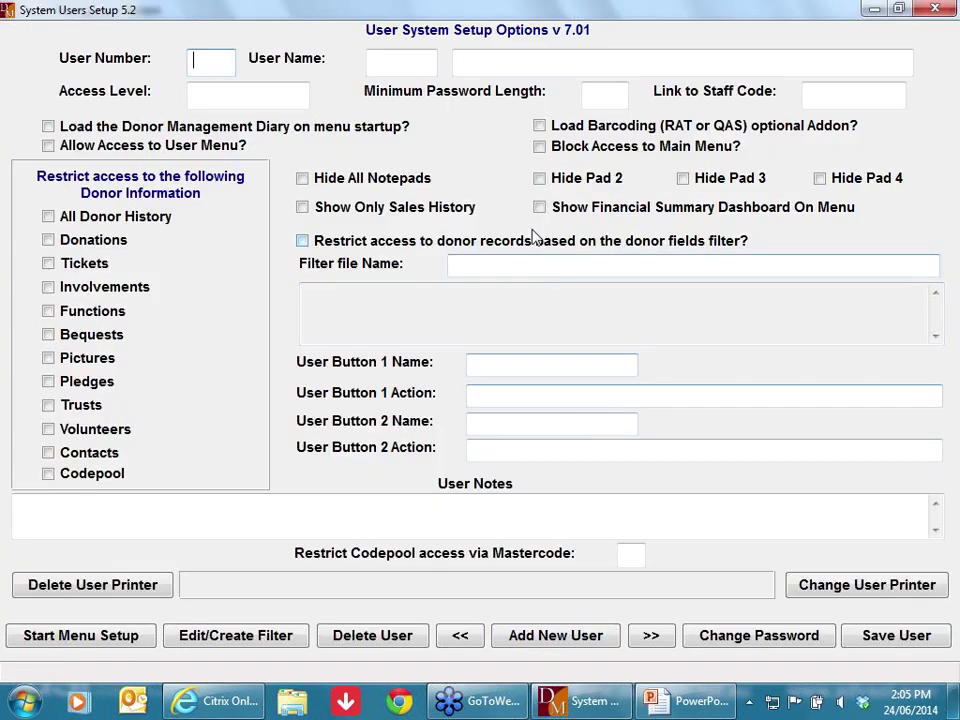
left_click(539, 209)
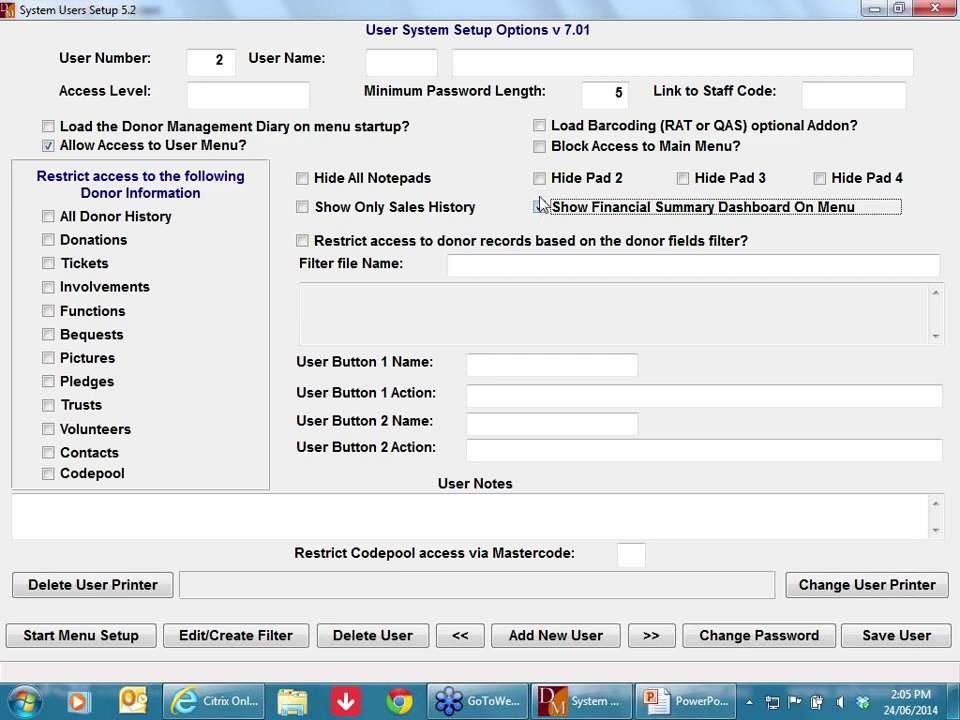
left_click(938, 10)
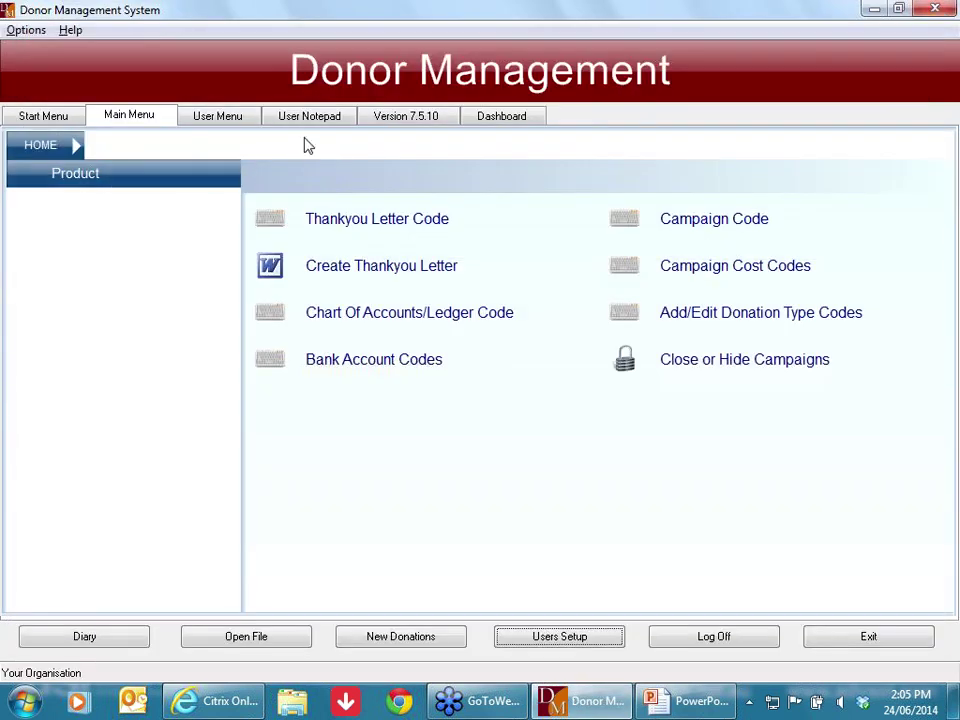
Open the dashboard and go to its setup page.
left_click(38, 117)
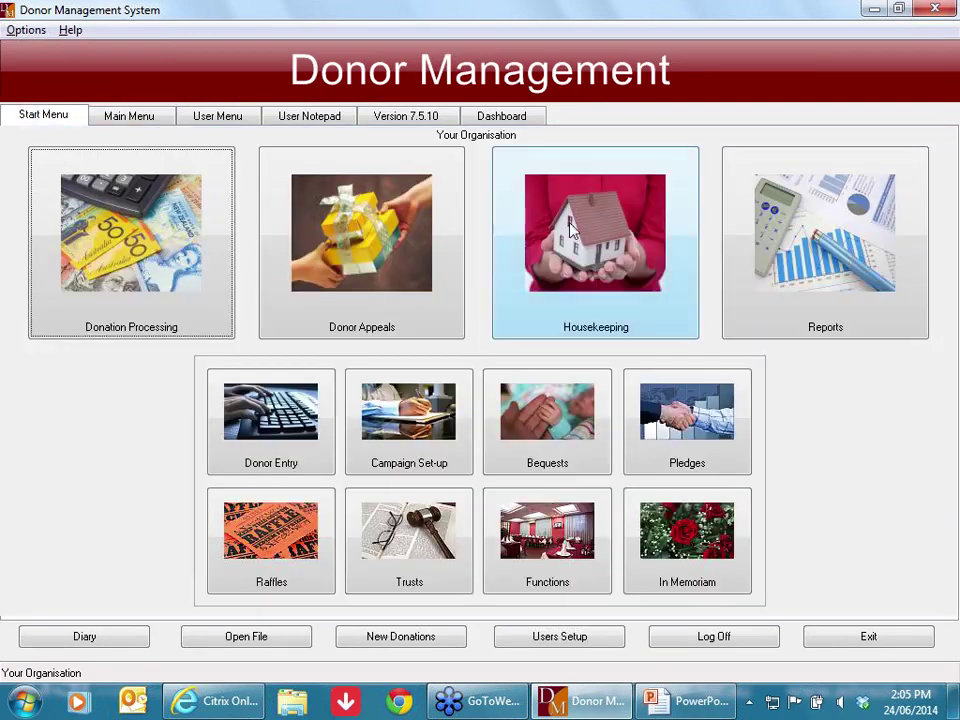
left_click(513, 118)
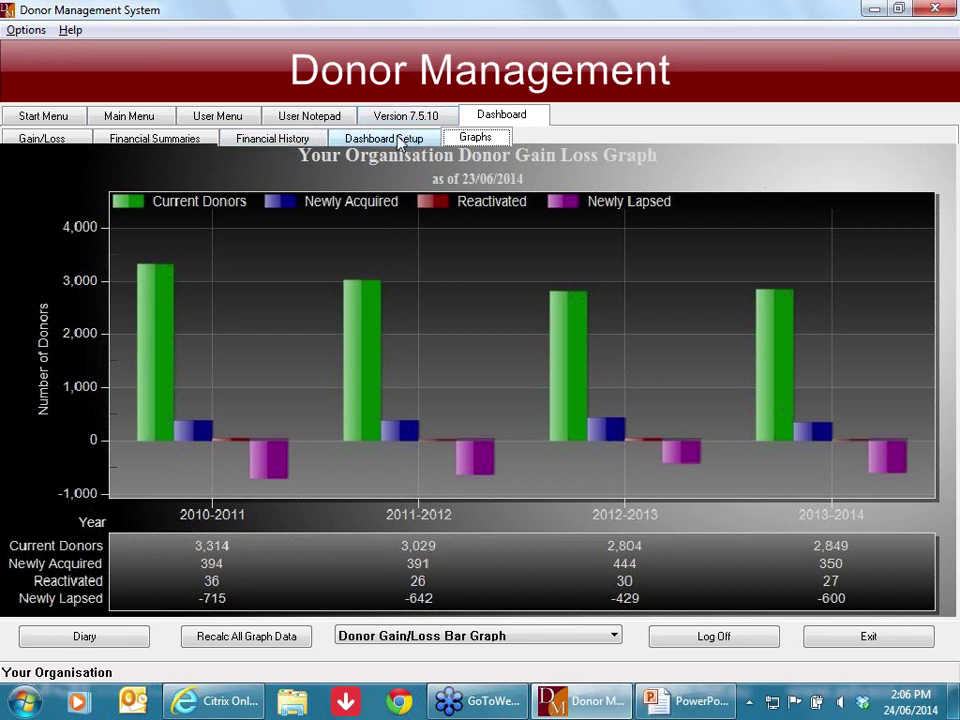
left_click(399, 140)
left_click(390, 145)
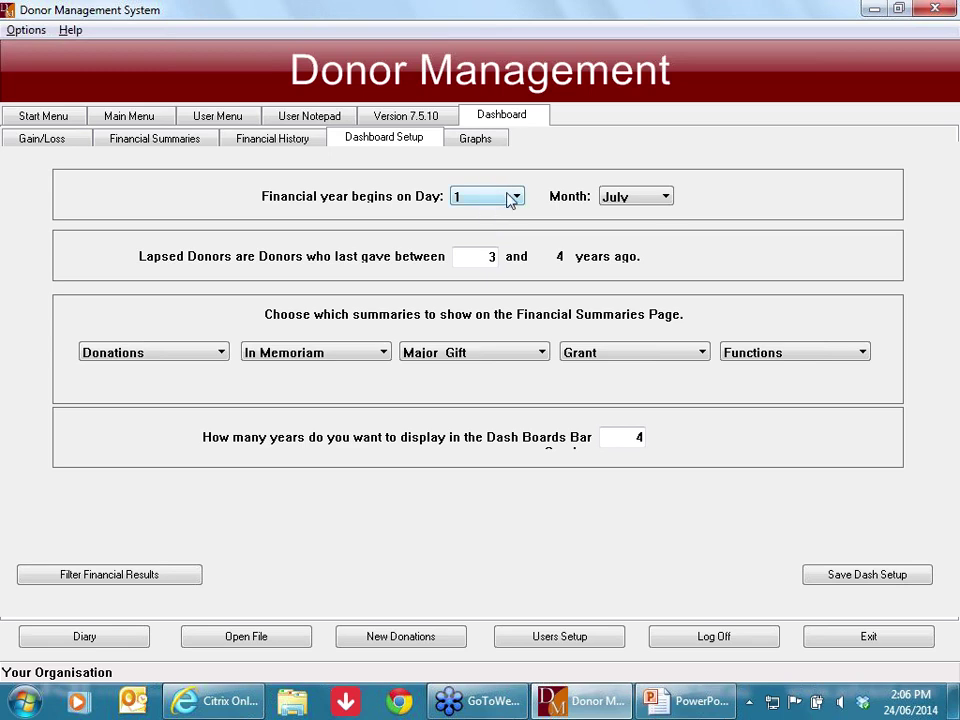
Review the financial year start, summary categories and number of bar graph years, and save the dashboard setup.
left_click(639, 199)
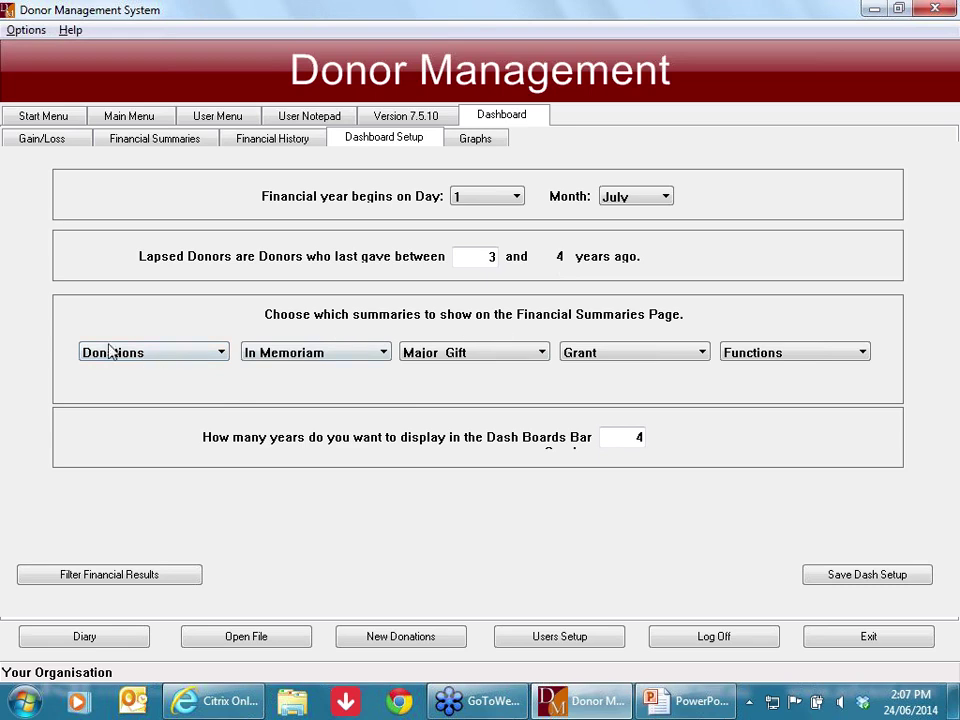
left_click(219, 355)
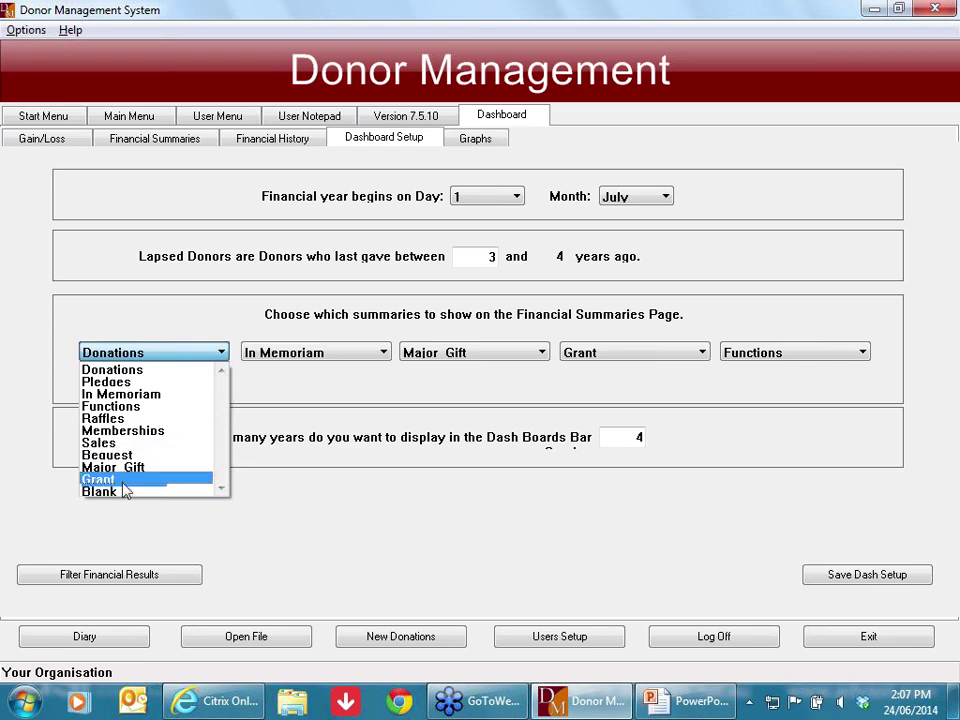
left_click(321, 392)
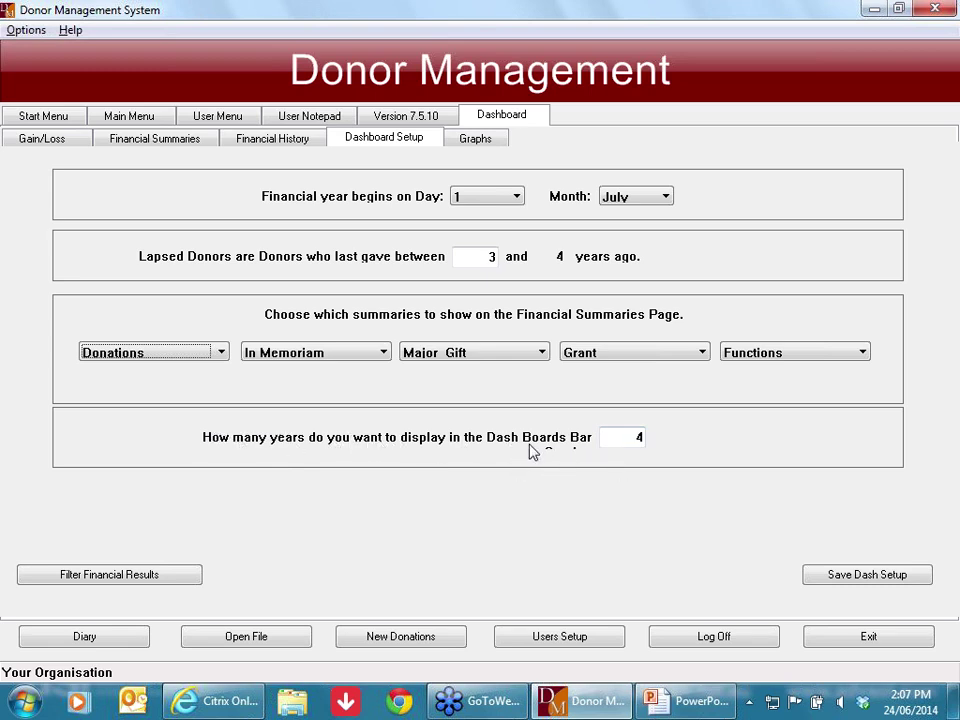
left_click(630, 438)
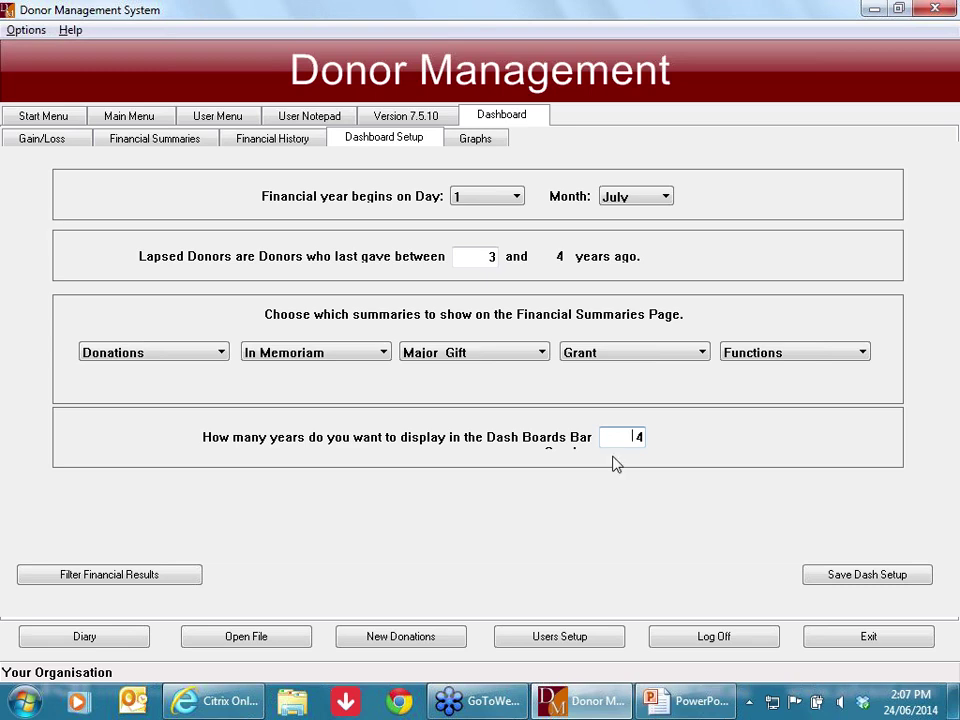
left_click(871, 584)
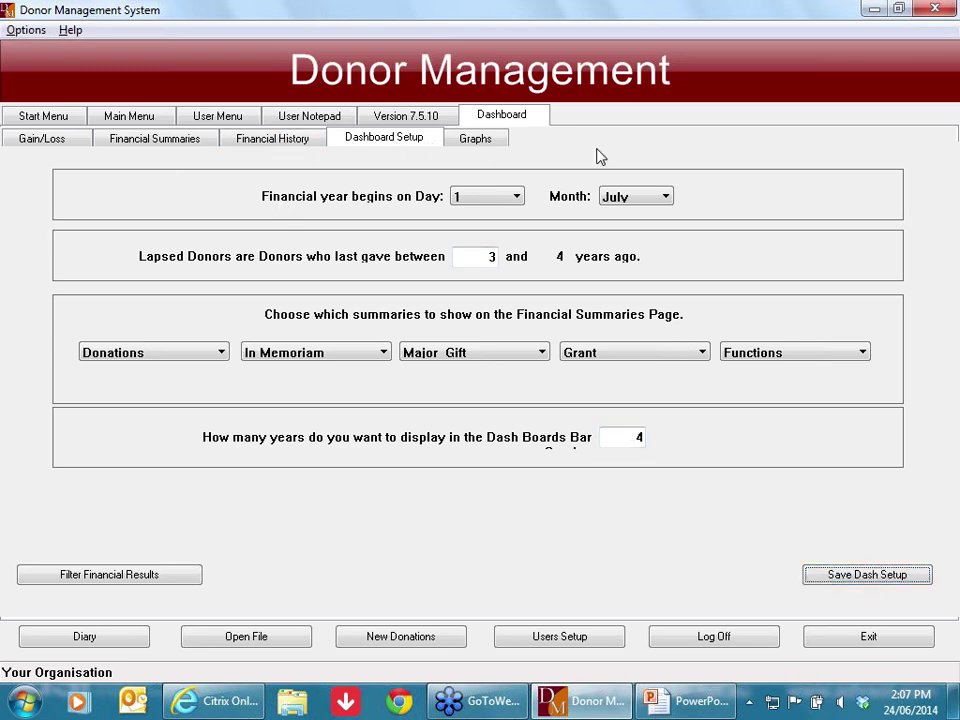
Compare the Donor Gain/Loss Bar Graph with the figures in the Gain/Loss table.
left_click(476, 139)
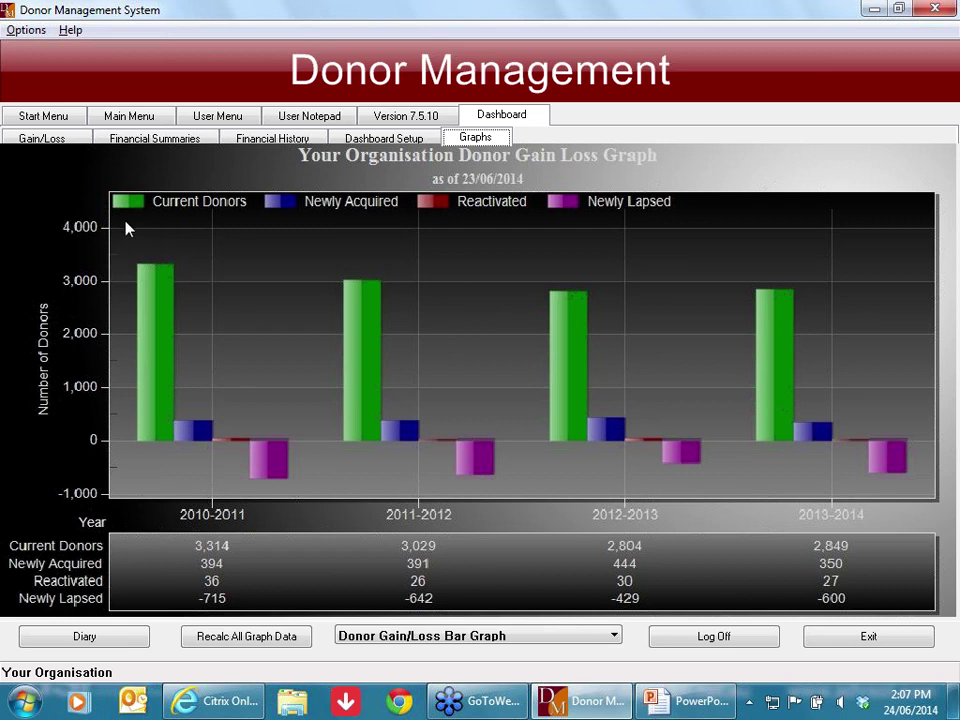
left_click(44, 139)
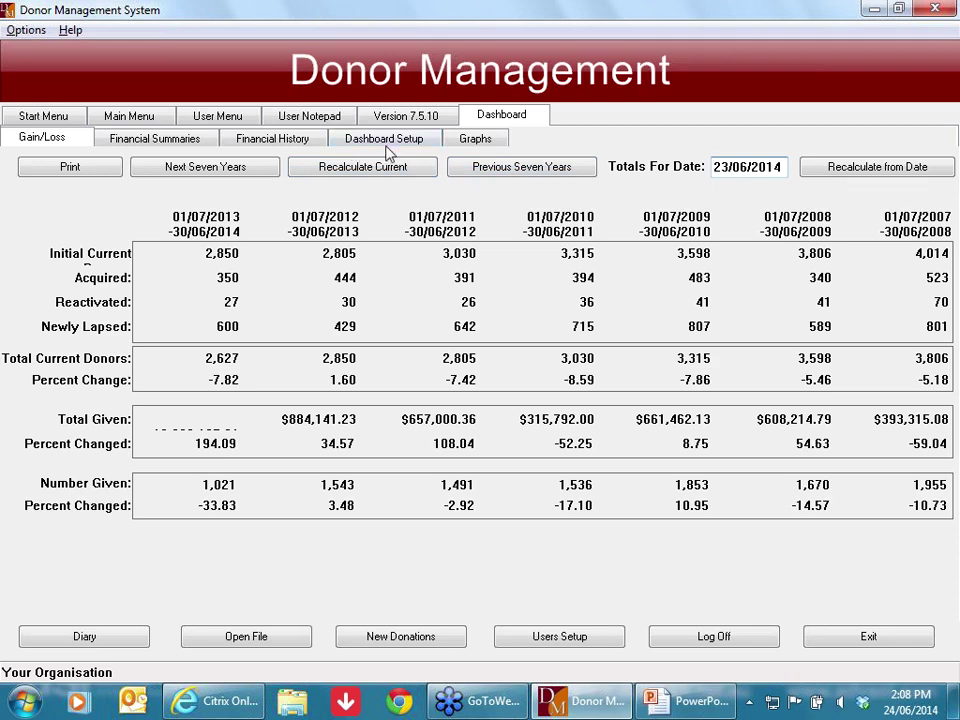
left_click(476, 139)
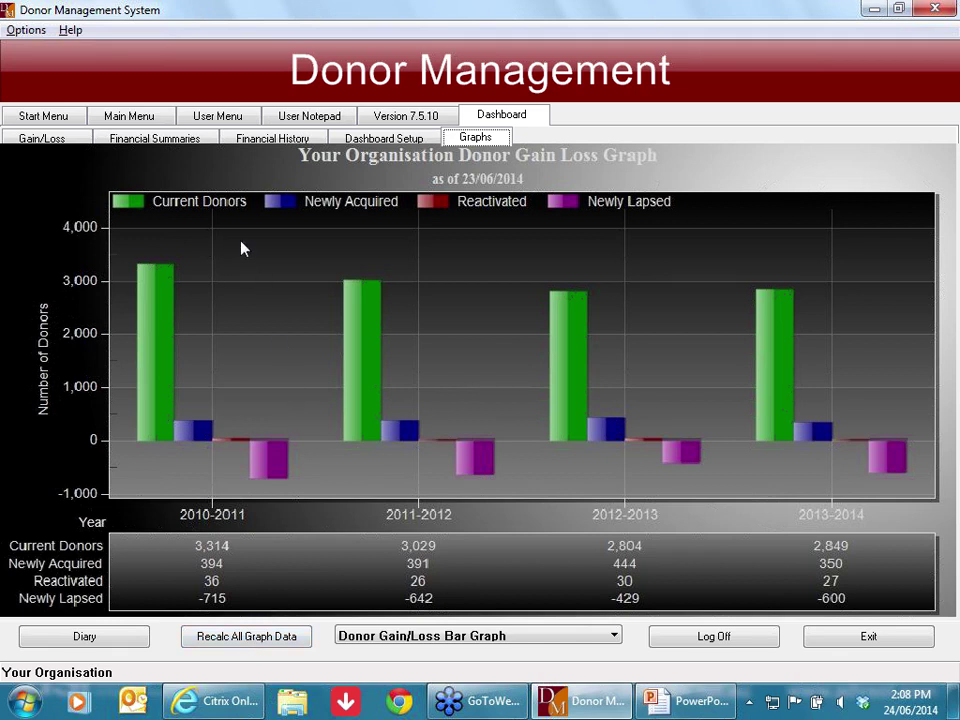
left_click(37, 137)
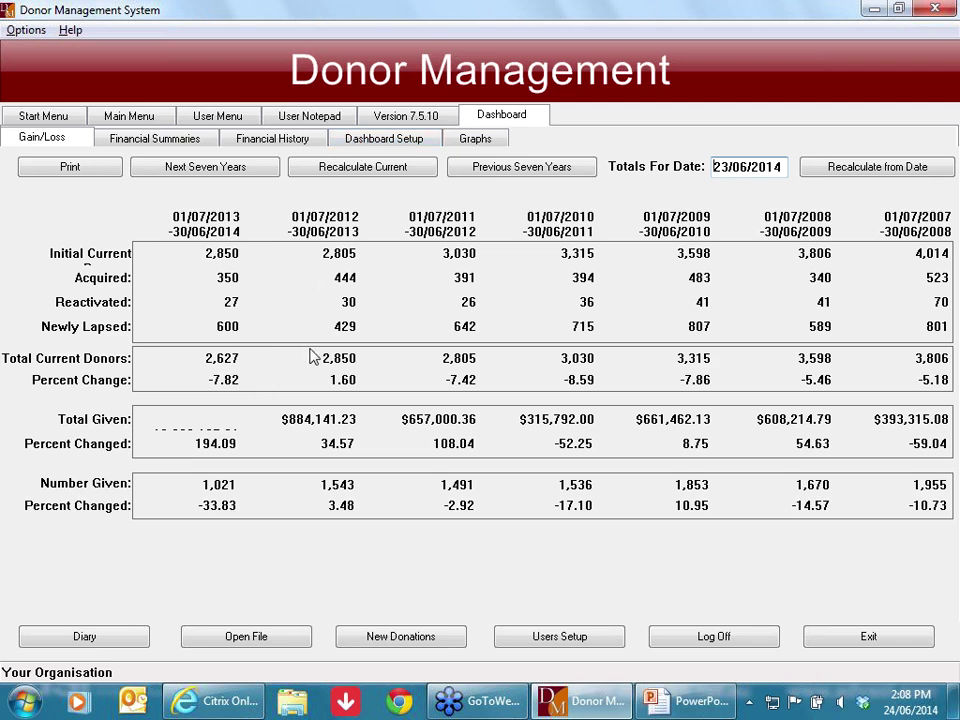
Shrink the application window and enlarge it to full screen again to redraw the Gain/Loss table.
left_click(878, 168)
left_click(727, 167)
left_click(898, 8)
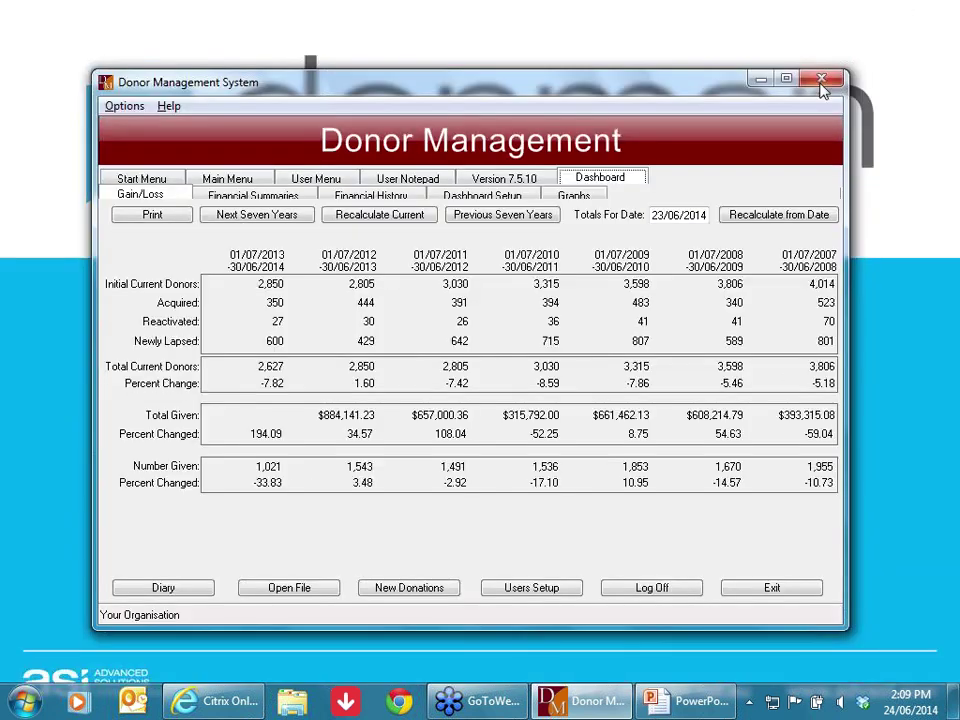
left_click(786, 79)
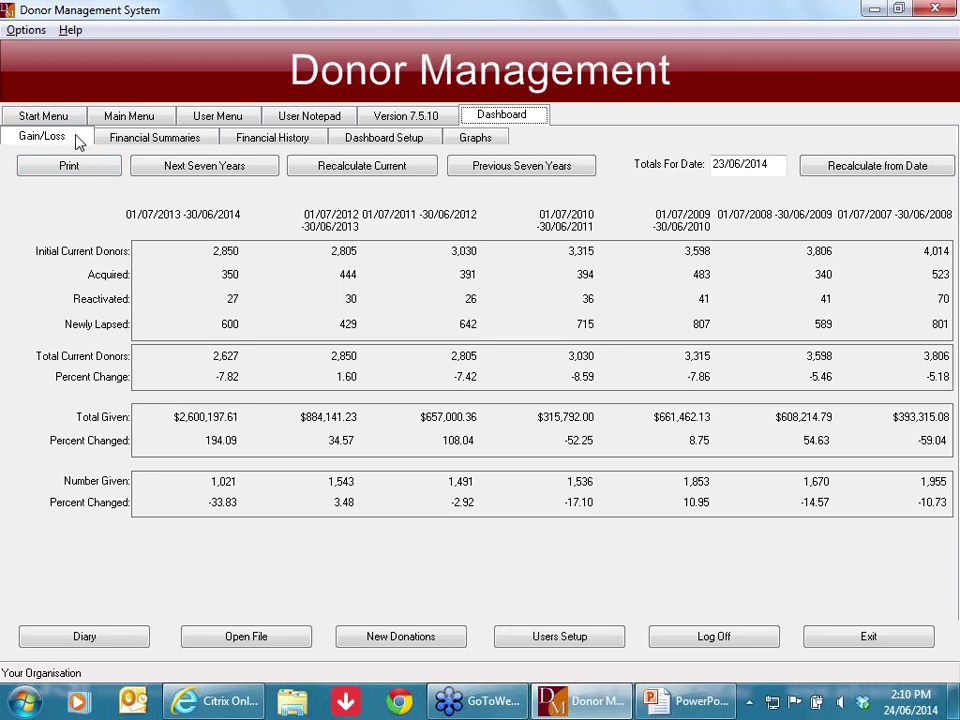
Examine the Financial Summaries and Financial History figures, and compare them with the Gain/Loss table.
left_click(160, 138)
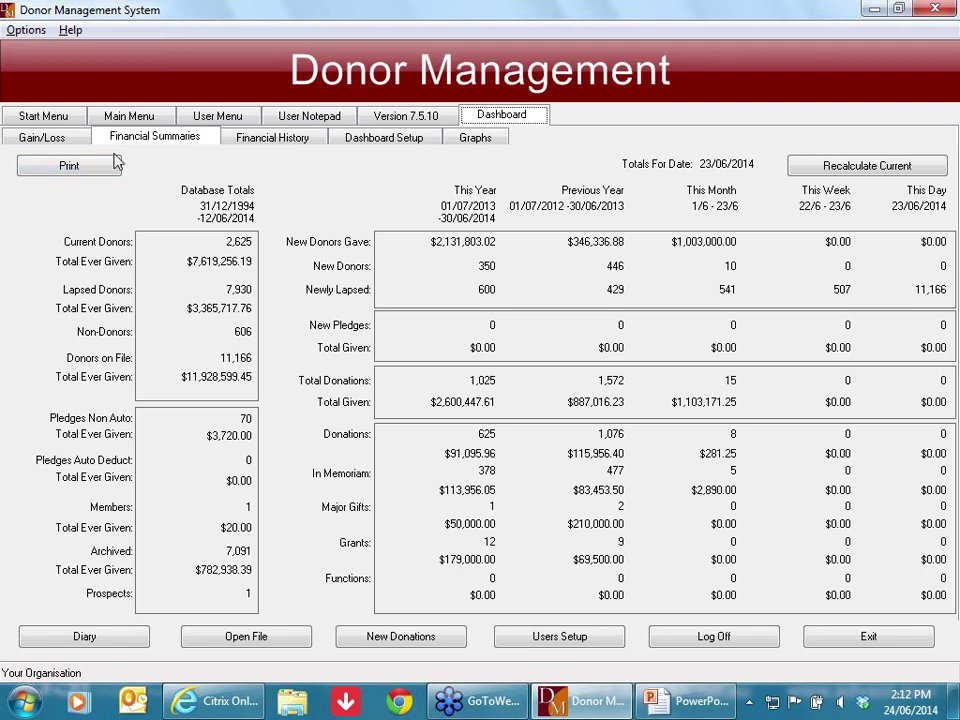
left_click(292, 142)
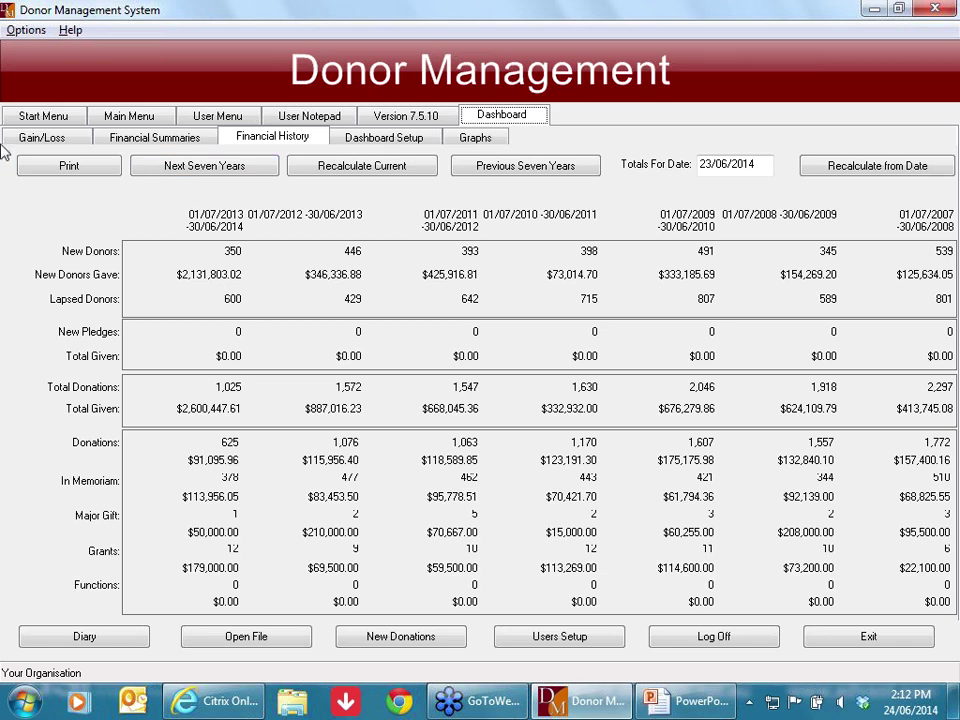
left_click(42, 138)
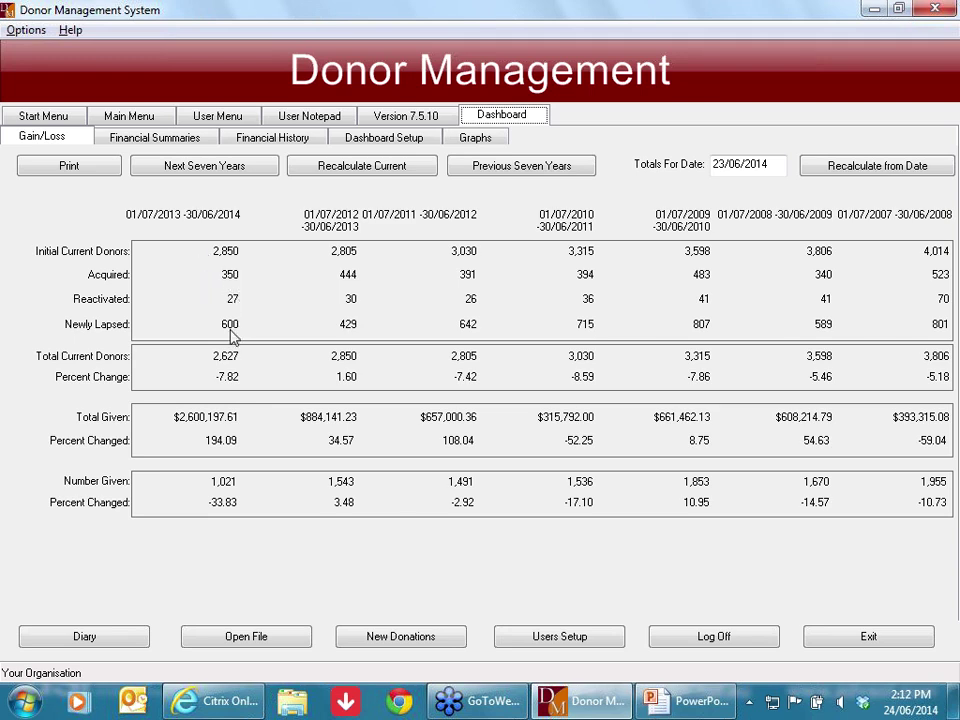
Inspect the Financial History totals and the date they are calculated for.
left_click(266, 142)
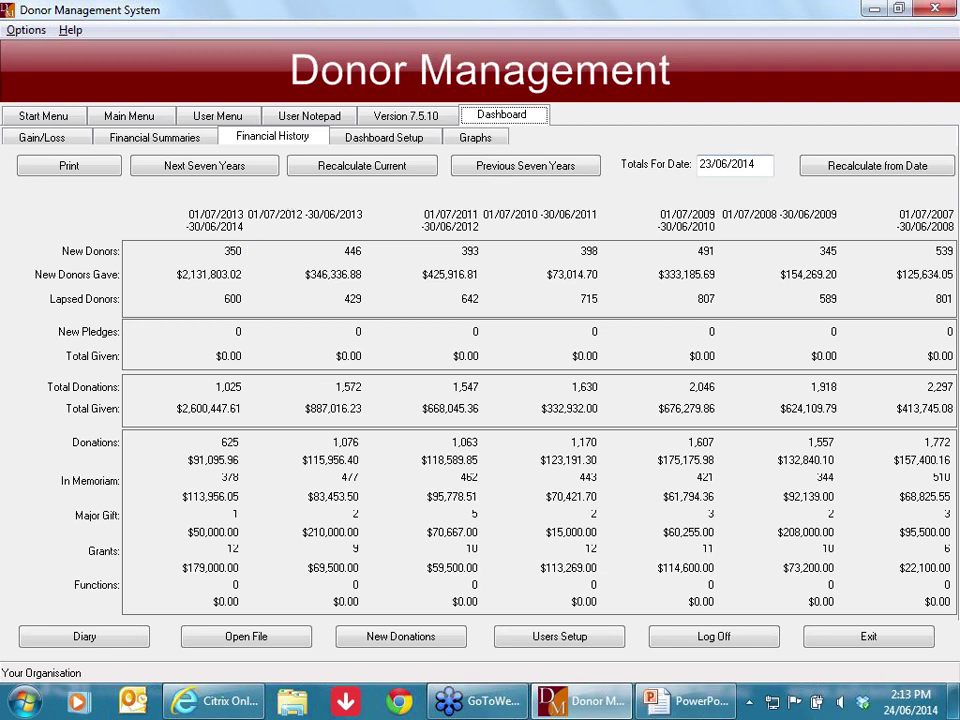
left_click_drag(759, 165, 692, 165)
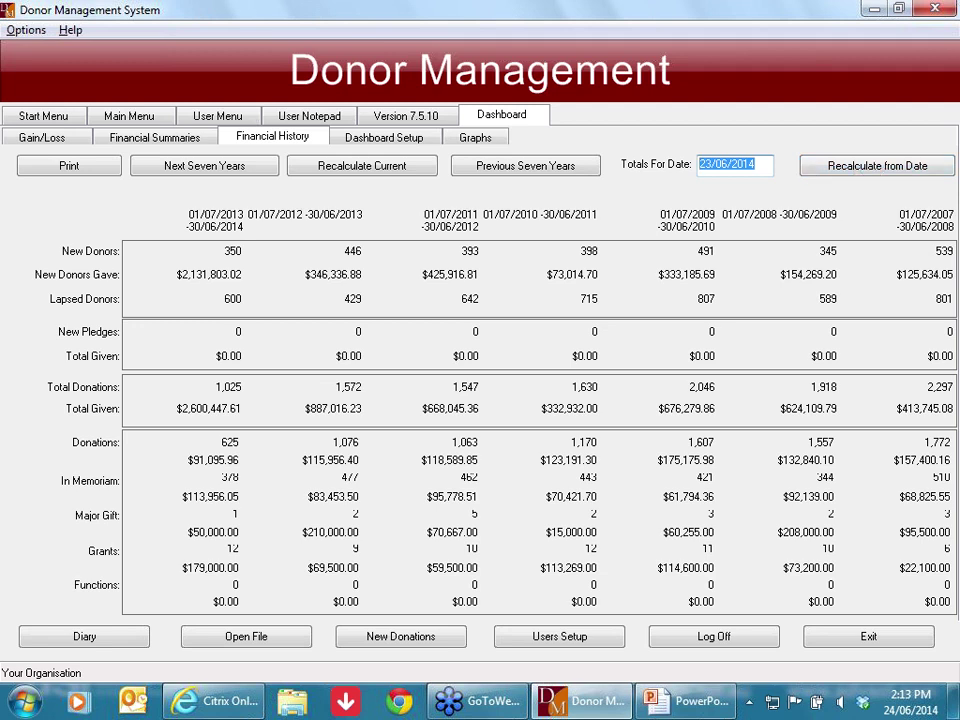
left_click(758, 165)
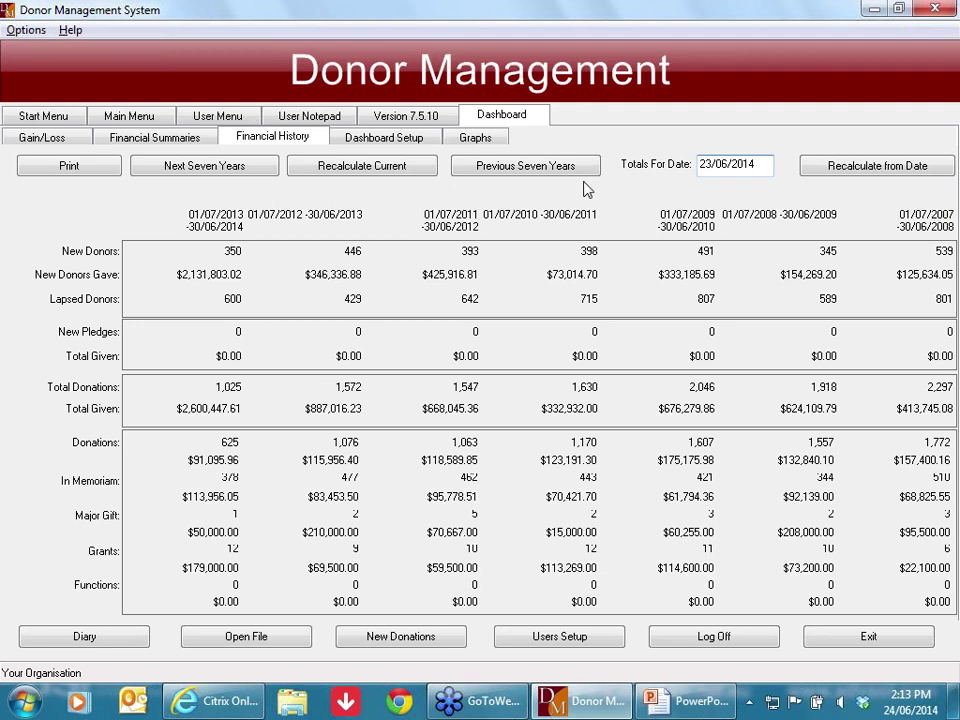
Look through the dashboard's Financial Summaries, Gain/Loss and Financial History figures and the Donor Gain/Loss Bar Graph.
left_click(143, 140)
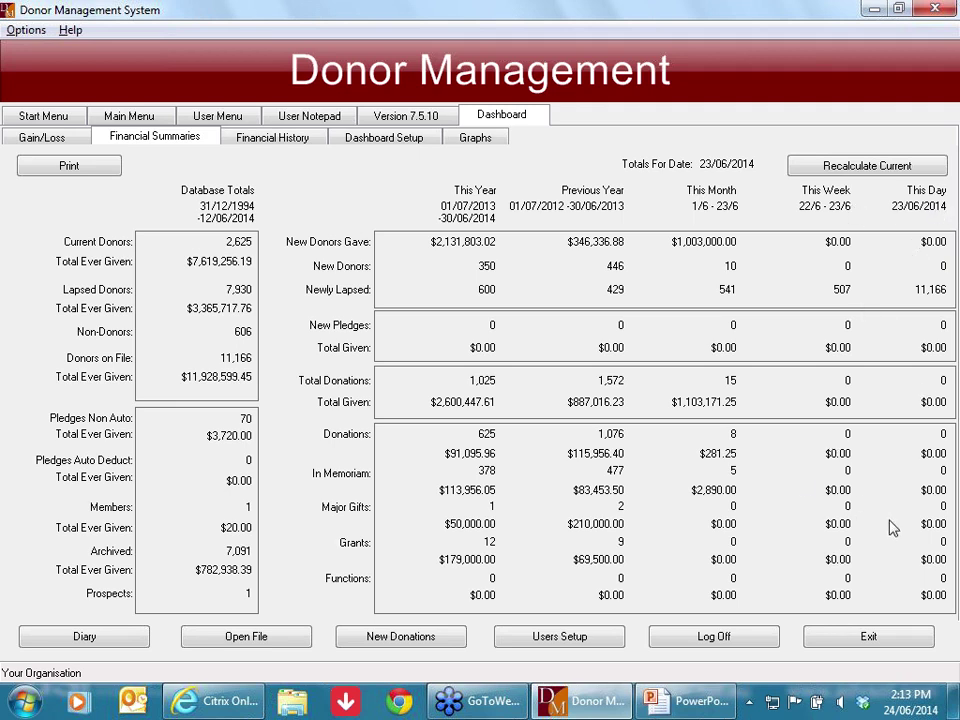
left_click(48, 137)
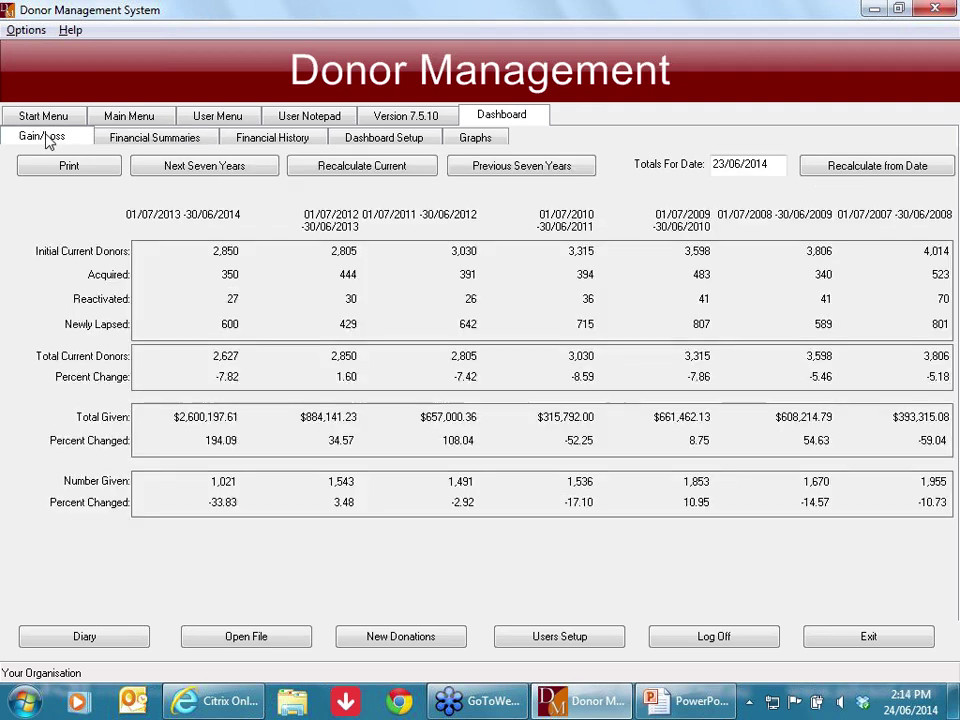
left_click(180, 143)
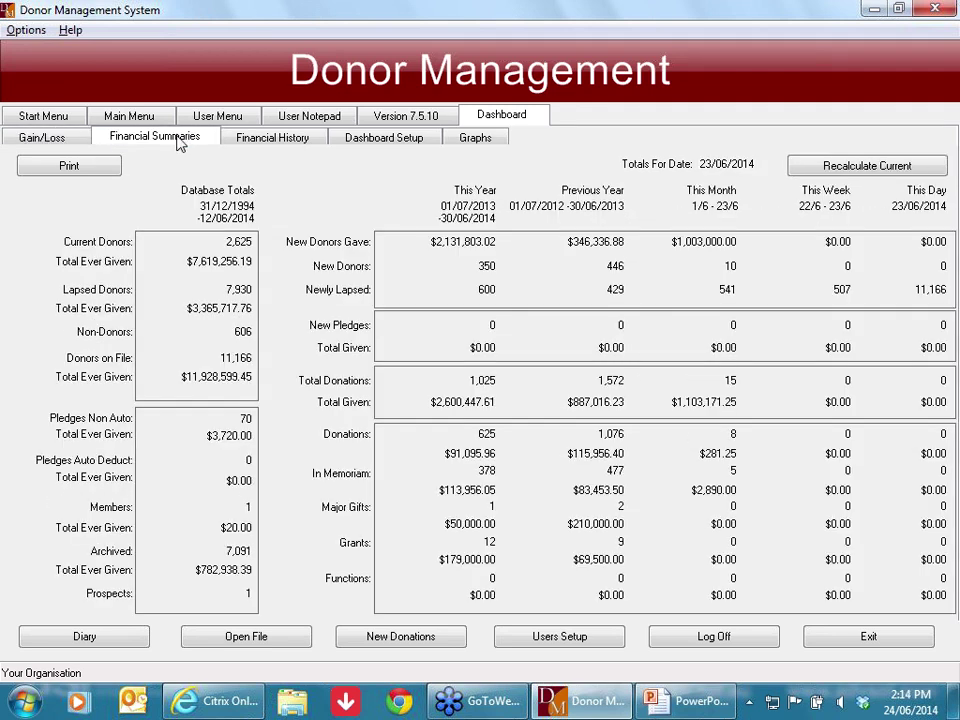
left_click(288, 142)
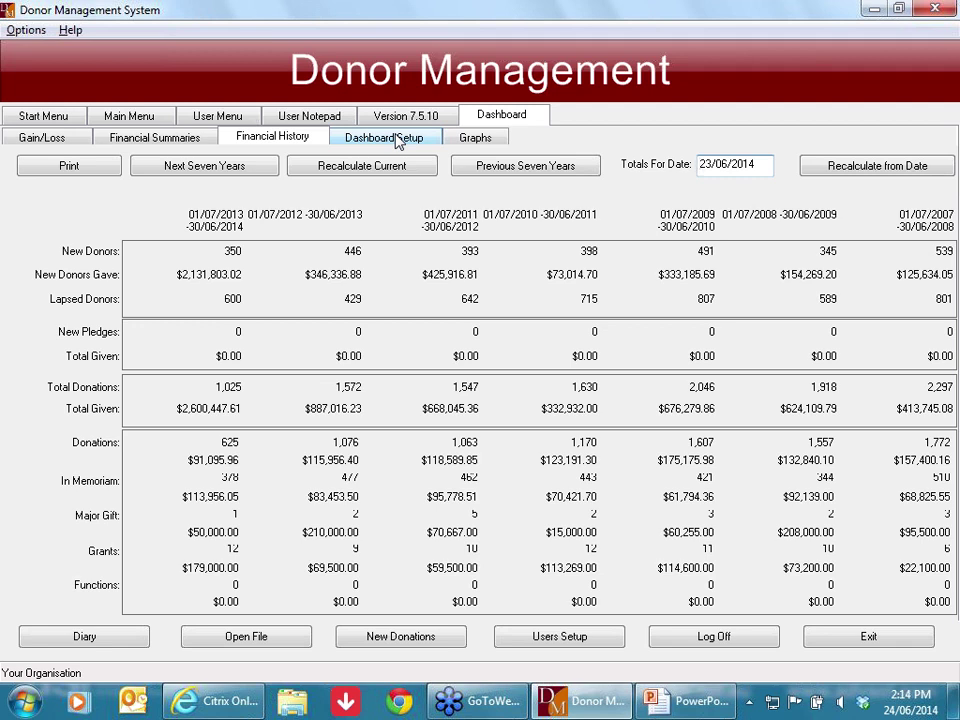
left_click(36, 140)
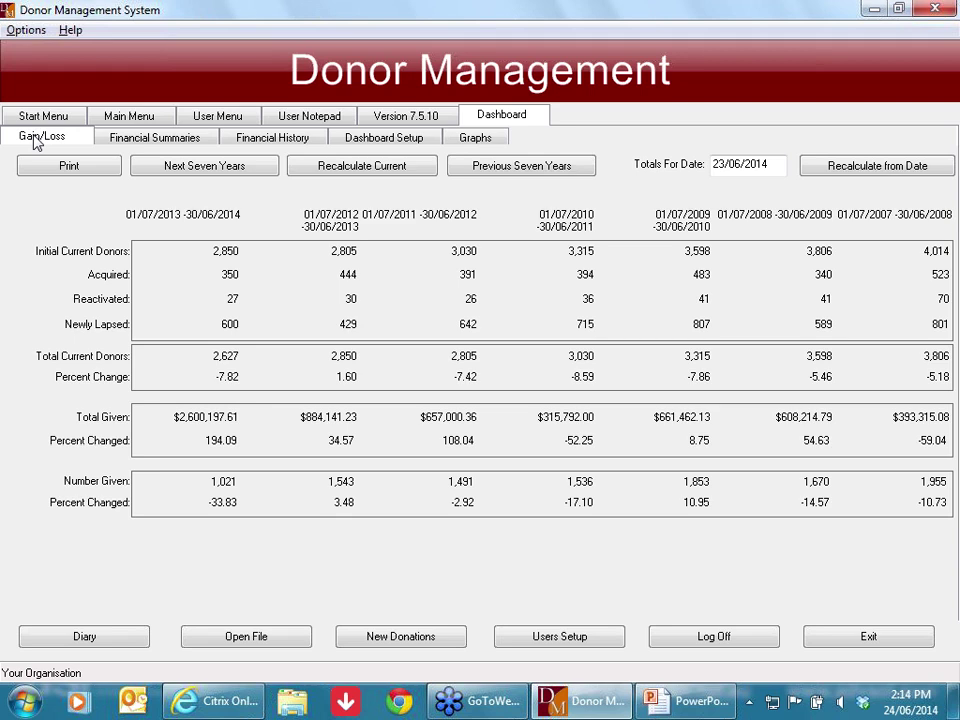
left_click(472, 139)
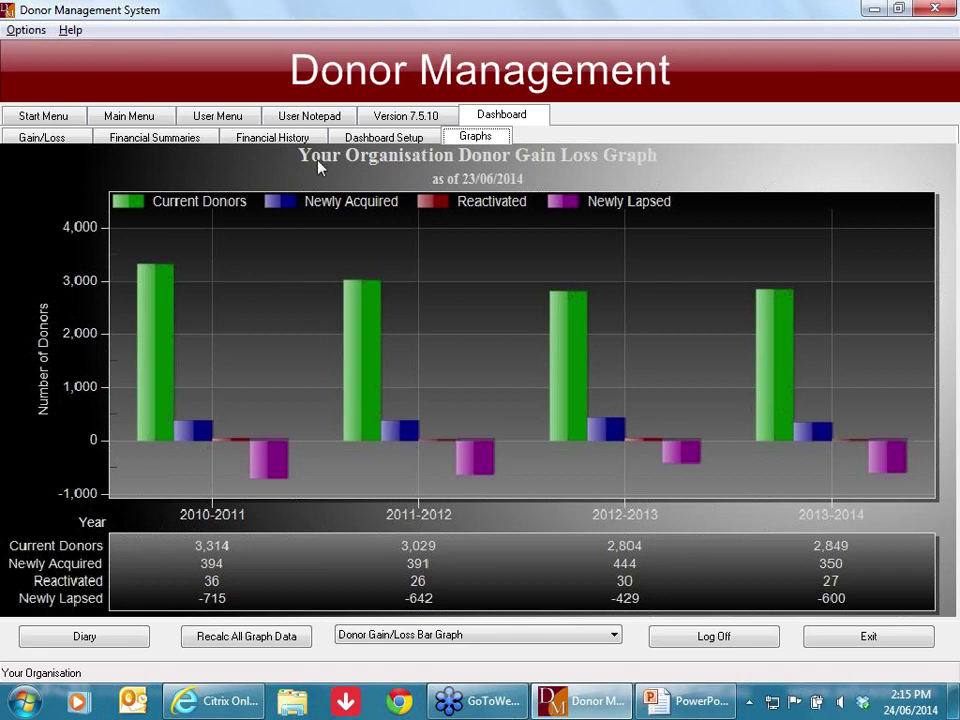
In the dashboard setup, check the financial year start month choices and set the lapsed donors' lower limit to 4 years ago.
left_click(386, 140)
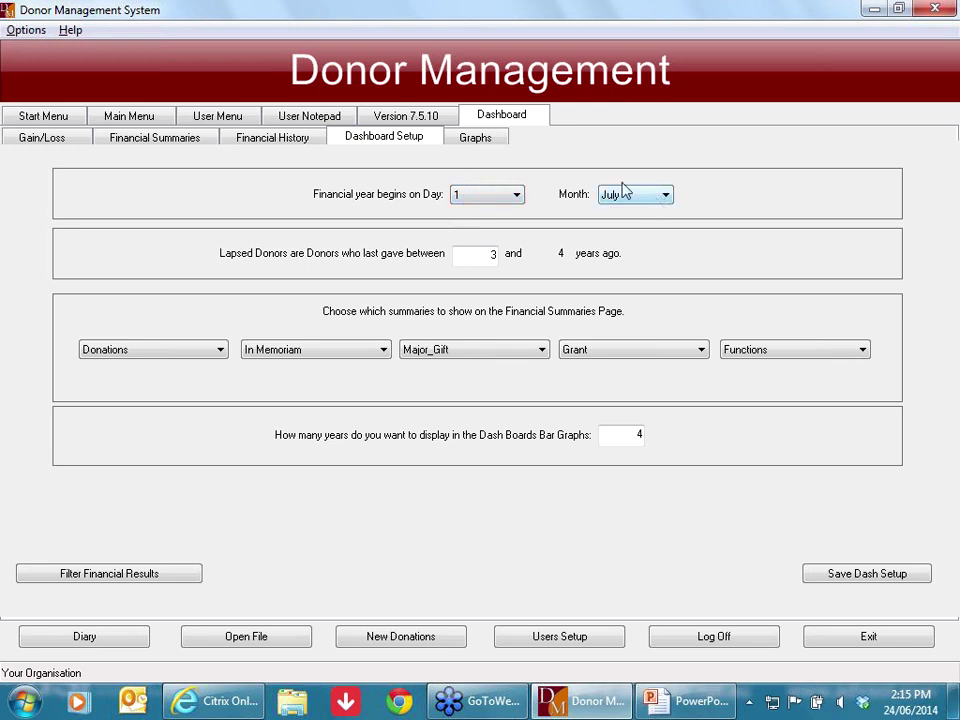
left_click(666, 196)
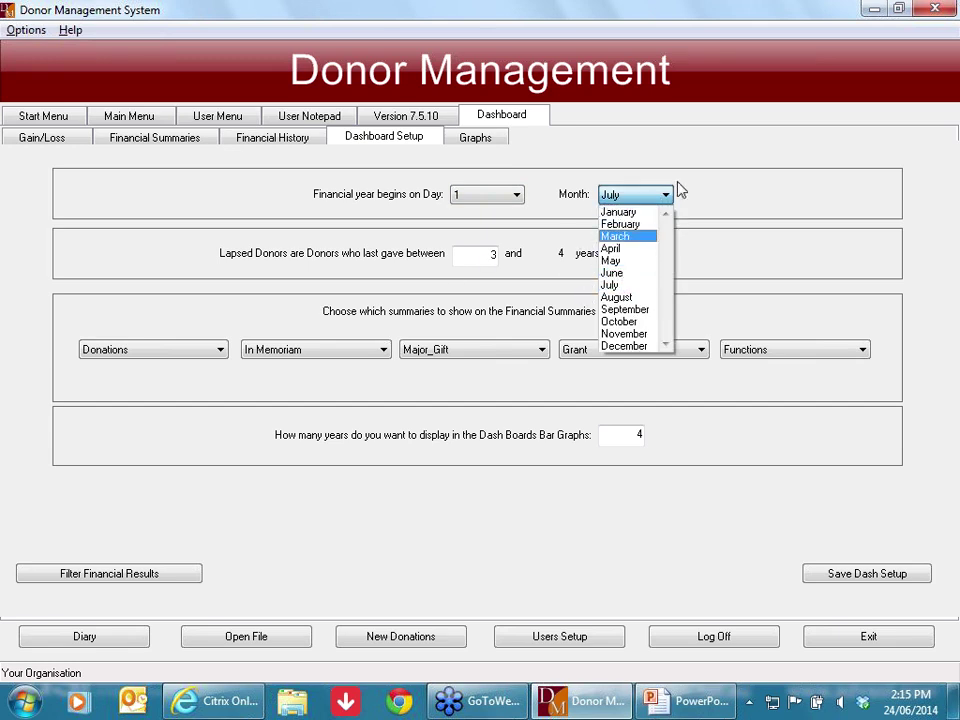
left_click(729, 199)
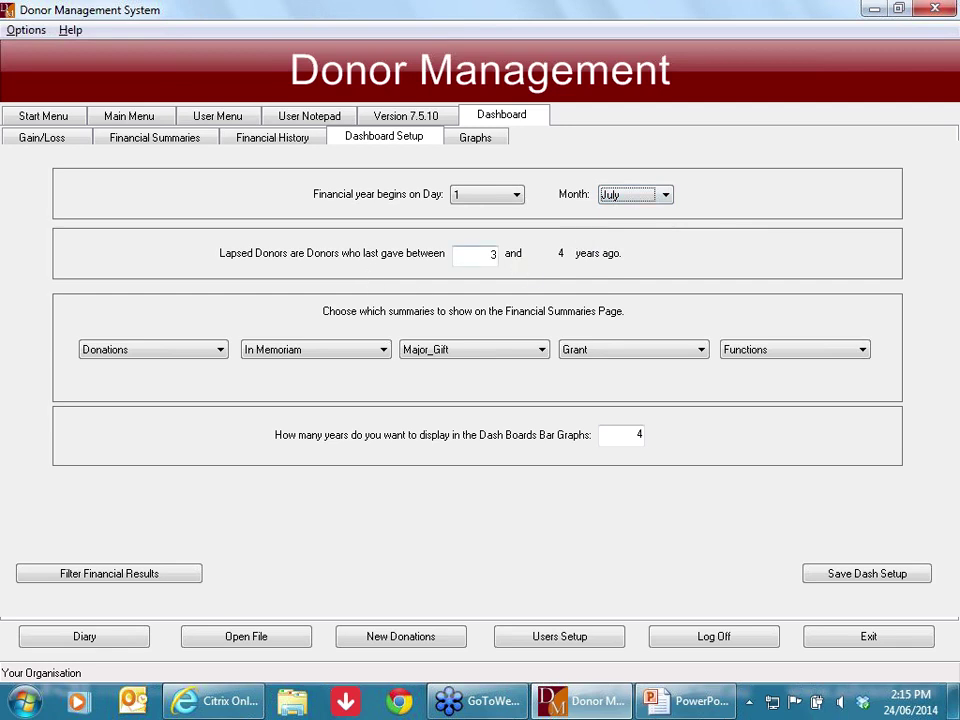
double_click(490, 254)
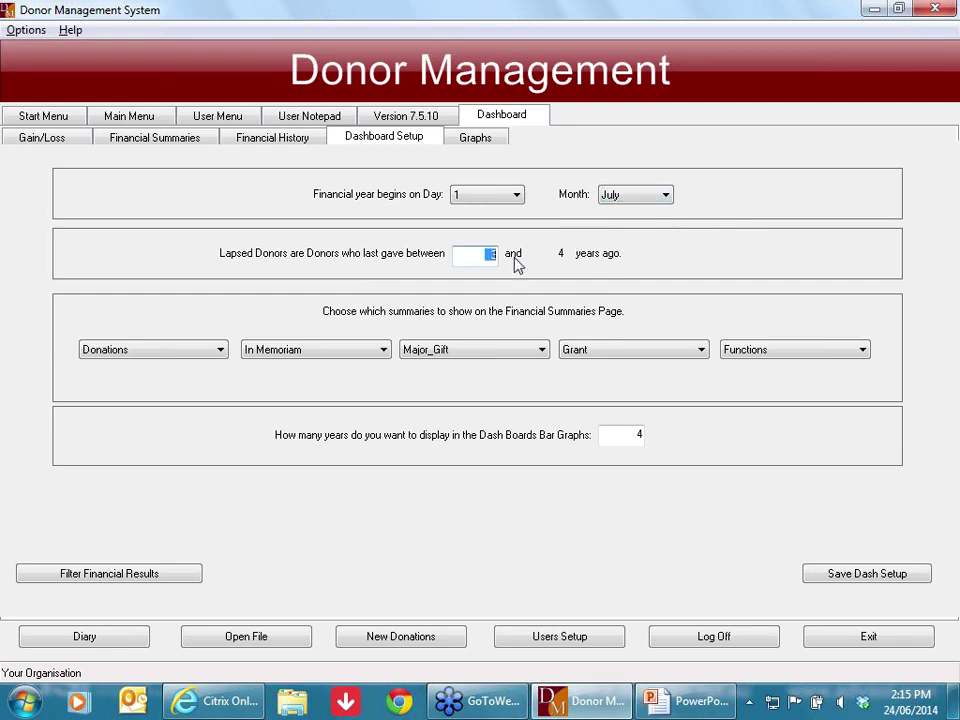
type("4")
key("Tab")
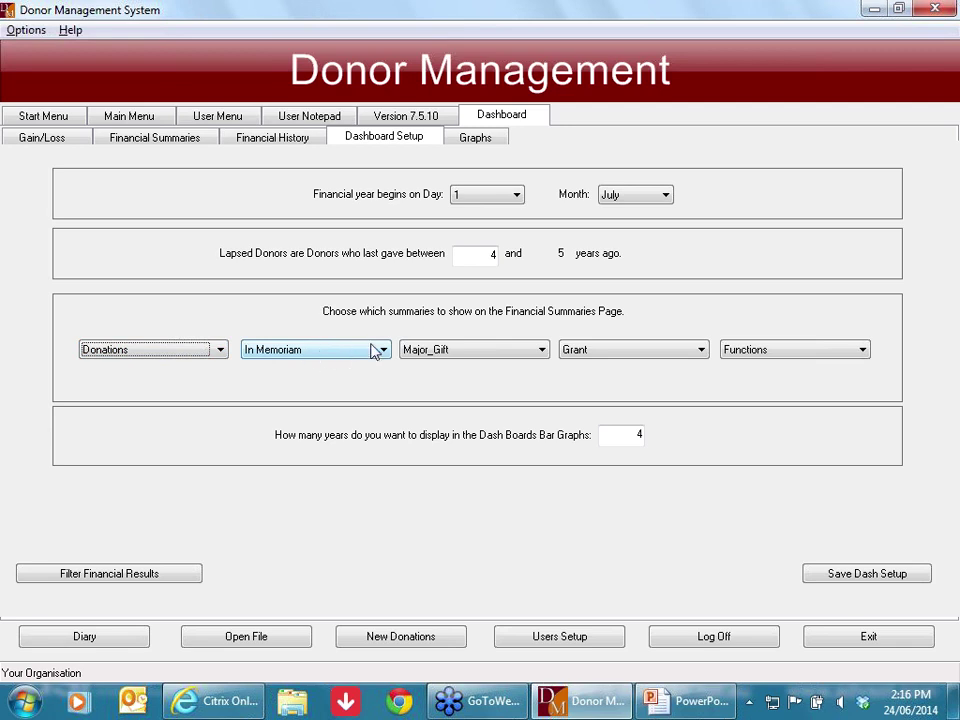
Try Raffles, Memberships and Functions as the third summary for the Financial Summaries page, and settle on Sales.
left_click(543, 352)
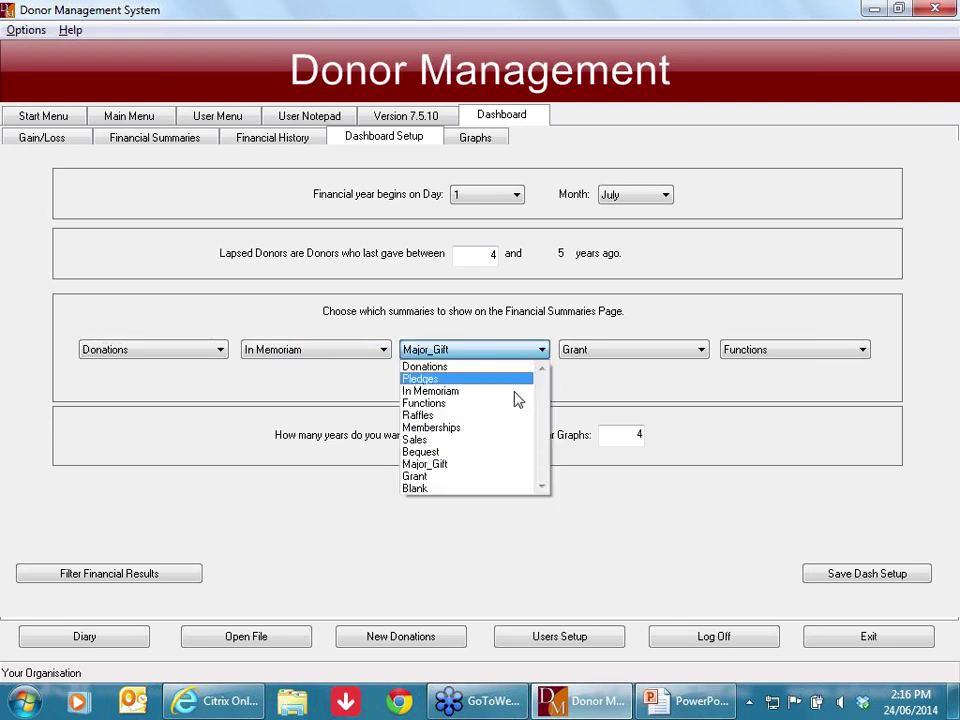
left_click(450, 417)
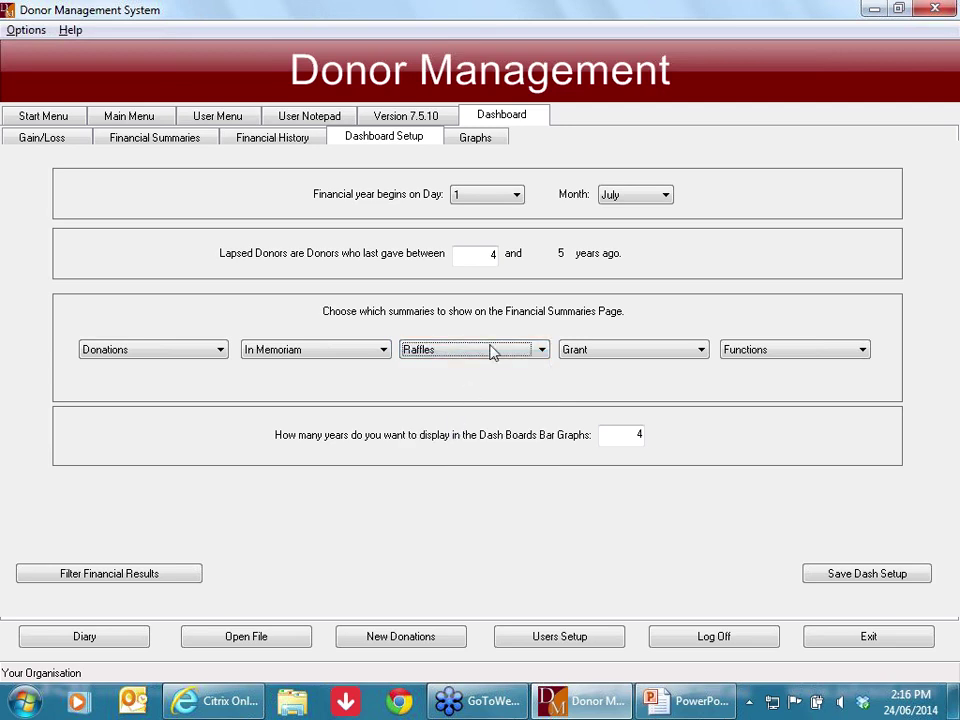
left_click(543, 352)
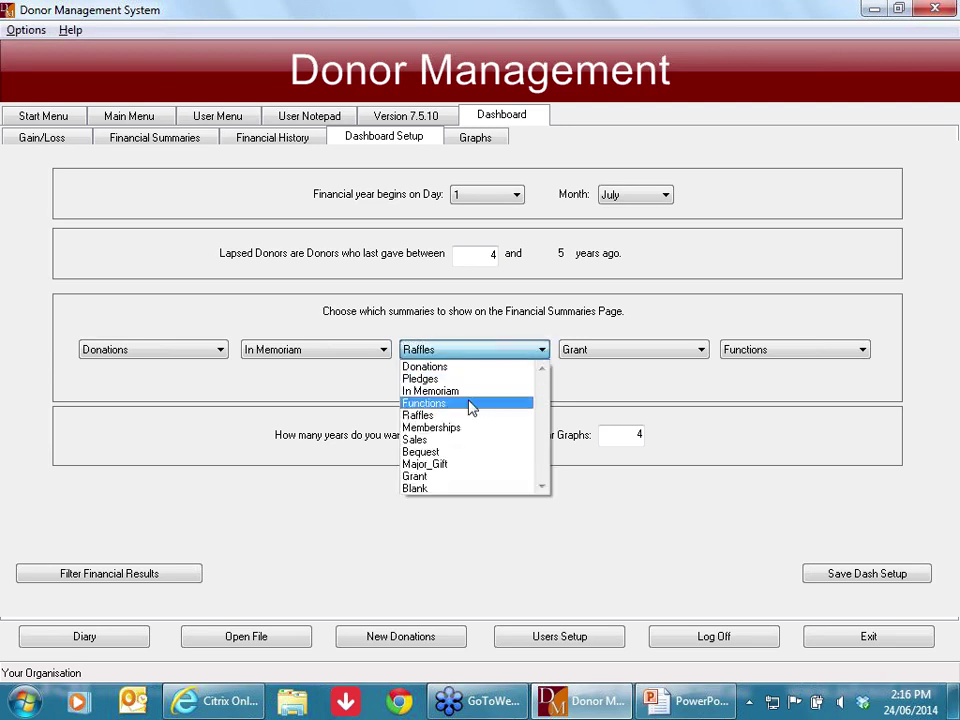
left_click(421, 428)
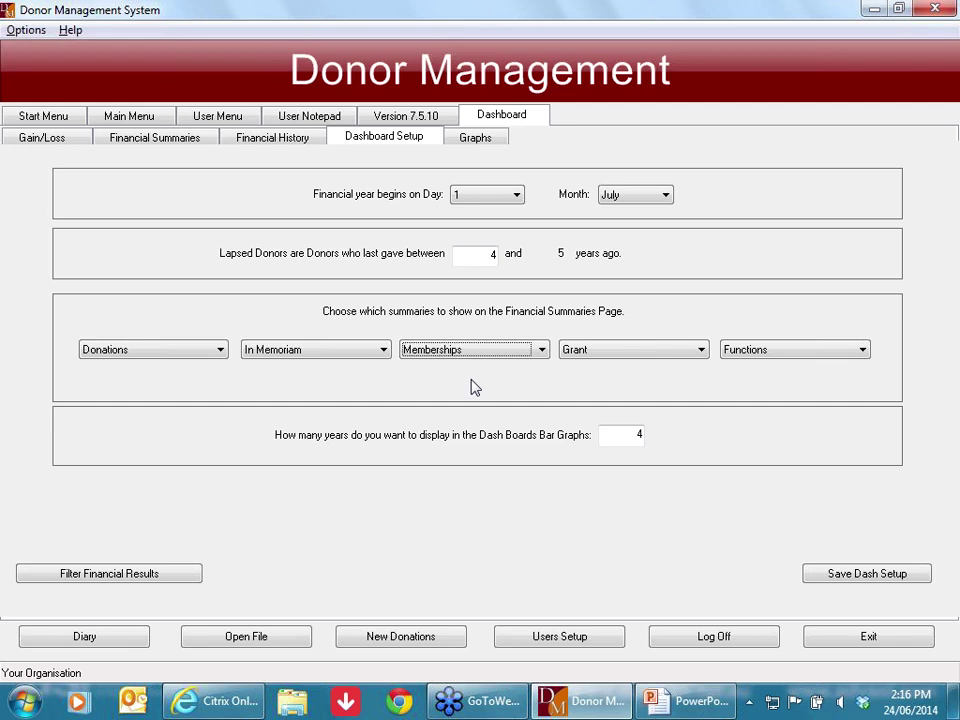
left_click(542, 350)
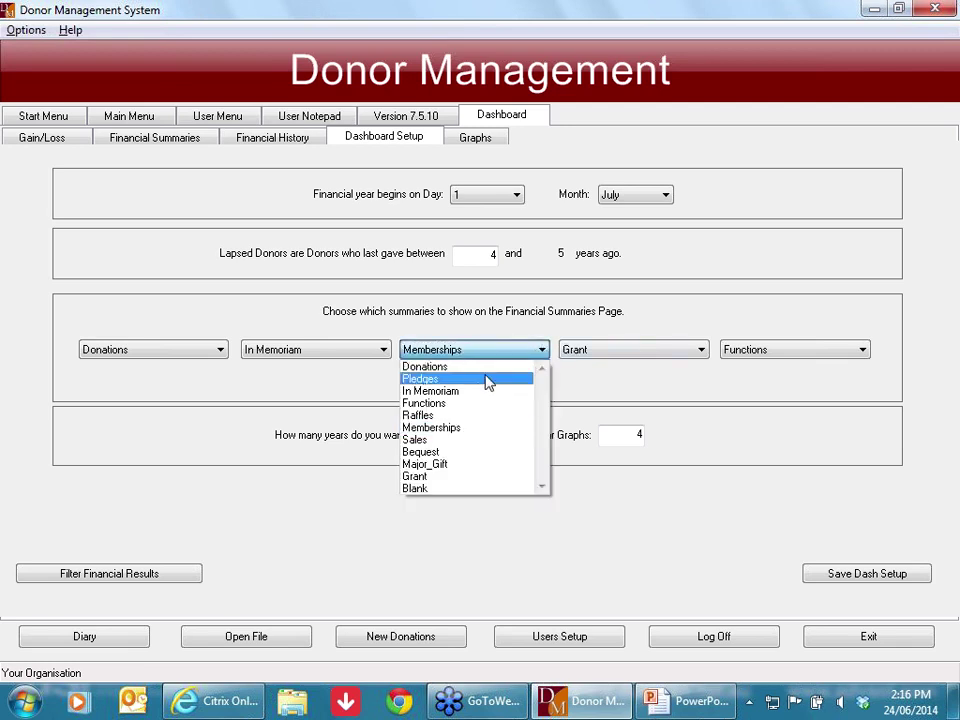
left_click(422, 404)
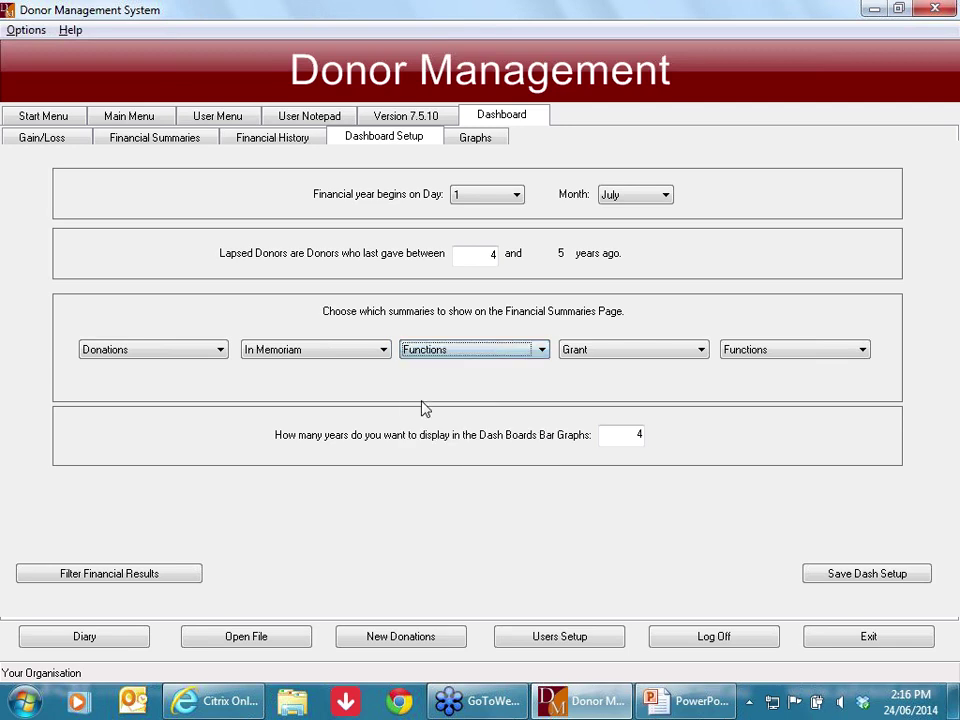
left_click(542, 350)
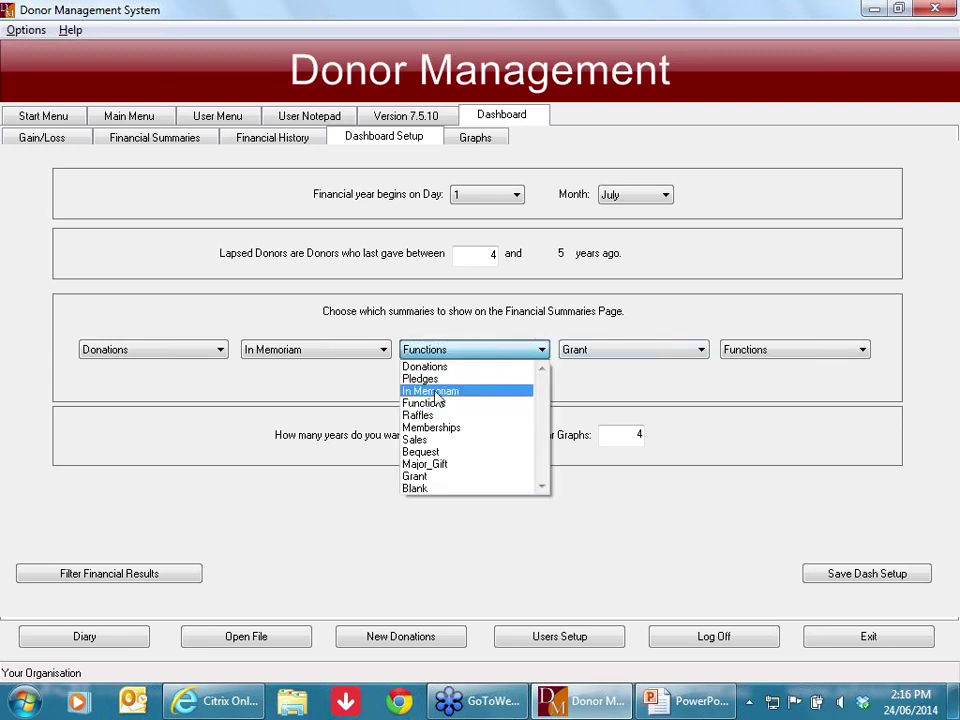
left_click(418, 440)
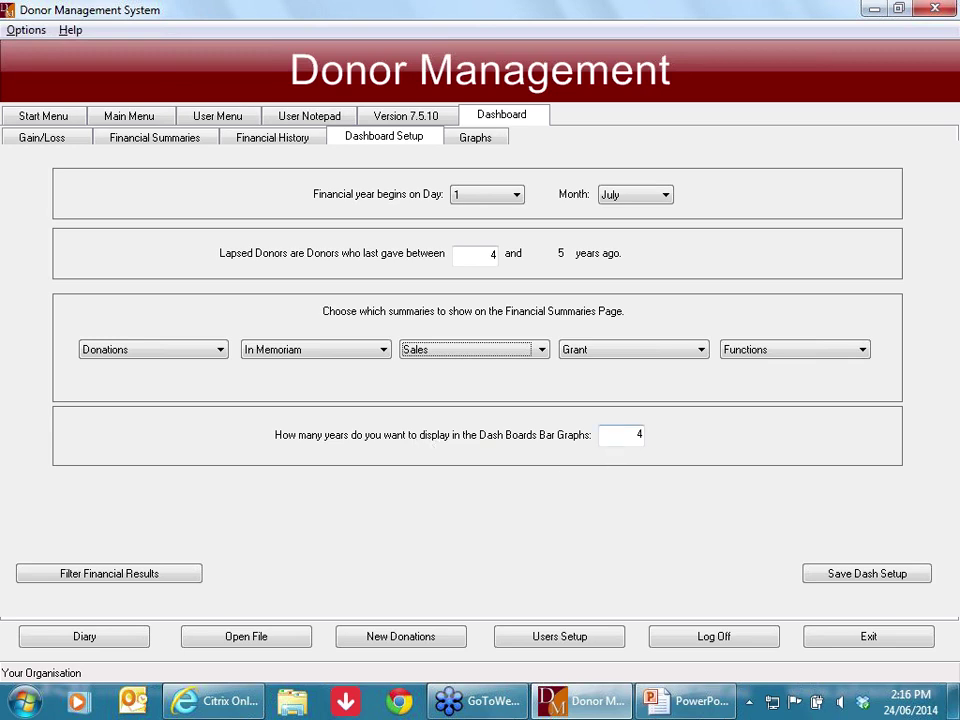
Set the dashboard bar graphs to display 6 years, save the dashboard setup and view the resulting graph.
double_click(638, 434)
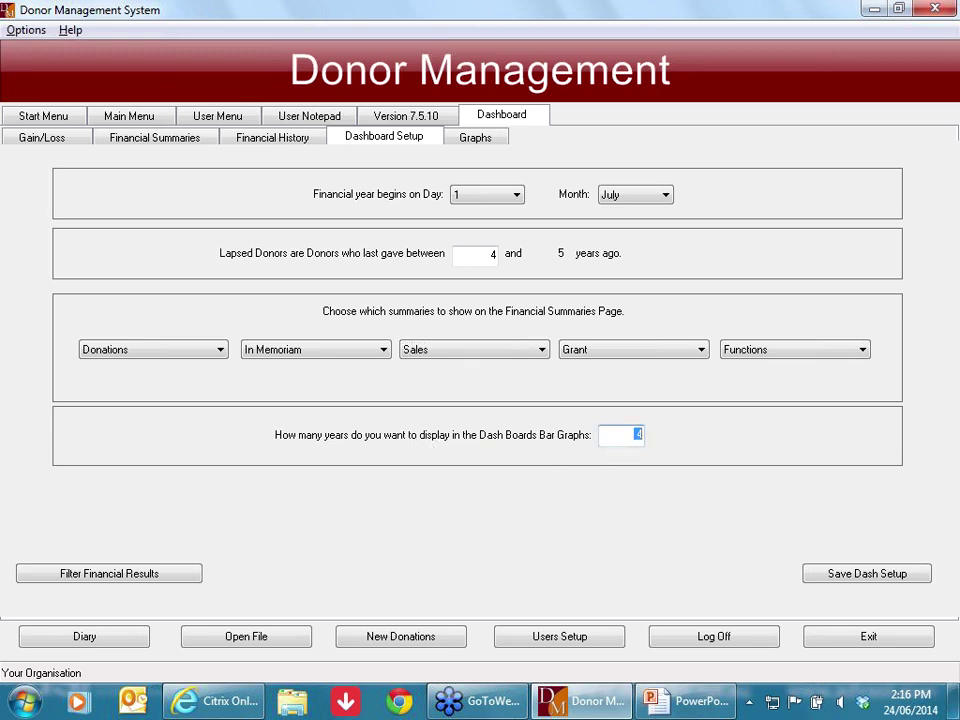
type("6")
left_click(896, 578)
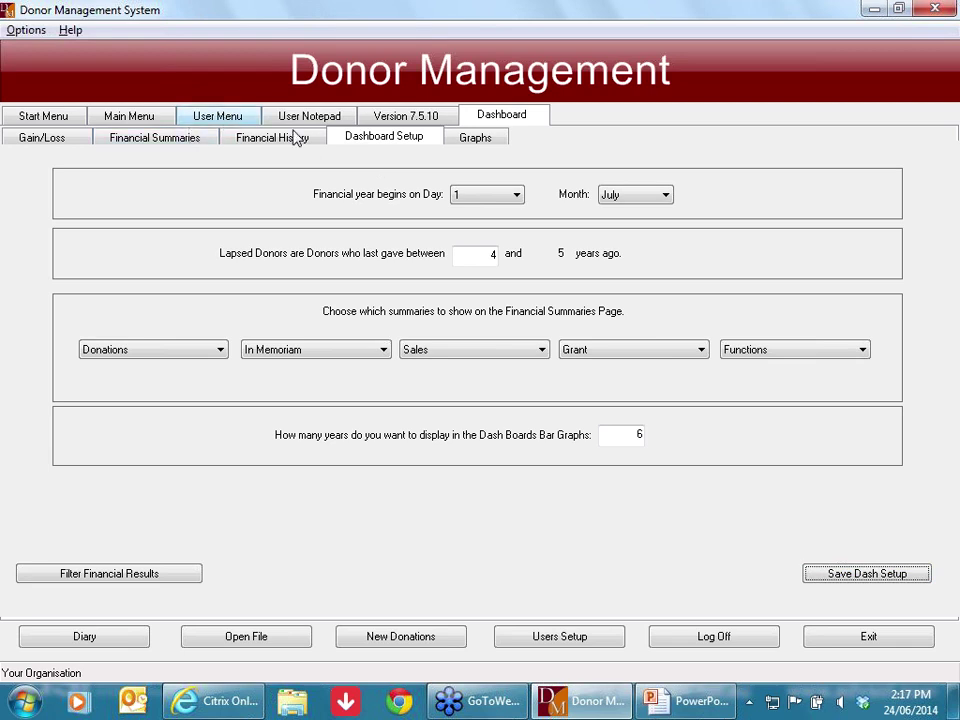
left_click(476, 142)
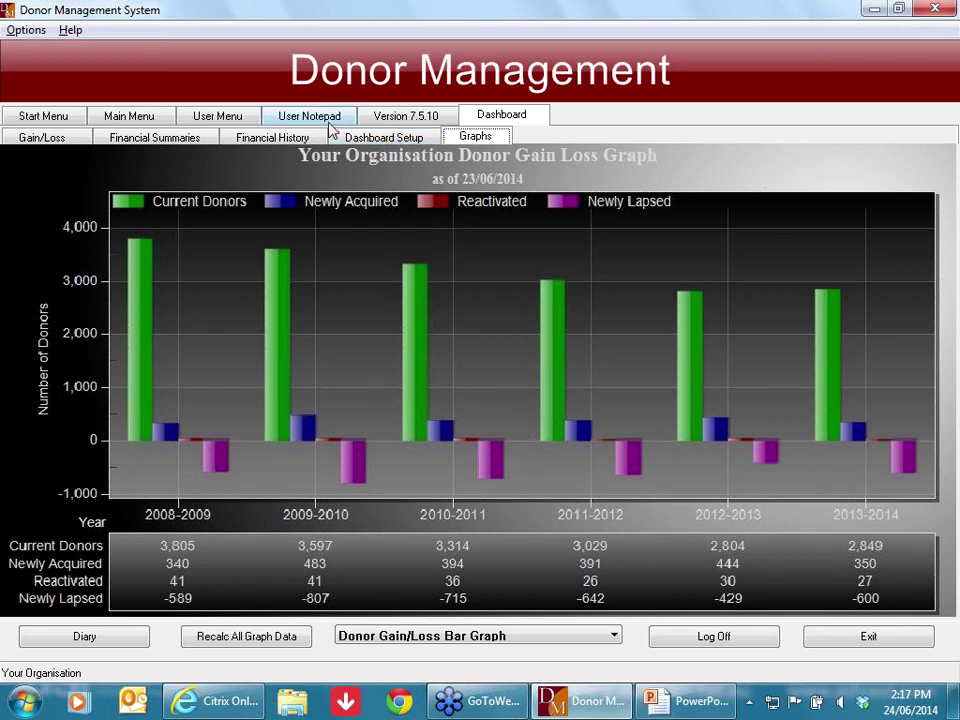
Set the number of years displayed in the dashboard bar graphs to 4 and save the dashboard setup.
left_click(370, 136)
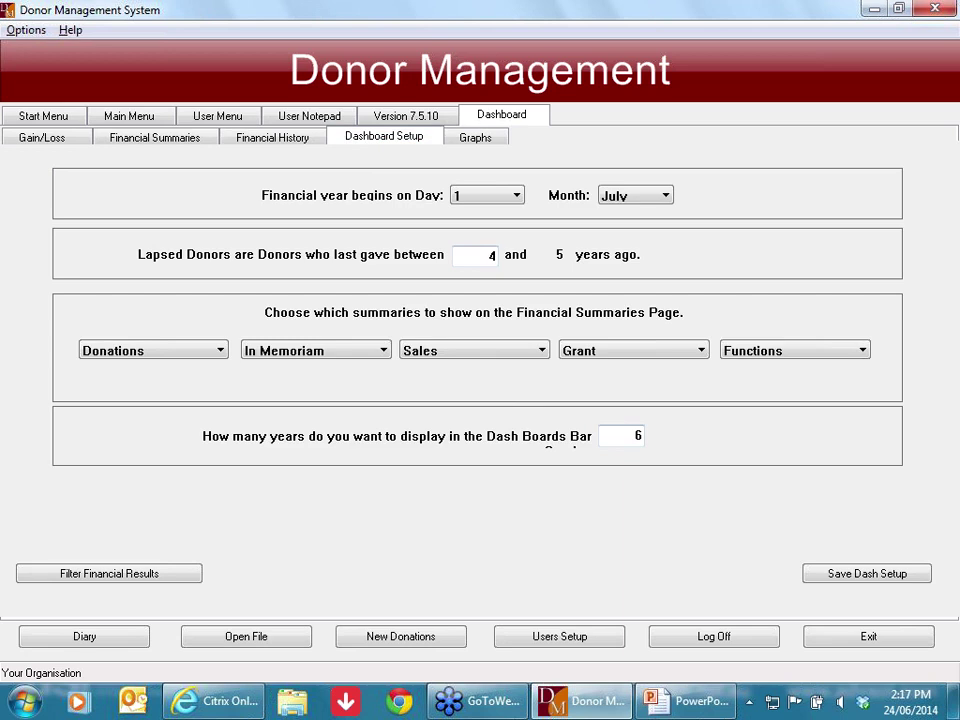
double_click(636, 435)
type("4")
left_click(875, 576)
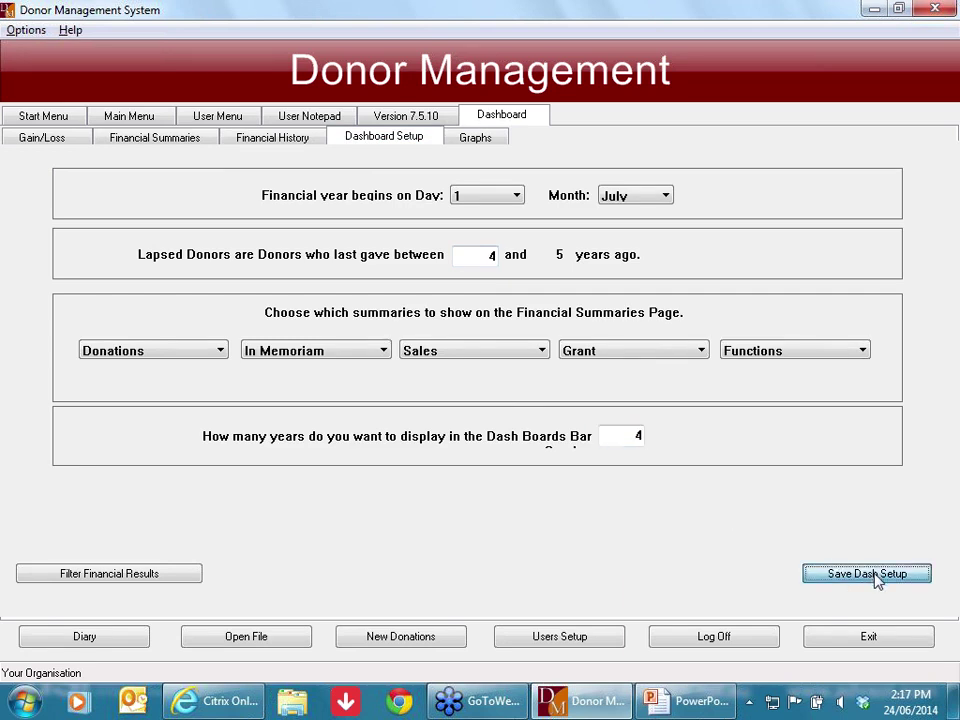
Recalculate all graph data for the Donor Gain/Loss graph and return to the Gain/Loss table.
left_click(467, 136)
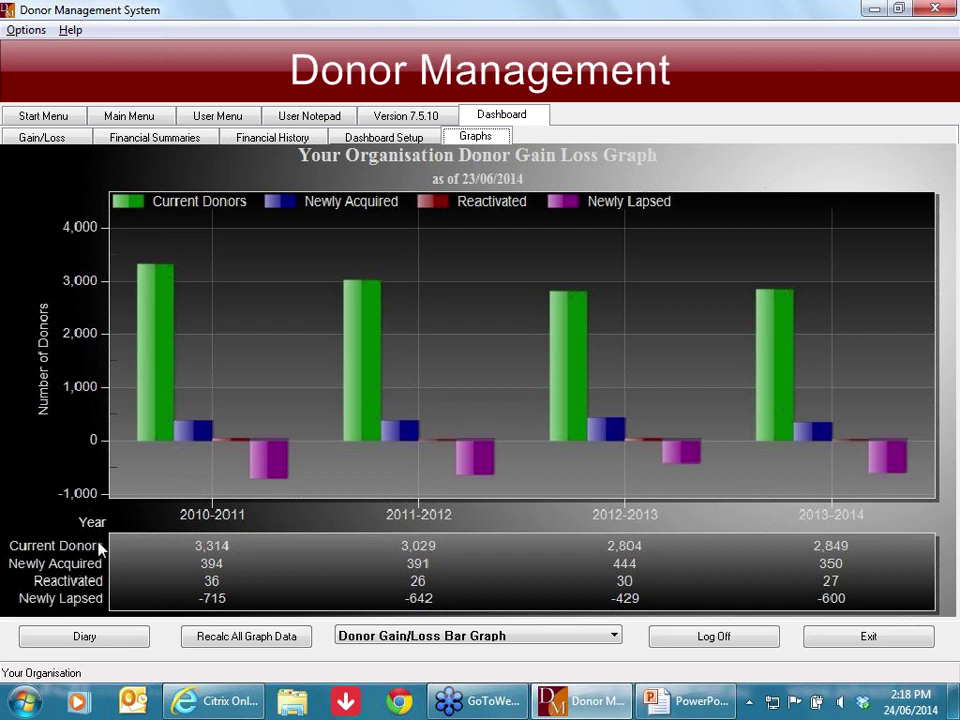
left_click(236, 636)
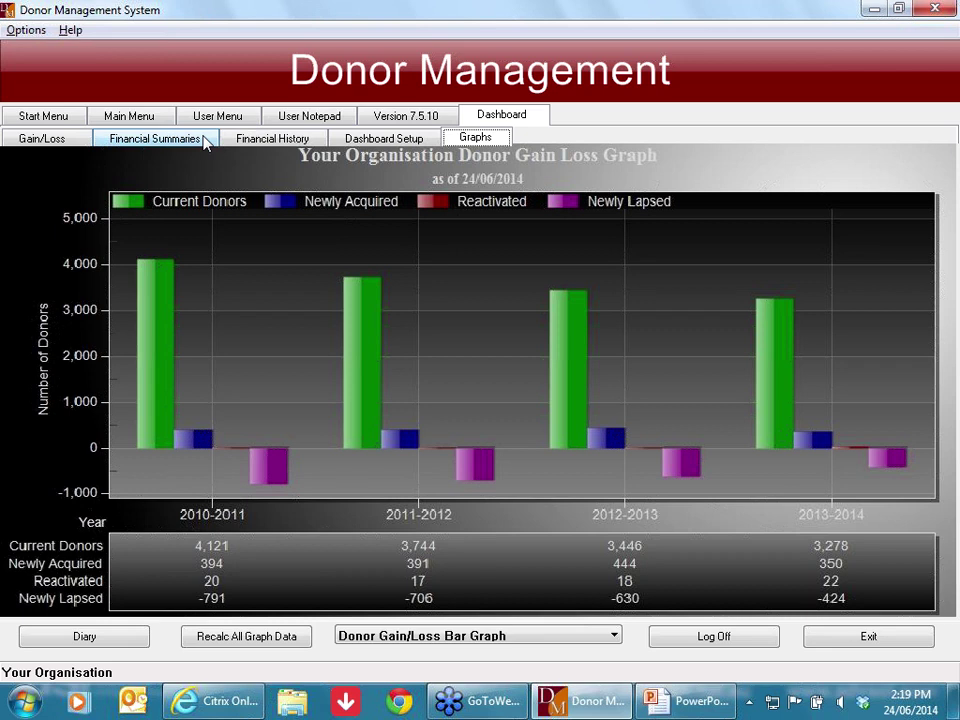
left_click(46, 138)
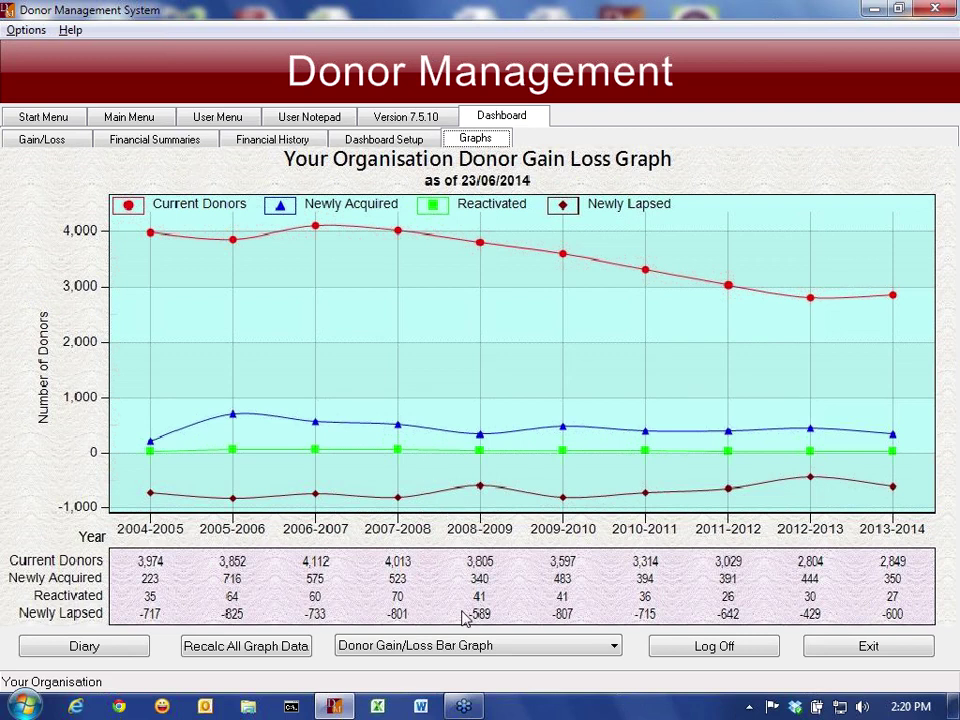
Look over the available graph types, close the enlarged Donor Gain/Loss graph and return to the dashboard graphs.
left_click(615, 647)
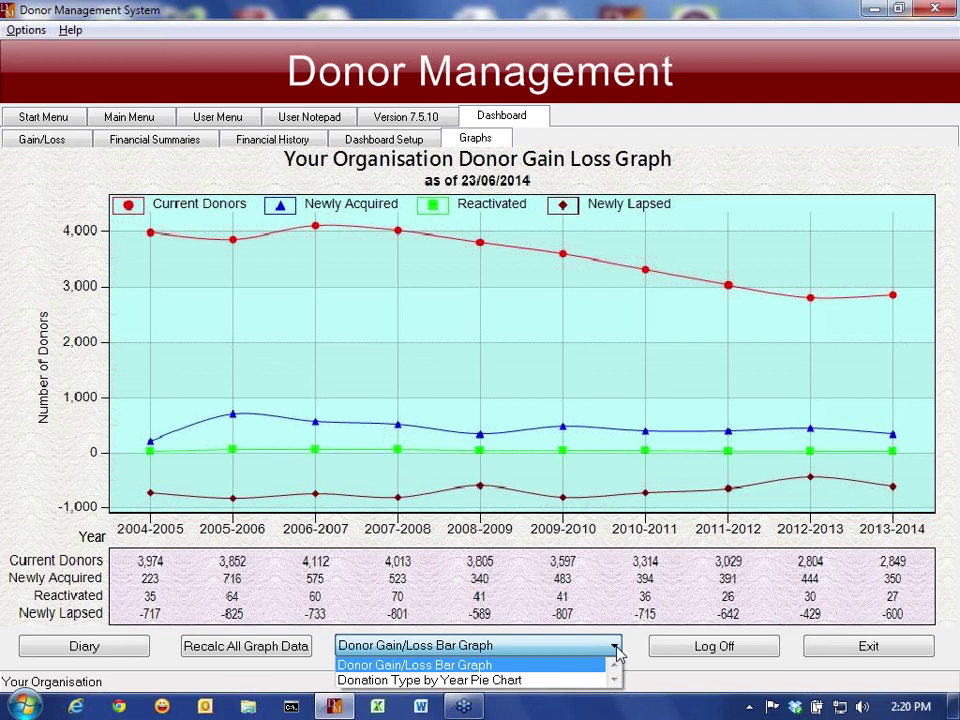
left_click(617, 652)
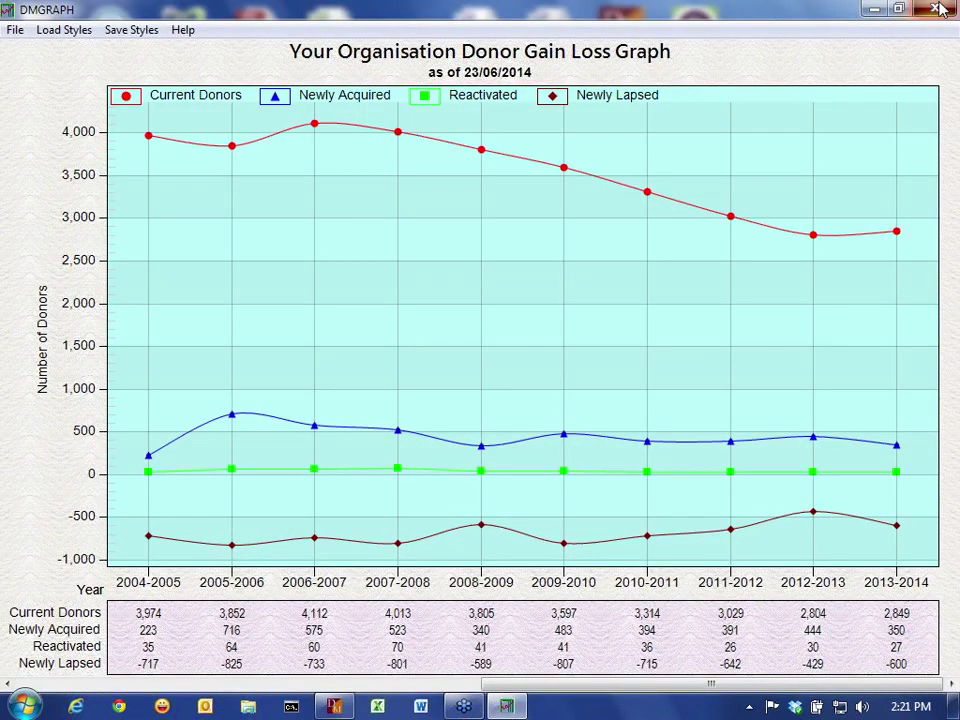
left_click(940, 8)
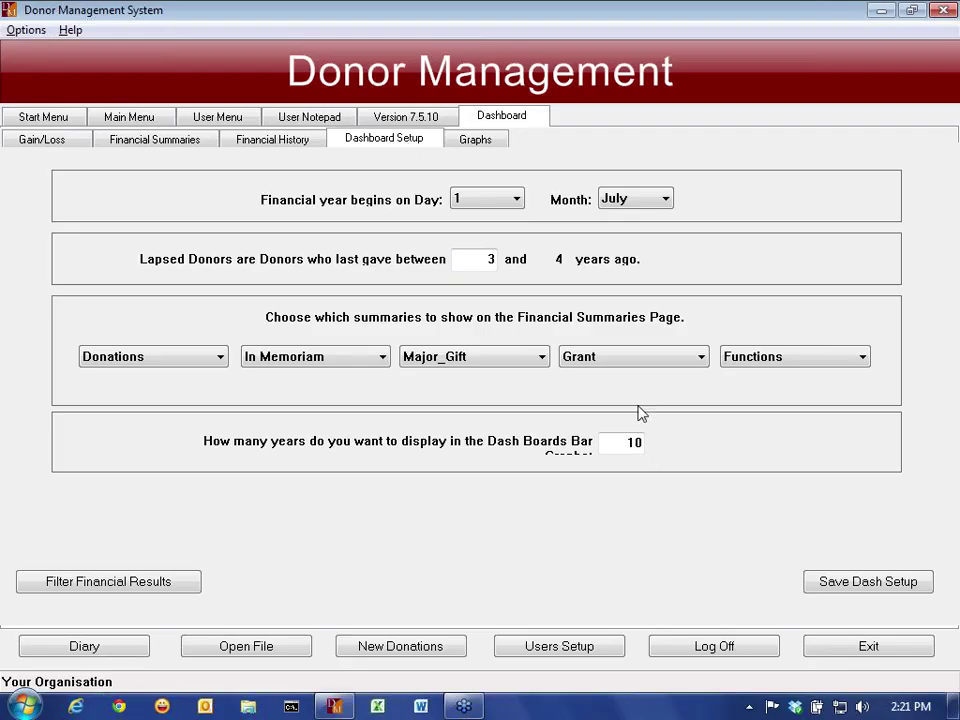
left_click(474, 143)
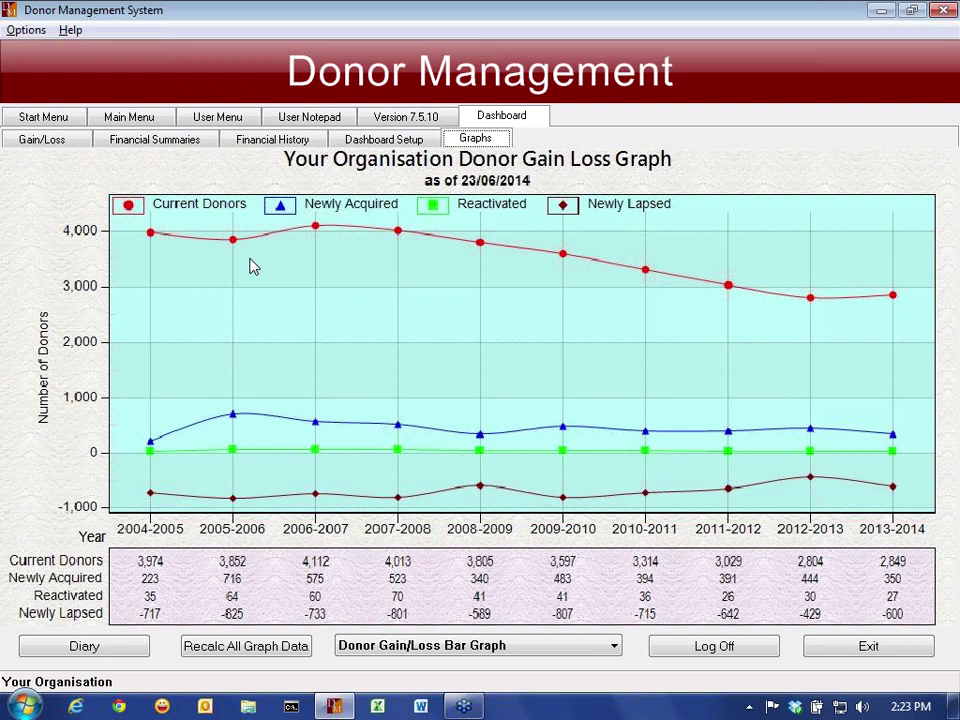
Open the Donor Gain/Loss graph in its own window, check the style save slots, and load User Styles 1, 2 and 3 in turn.
left_click(317, 321)
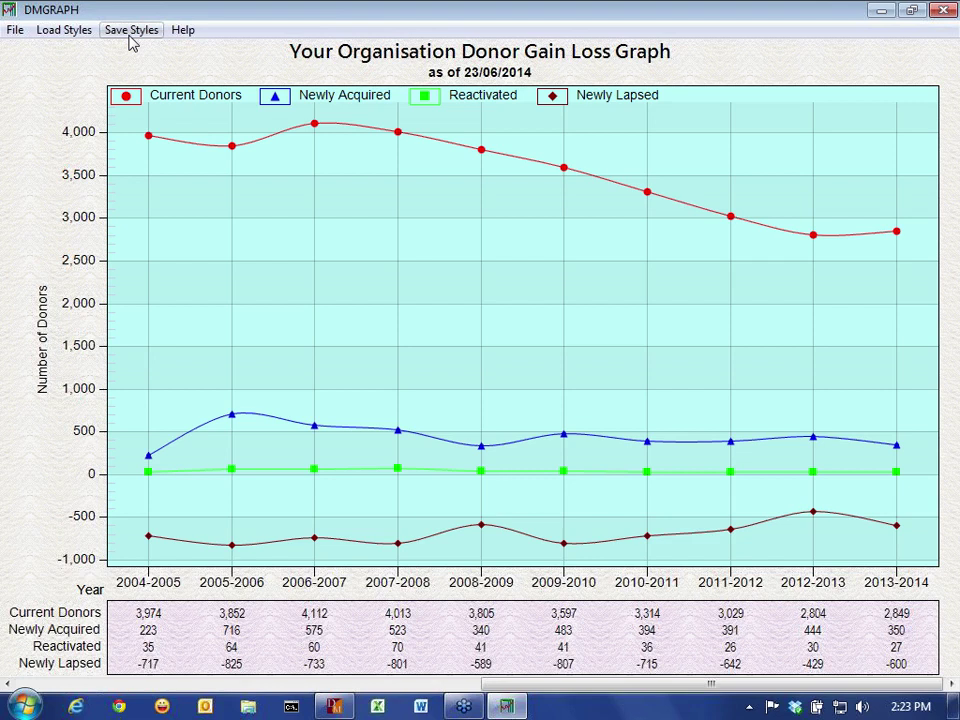
left_click(133, 36)
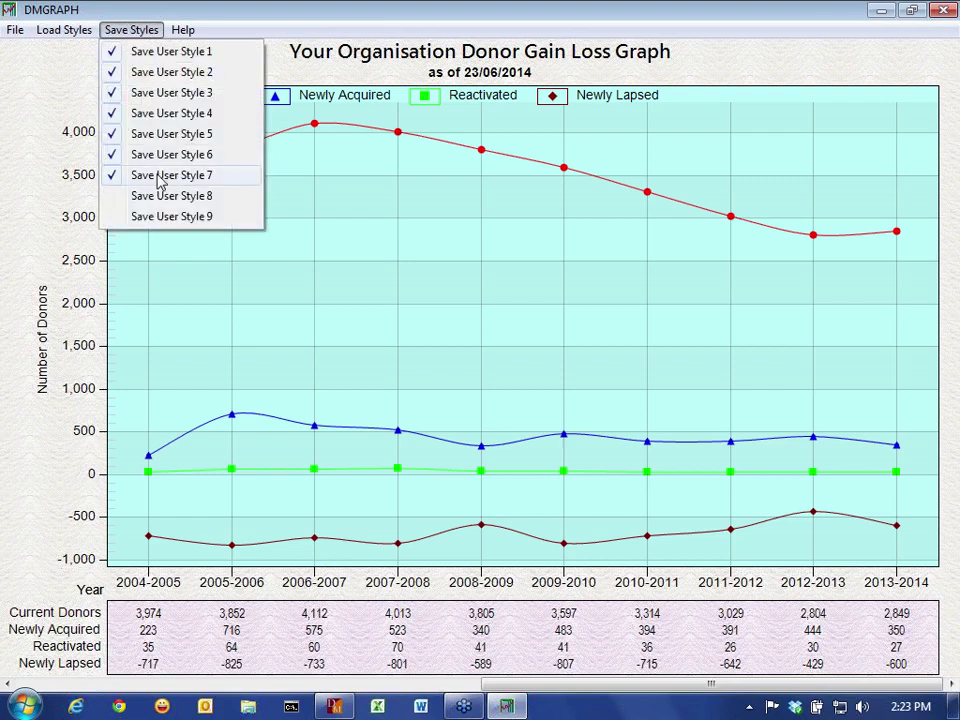
mouse_move(64, 30)
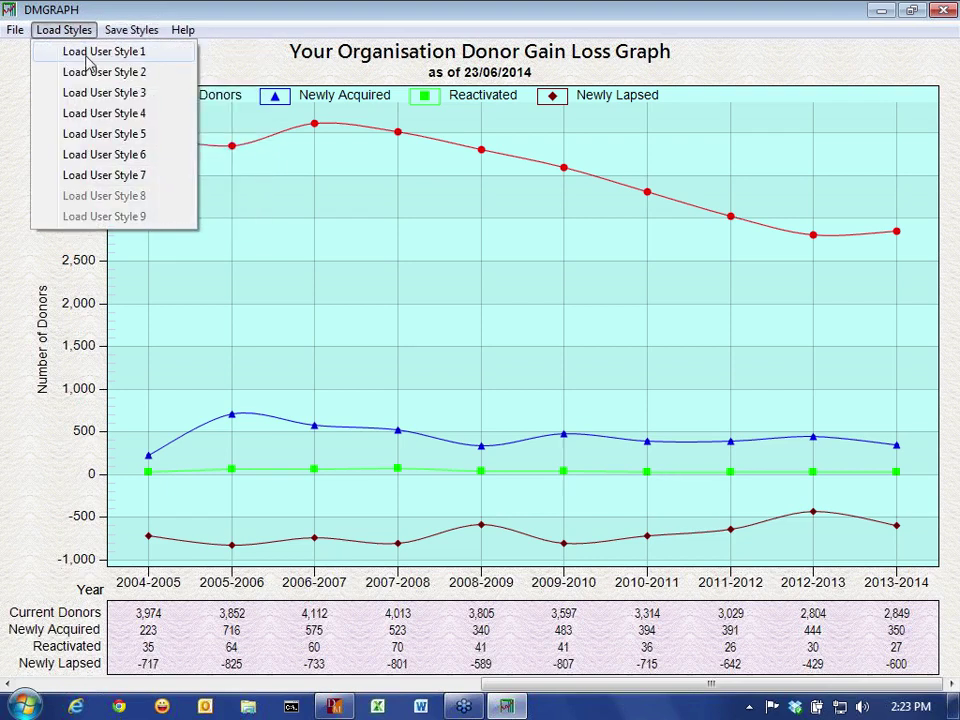
left_click(90, 52)
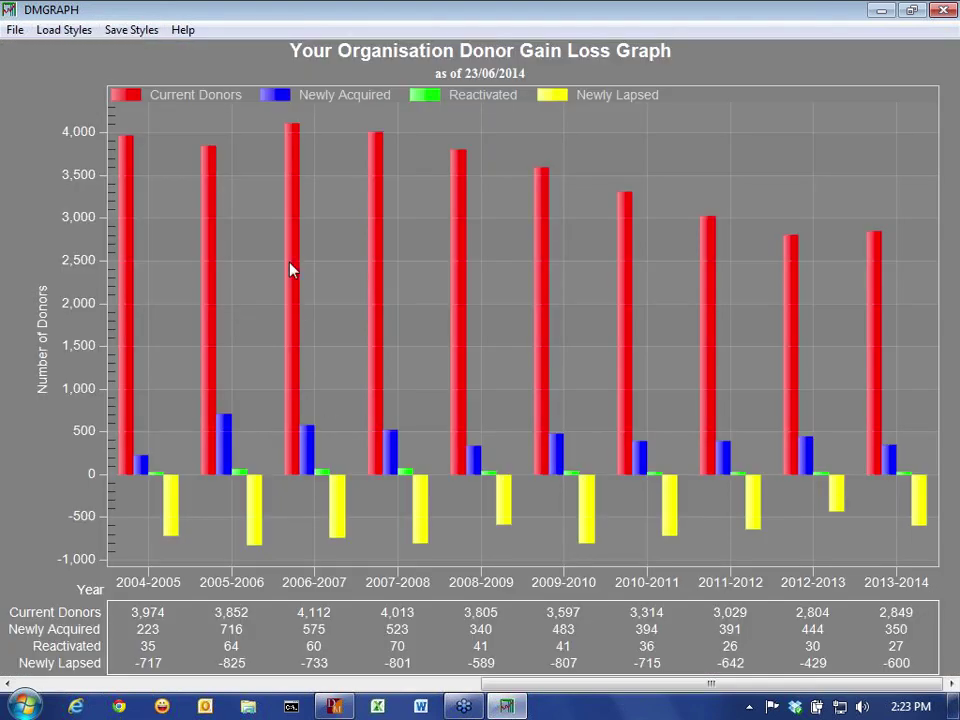
left_click(64, 30)
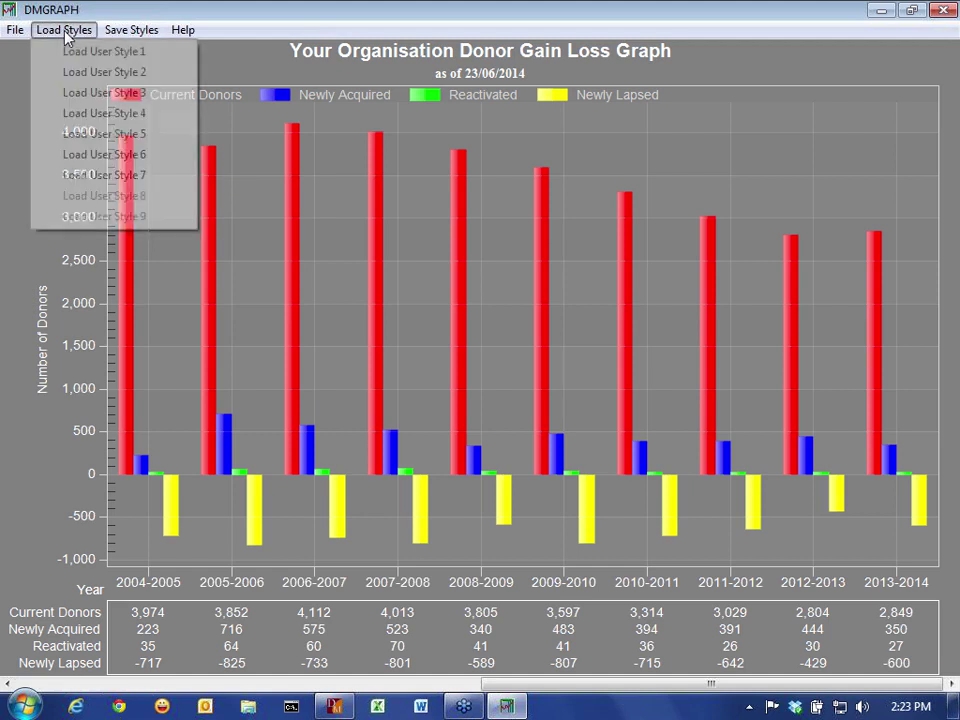
left_click(84, 72)
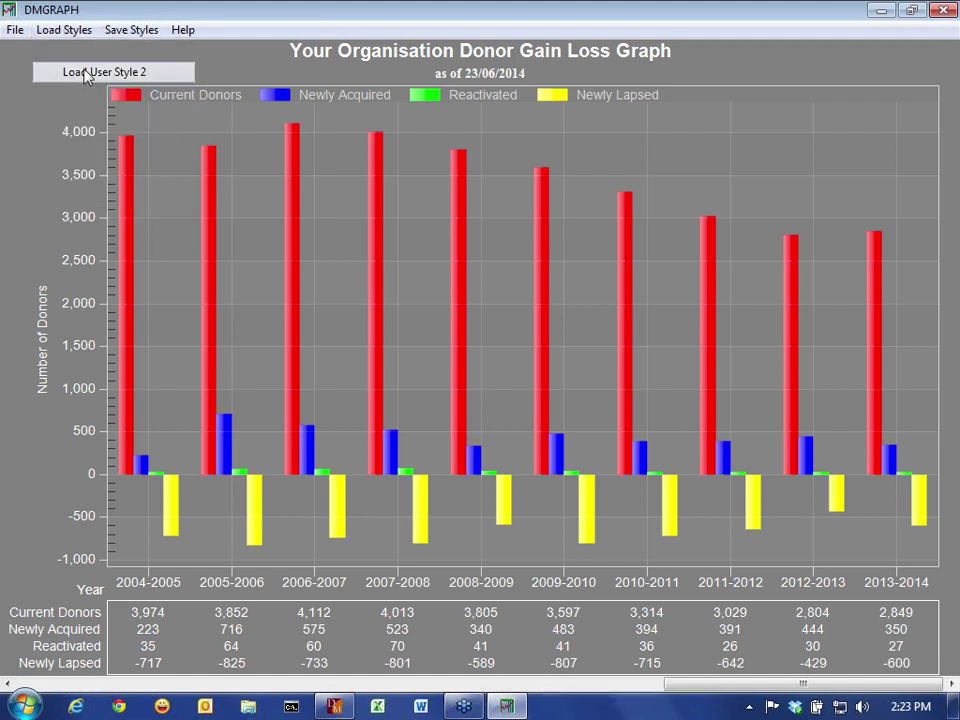
left_click(70, 30)
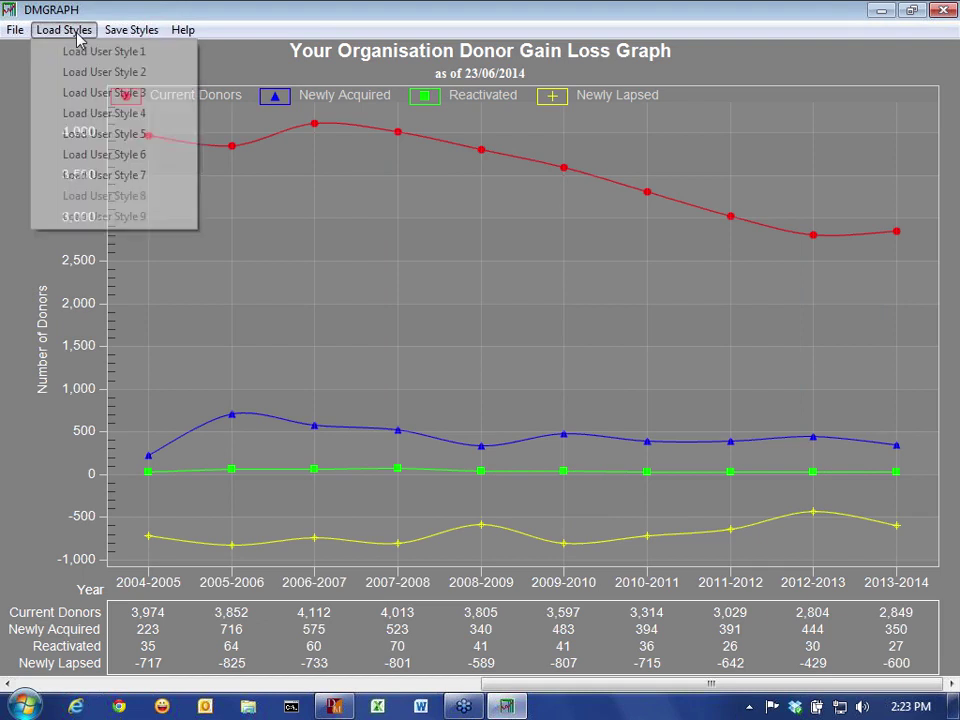
left_click(96, 93)
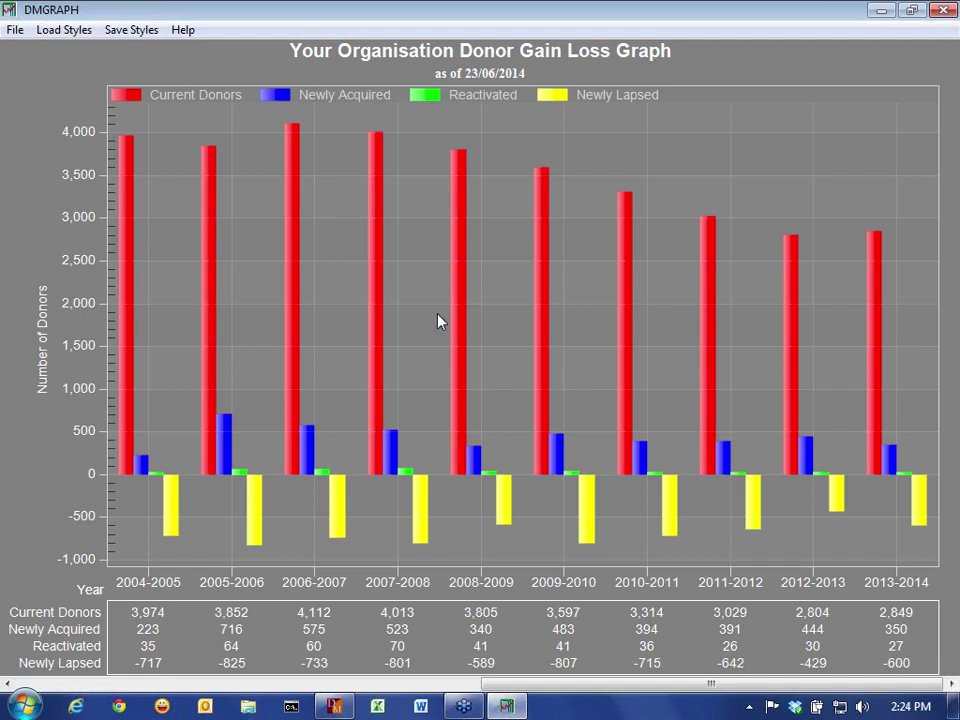
Examine the earlier years of the Donor Gain/Loss graph, going back to 1998-1999.
scroll(440, 321, "up", 3)
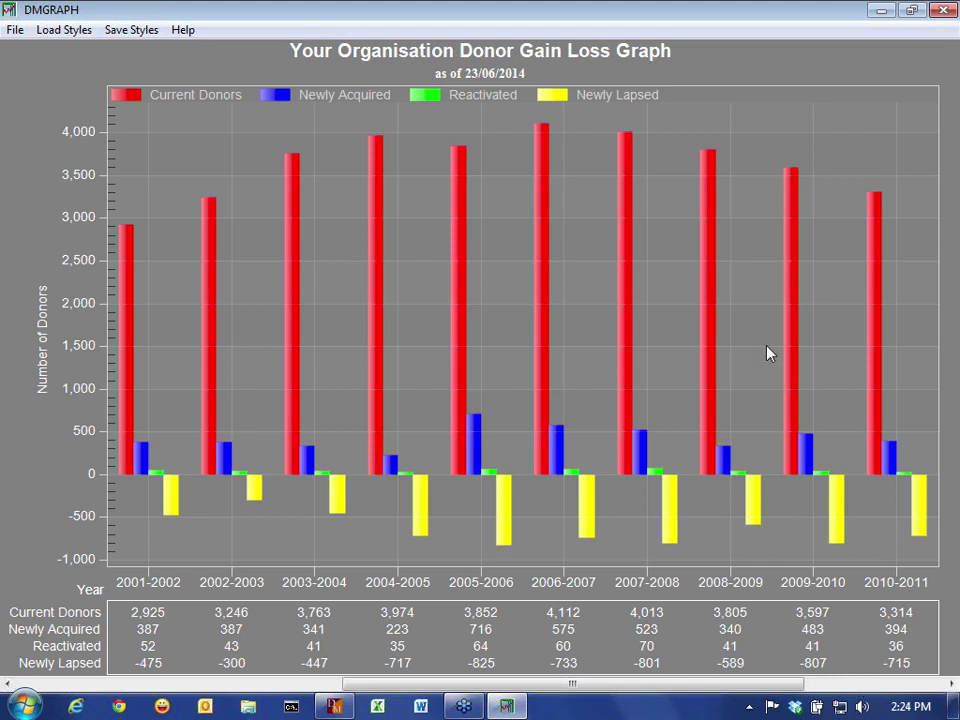
scroll(768, 353, "up", 1)
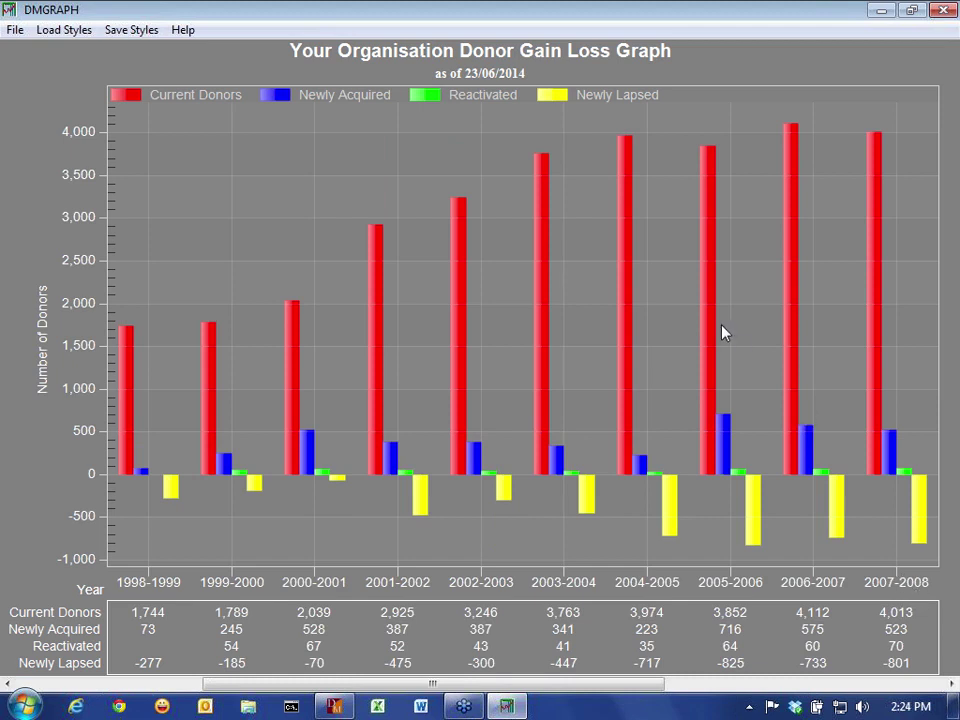
Examine the graph's earliest years back to 1994-1995 and return to the most recent years, ending with 2013-2014.
scroll(724, 333, "up", 1)
scroll(724, 333, "up", 1)
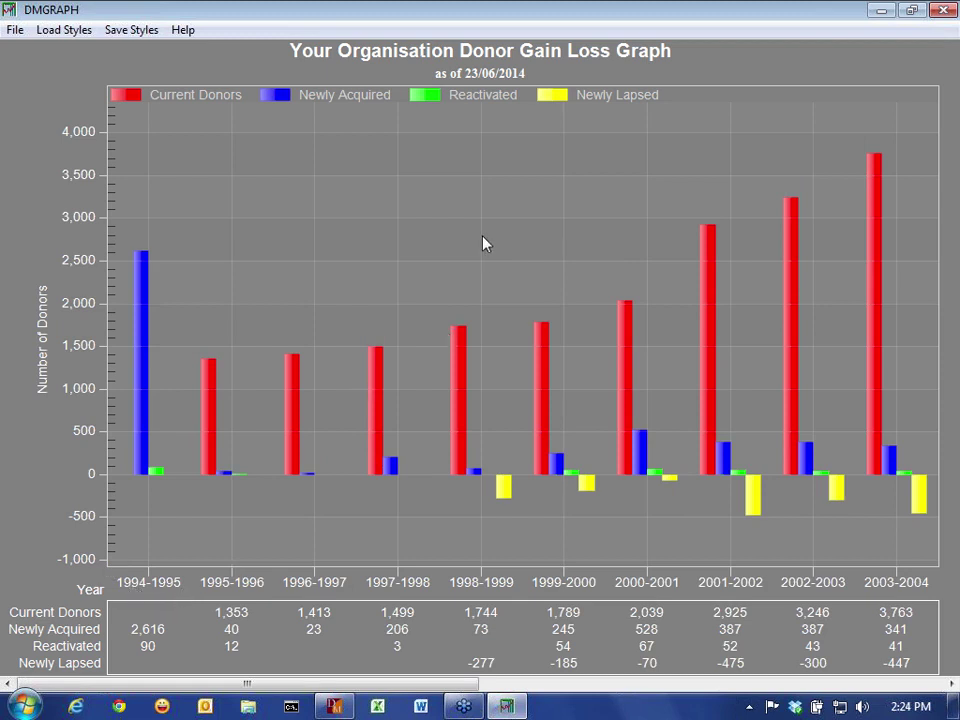
scroll(483, 243, "down", 3)
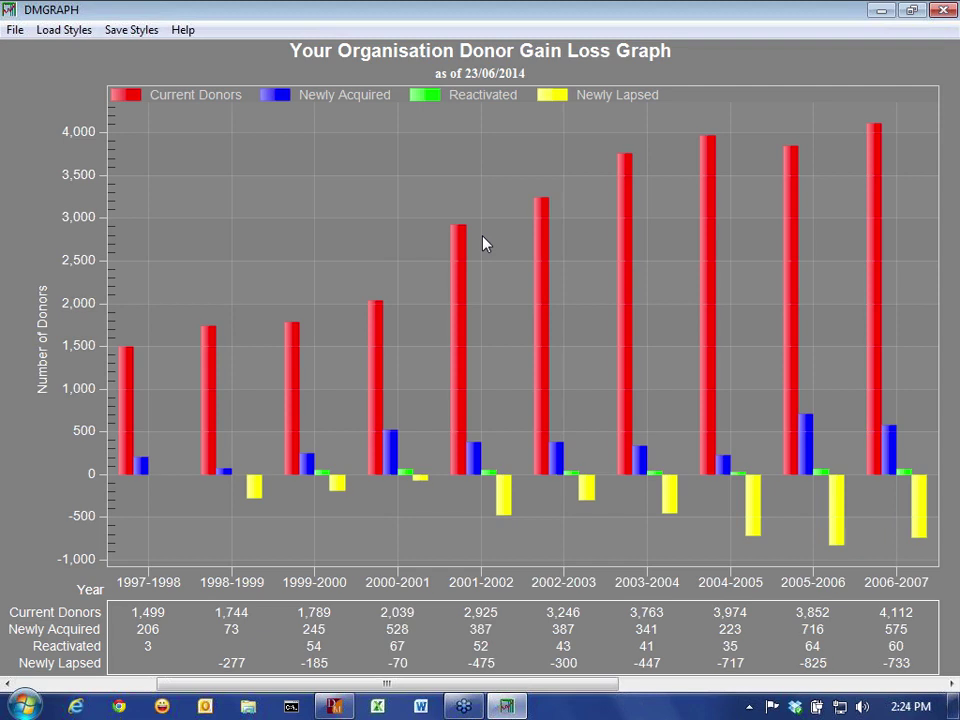
scroll(483, 243, "down", 3)
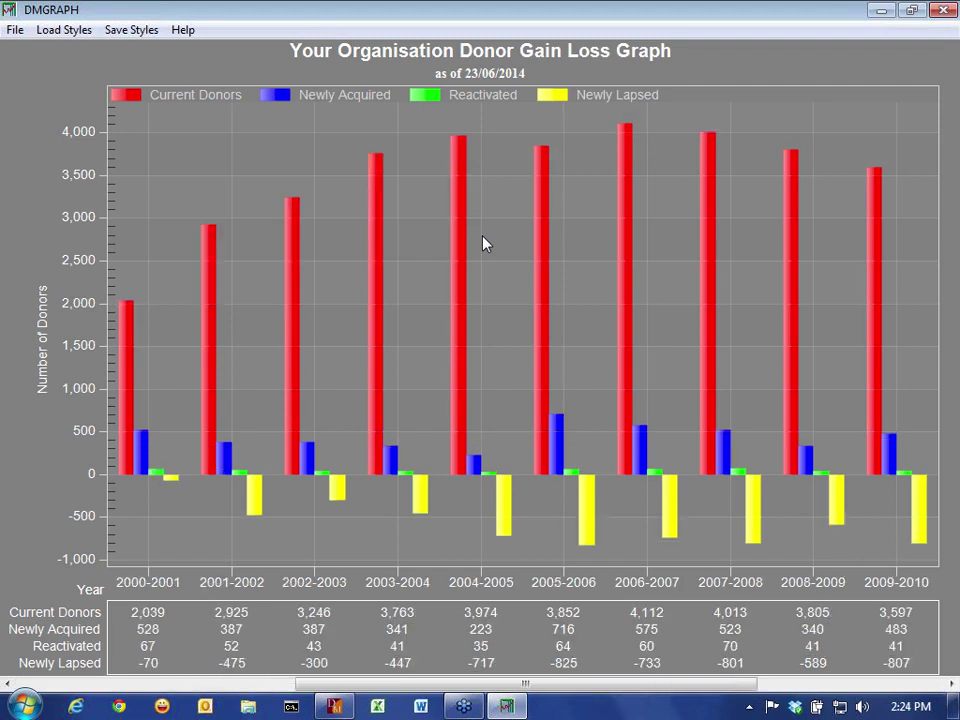
scroll(483, 243, "down", 4)
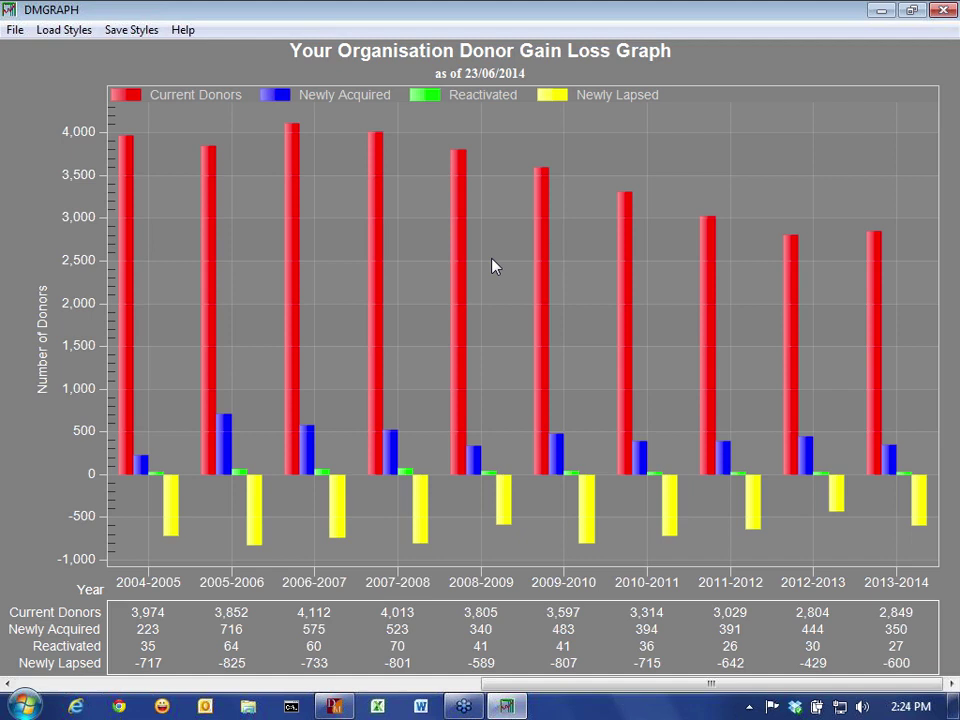
Open the graph's customization settings, replace the organisation wording in the main title with a person's first name in possessive form, and apply it.
double_click(252, 284)
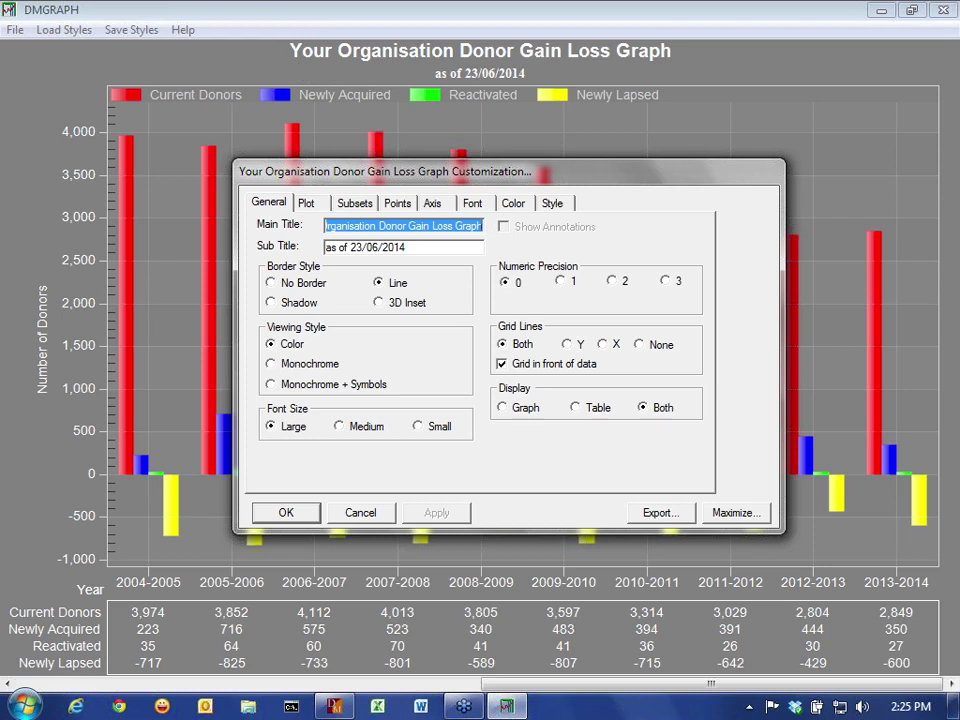
left_click(373, 226)
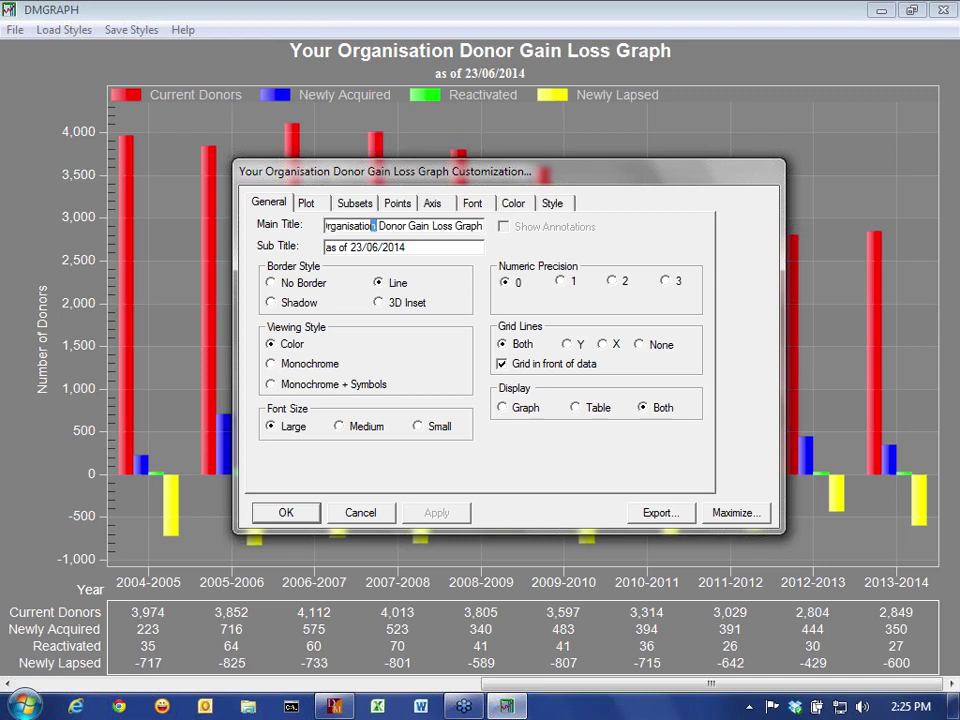
left_click_drag(373, 226, 226, 228)
type("Mum")
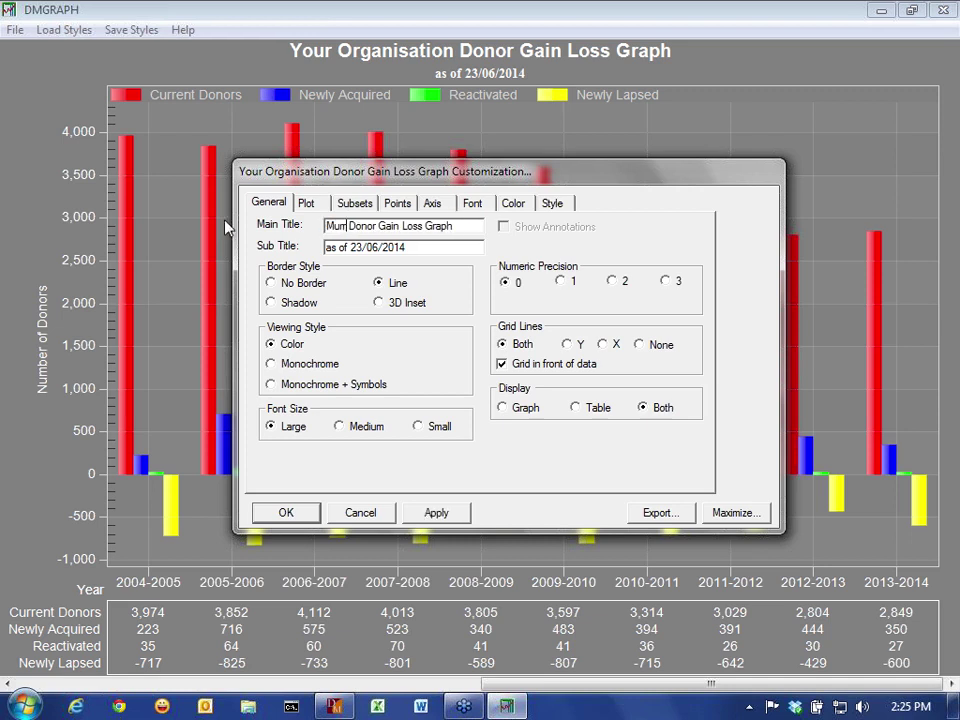
type("ray's")
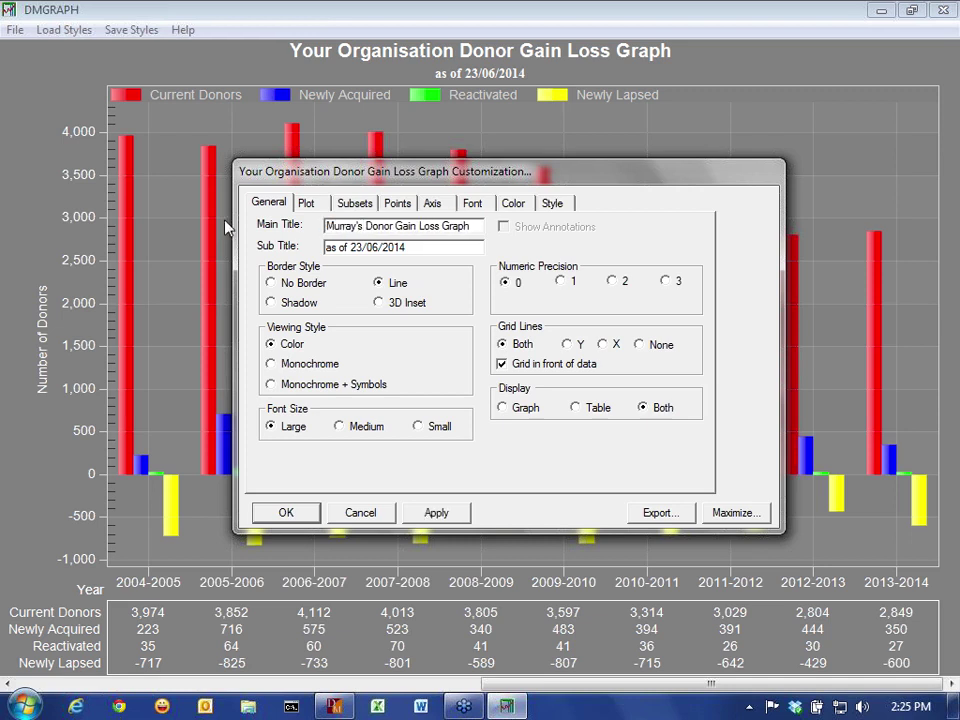
left_click(441, 516)
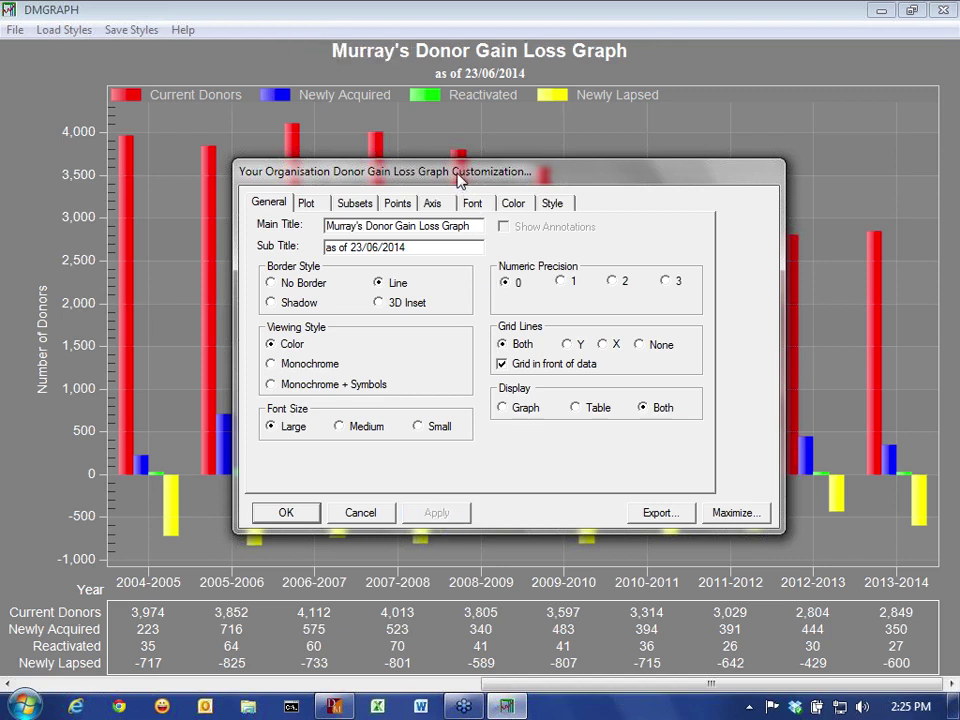
left_click_drag(457, 174, 455, 290)
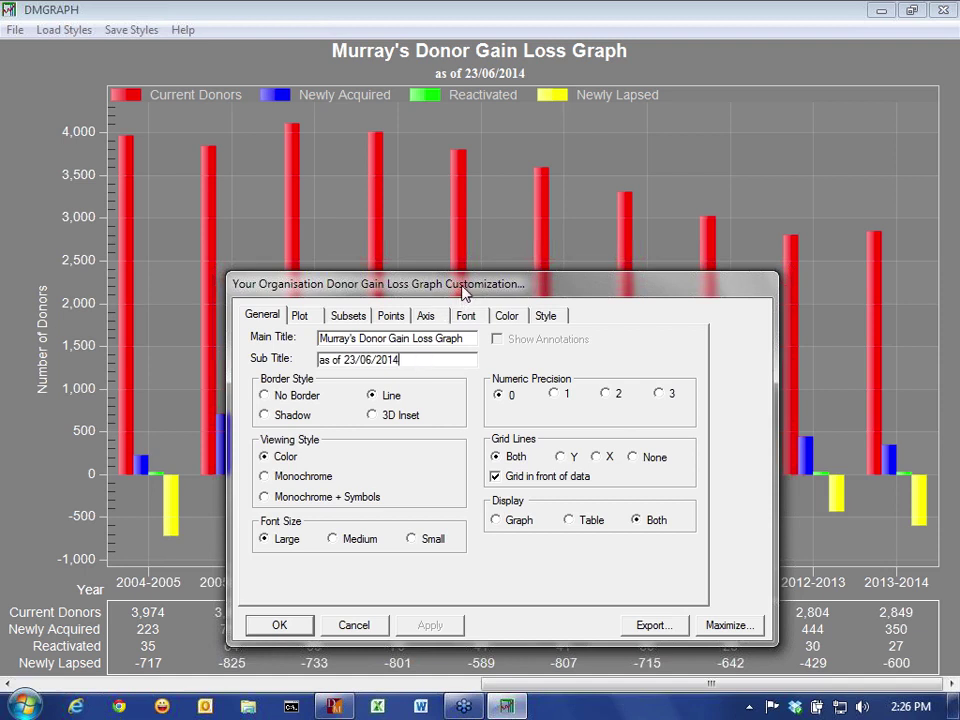
left_click_drag(463, 289, 469, 190)
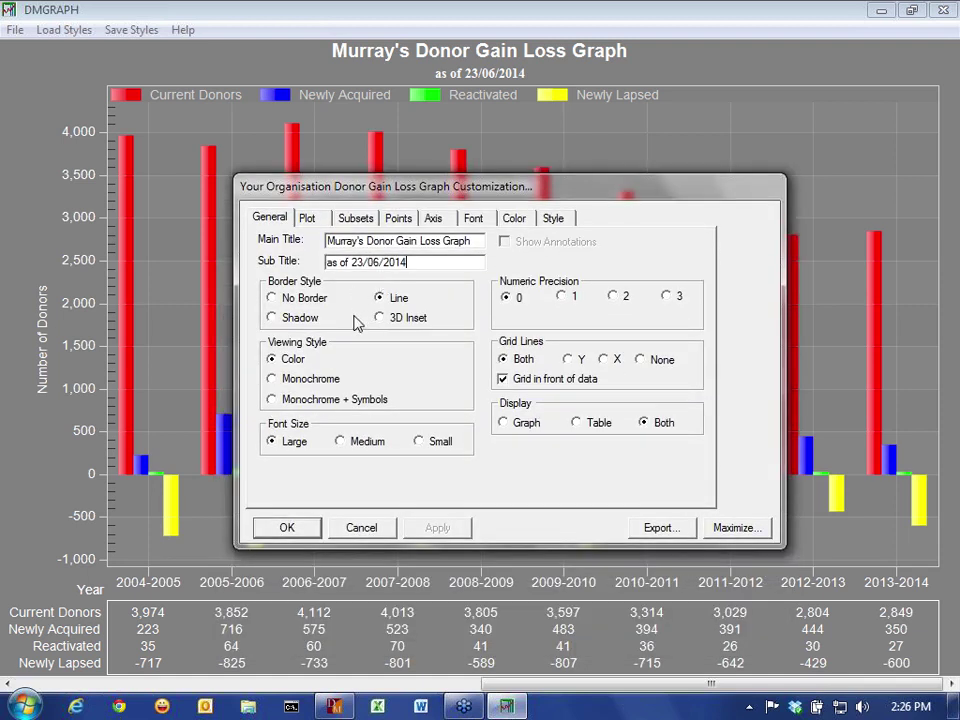
Try the Monochrome and Monochrome + Symbols viewing styles on the graph and restore the Color style.
left_click(295, 381)
left_click(438, 528)
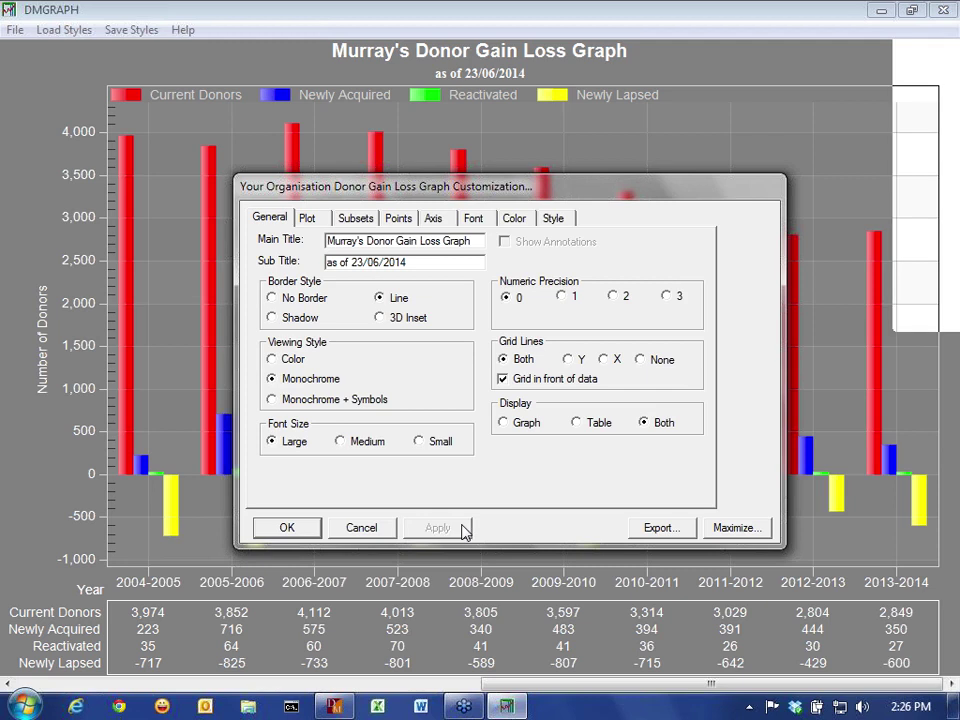
key("Down")
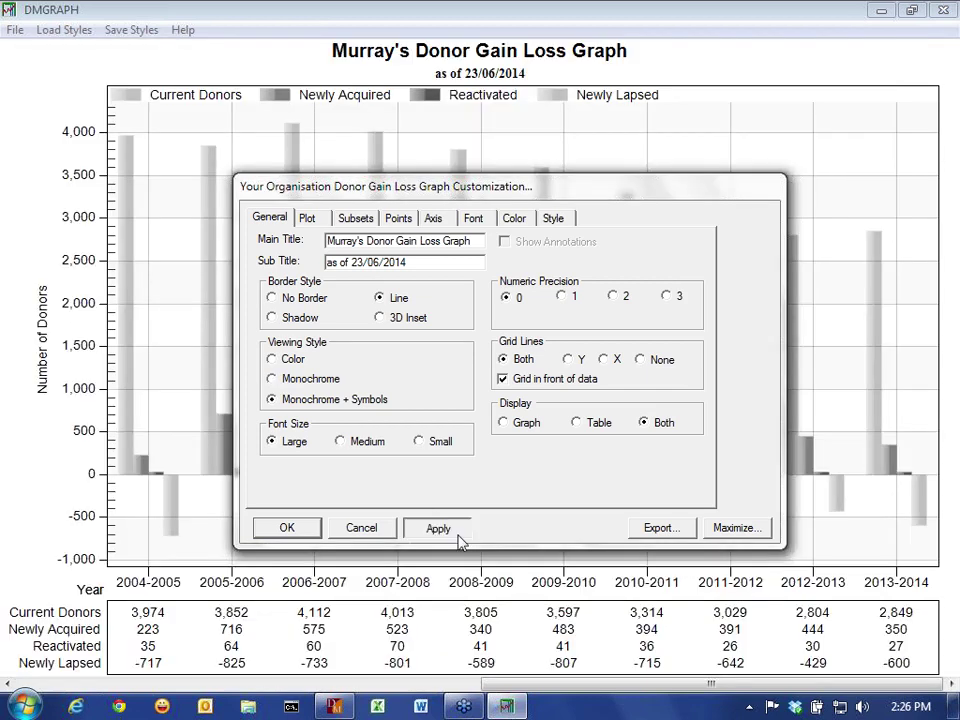
left_click(458, 535)
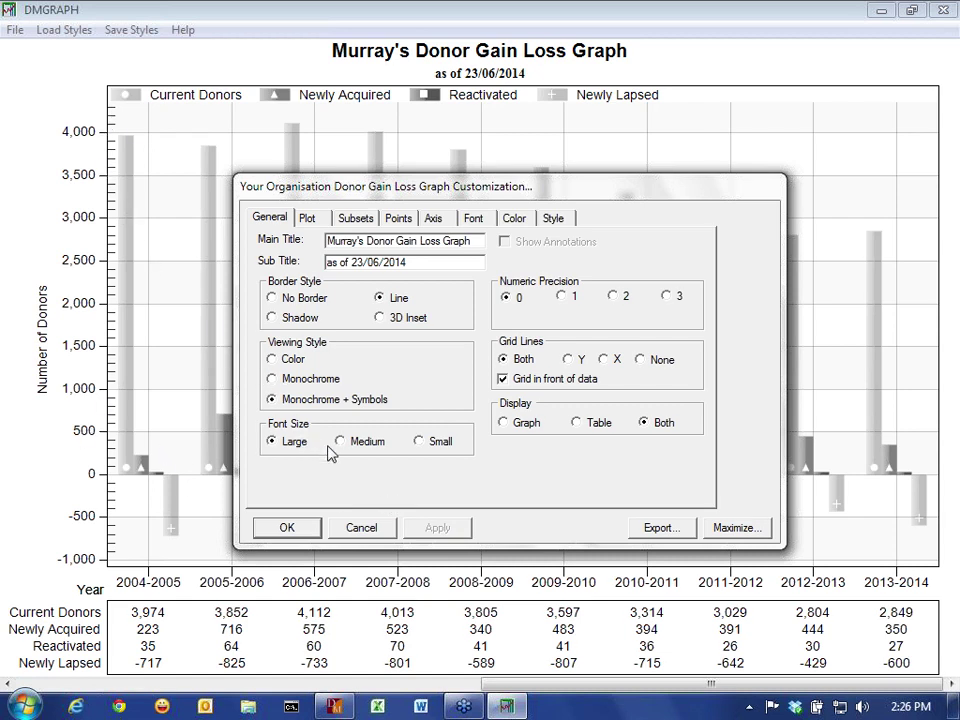
left_click(284, 362)
left_click(450, 530)
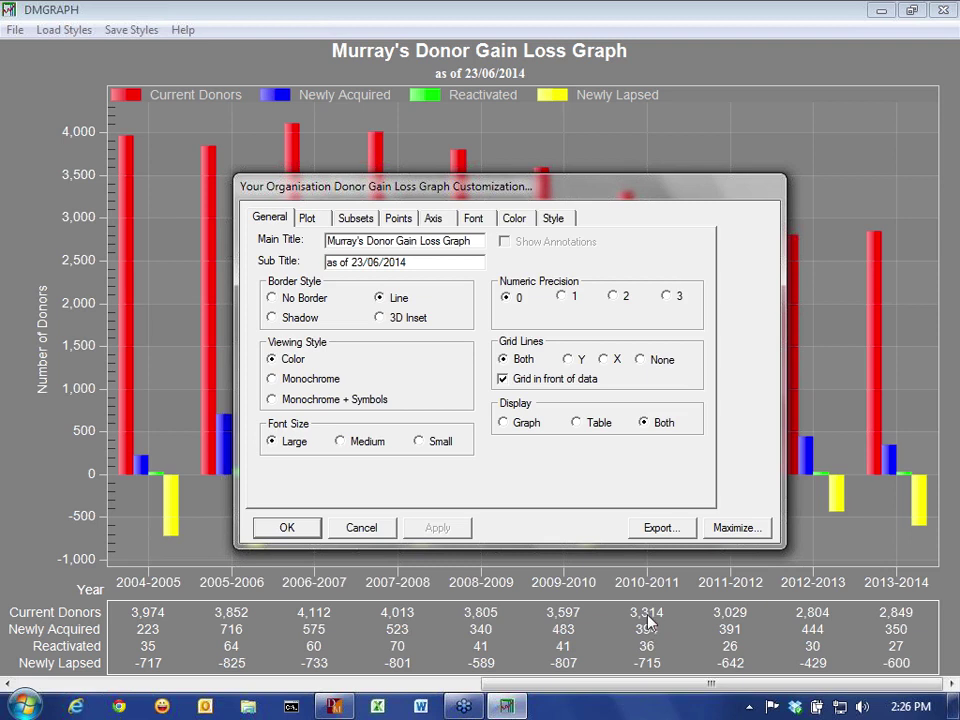
Try a numeric precision of 2 on the graph's figures and set it back to 0.
left_click(614, 298)
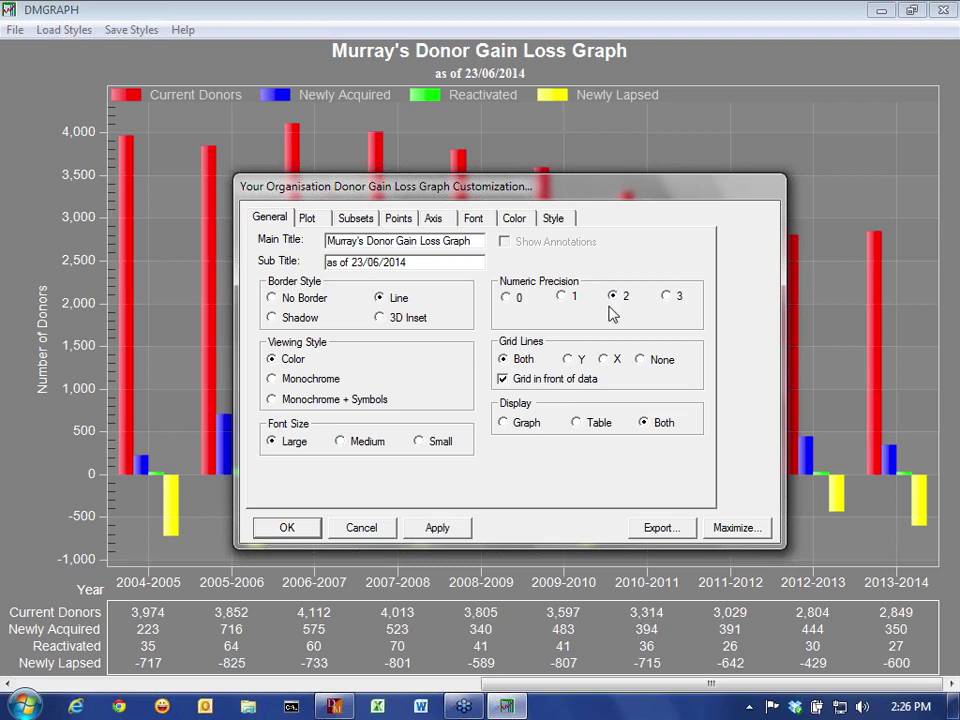
left_click(436, 529)
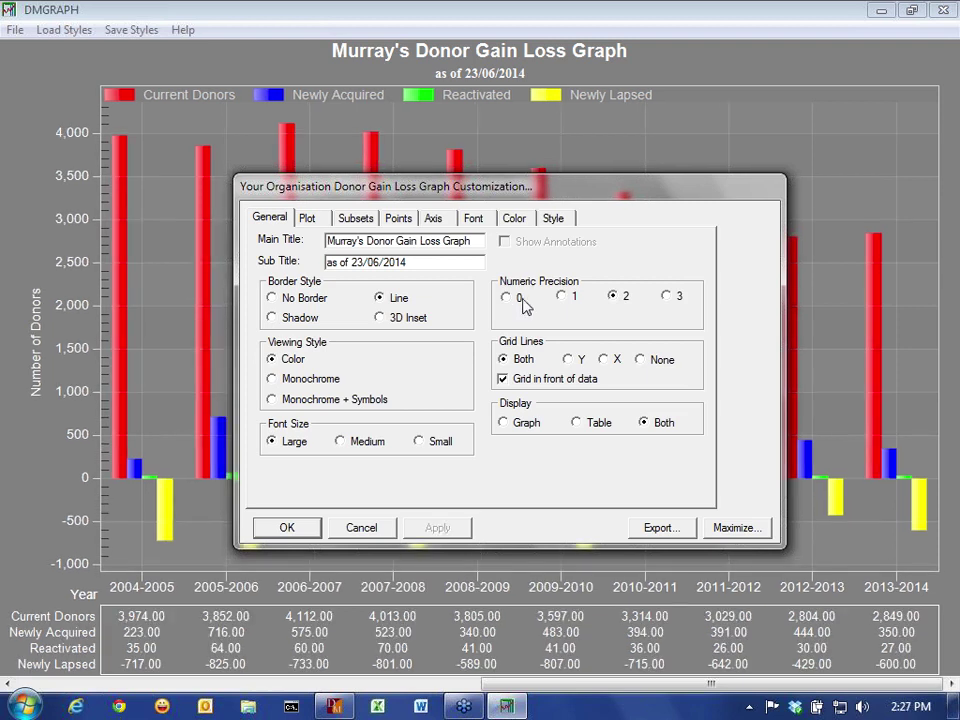
left_click(508, 299)
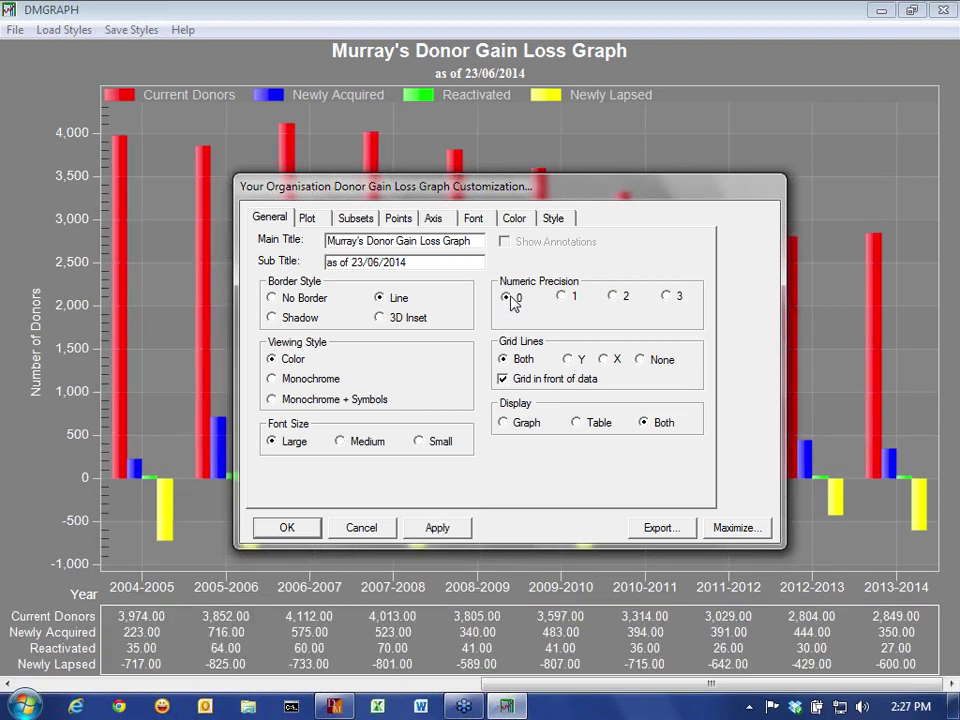
left_click(444, 528)
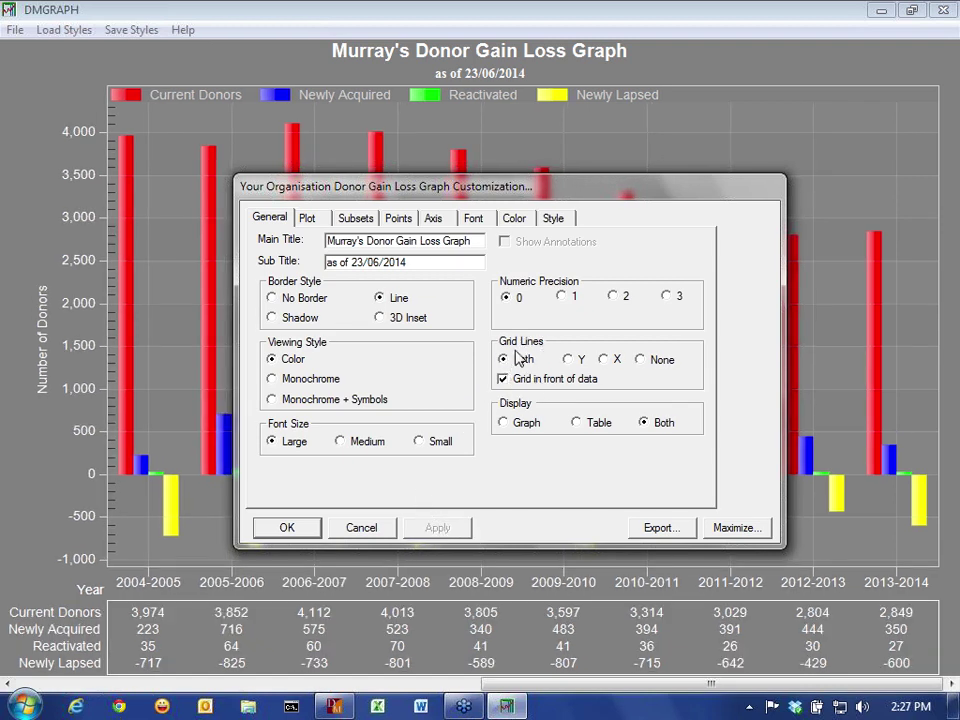
Try displaying the graph without its data table, restore the display to Both, and close the customization settings.
left_click(505, 424)
left_click(453, 529)
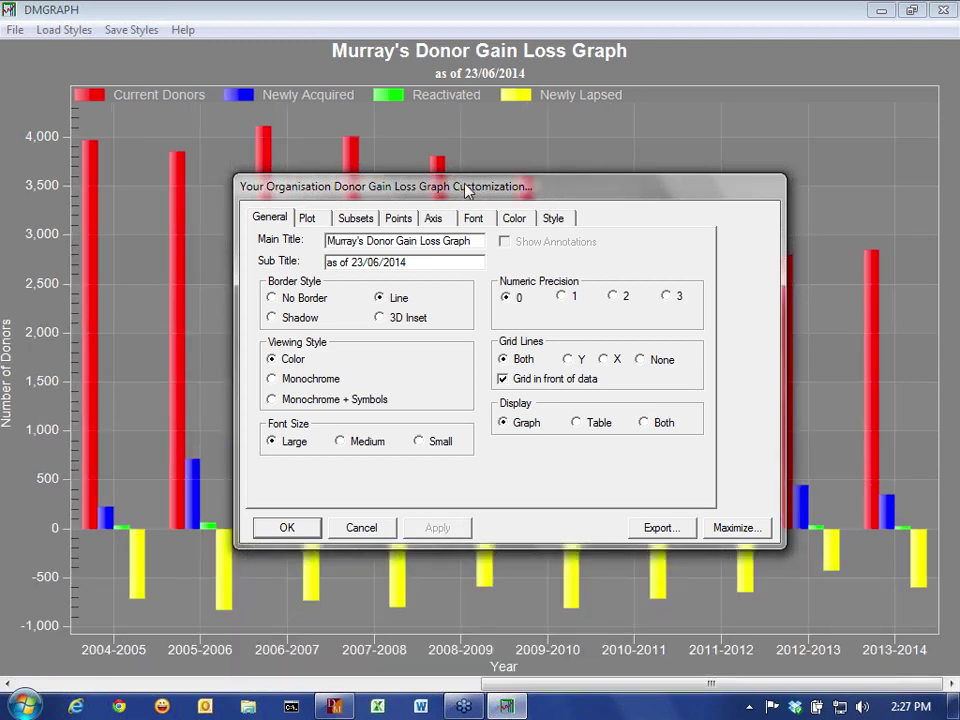
left_click_drag(466, 190, 382, 143)
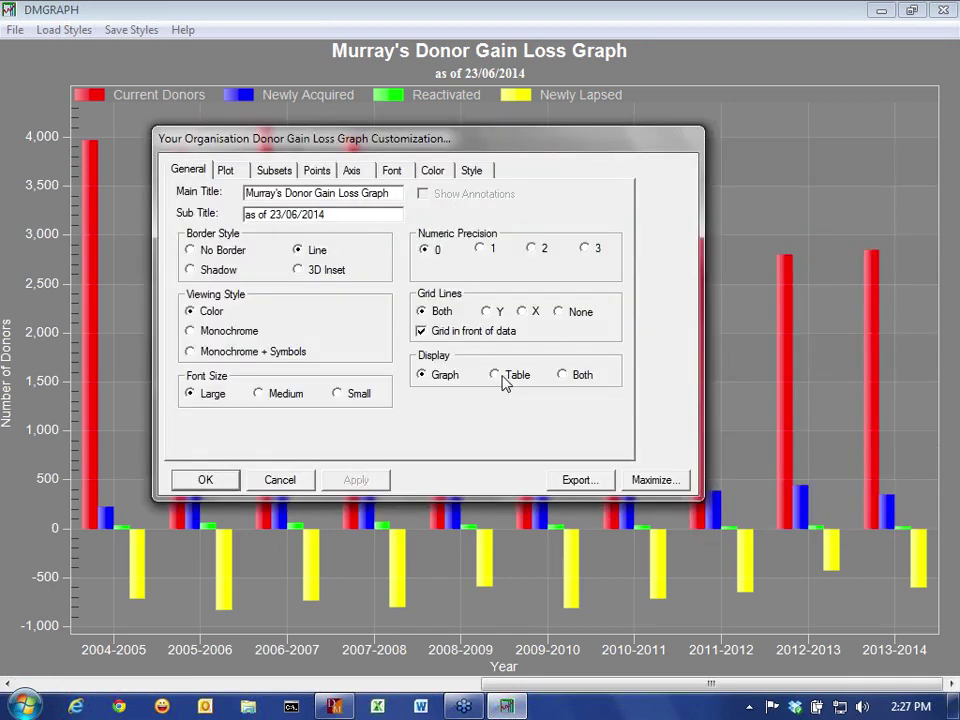
left_click(563, 375)
left_click(356, 479)
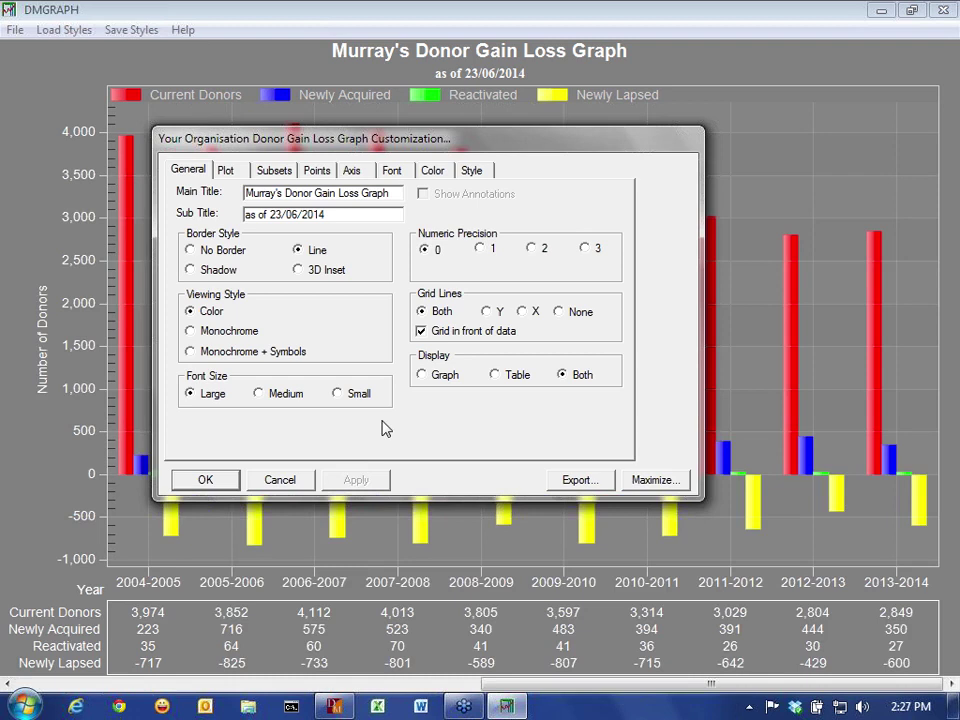
left_click(205, 480)
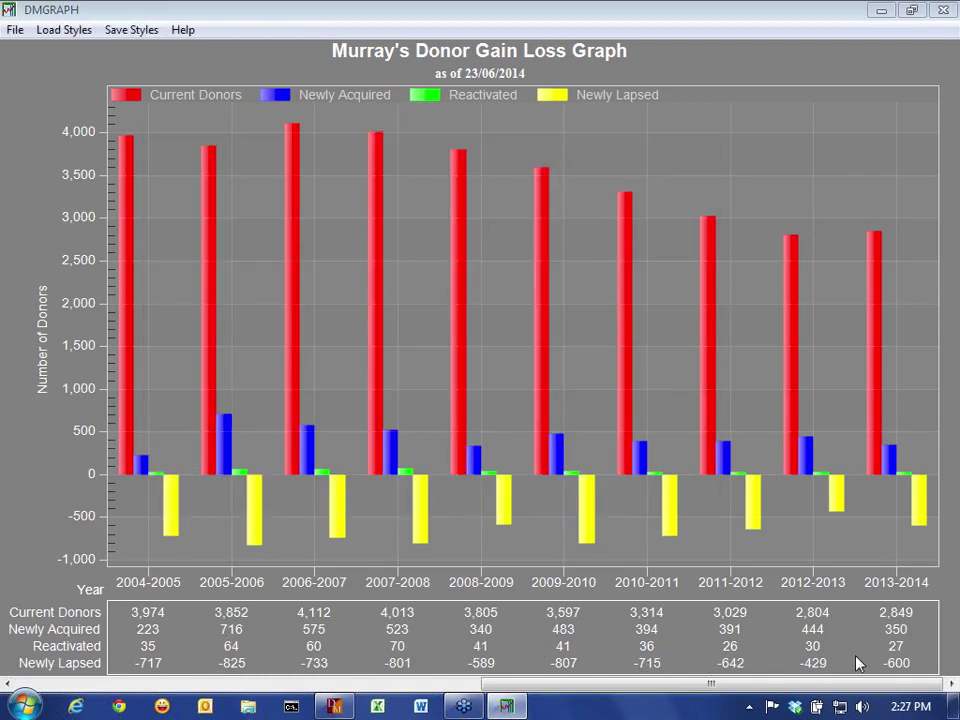
Set the plot style for Number of Donors to Area and close the customization settings.
double_click(332, 317)
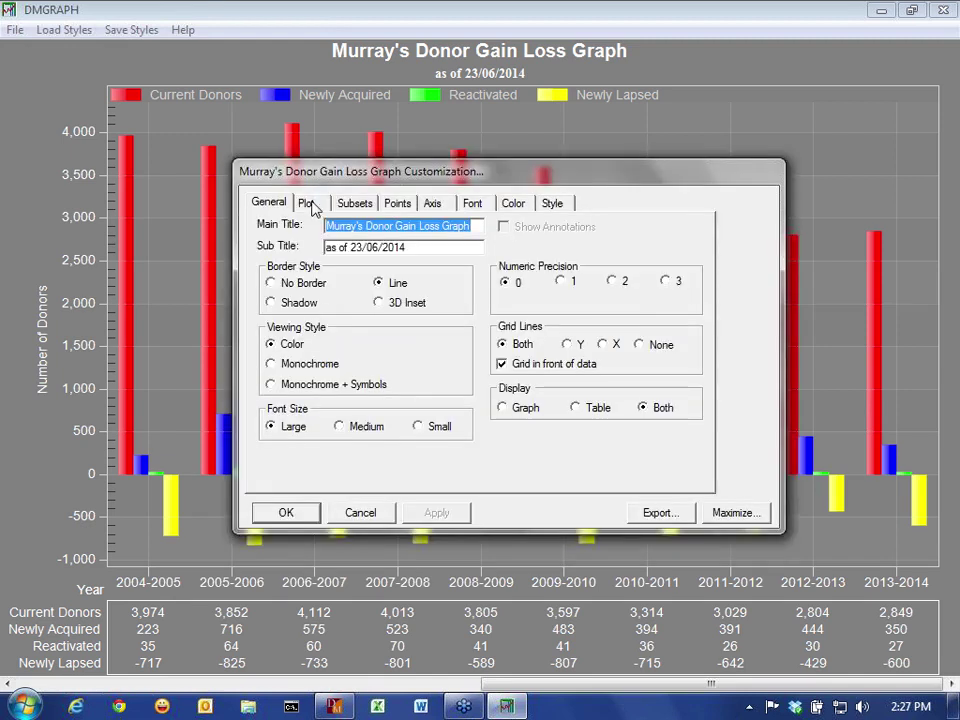
left_click_drag(367, 168, 574, 162)
left_click(526, 187)
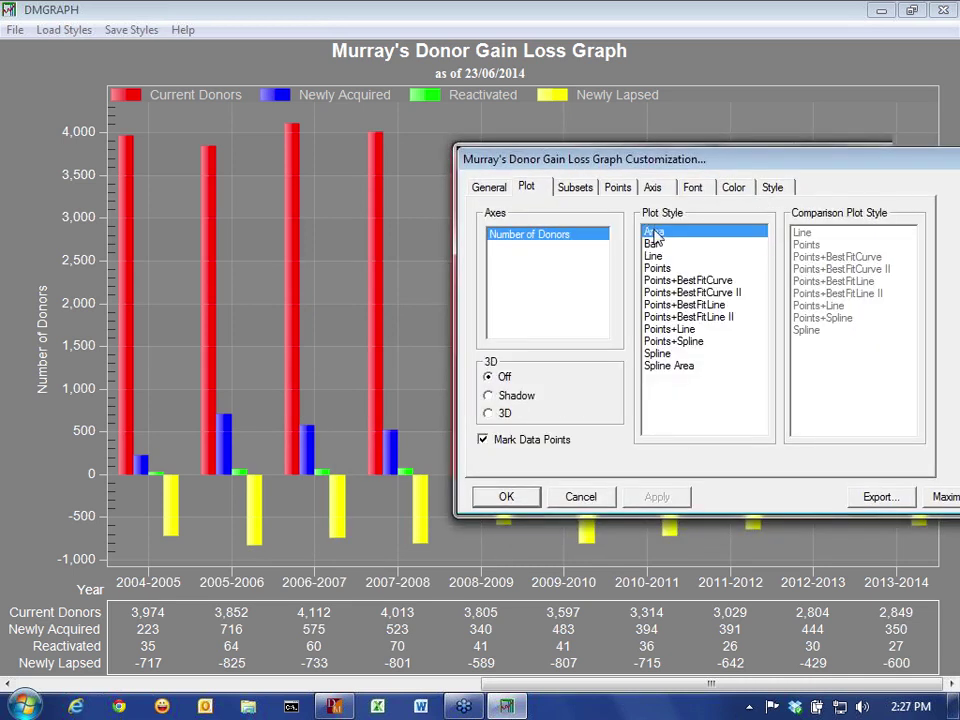
left_click(665, 498)
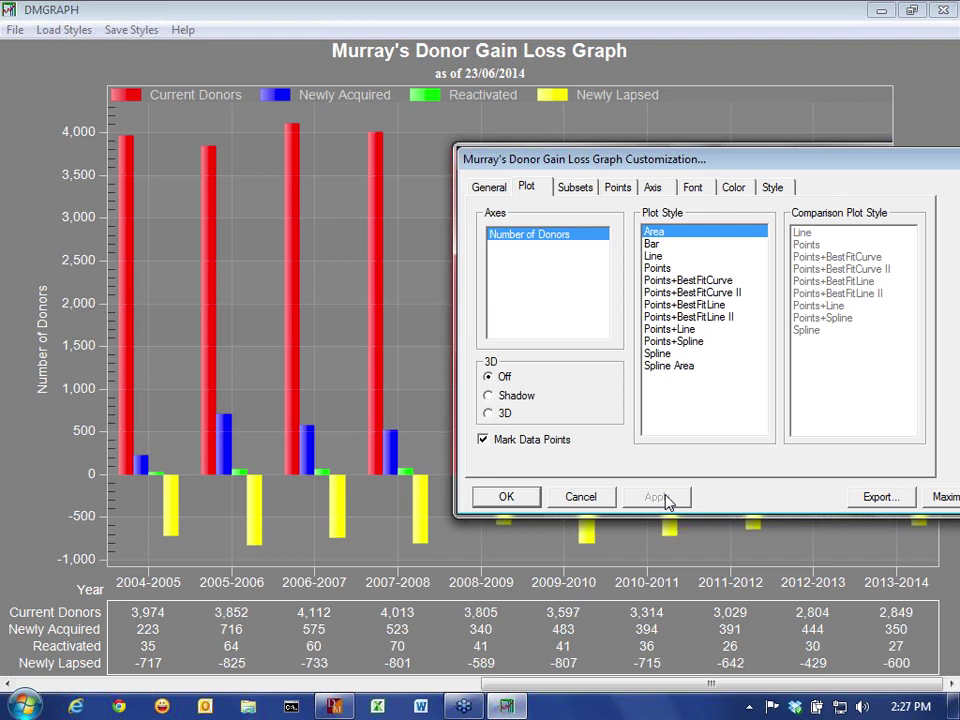
left_click(512, 500)
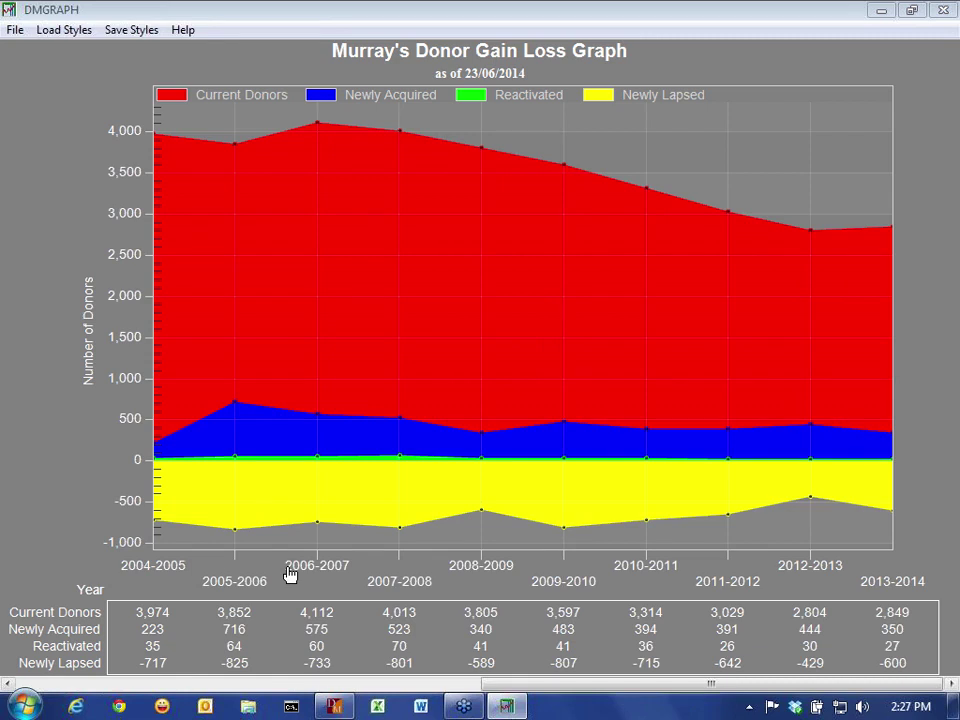
Reopen the plot settings and apply the Line and Points+Line plot styles in turn to Number of Donors.
double_click(338, 497)
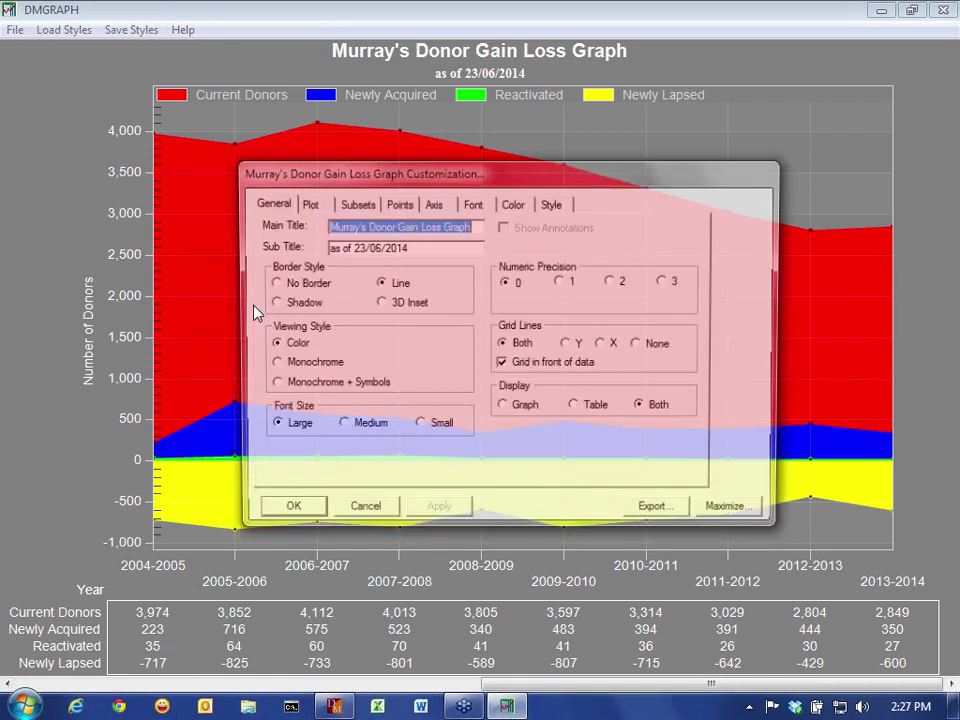
key("ctrl+Tab")
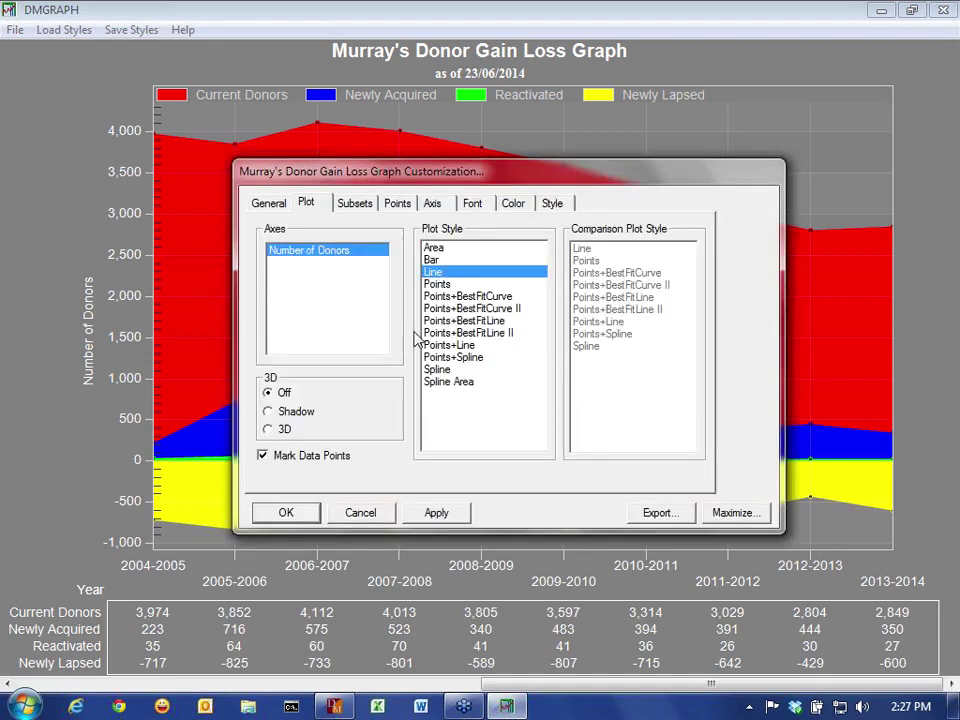
left_click(436, 512)
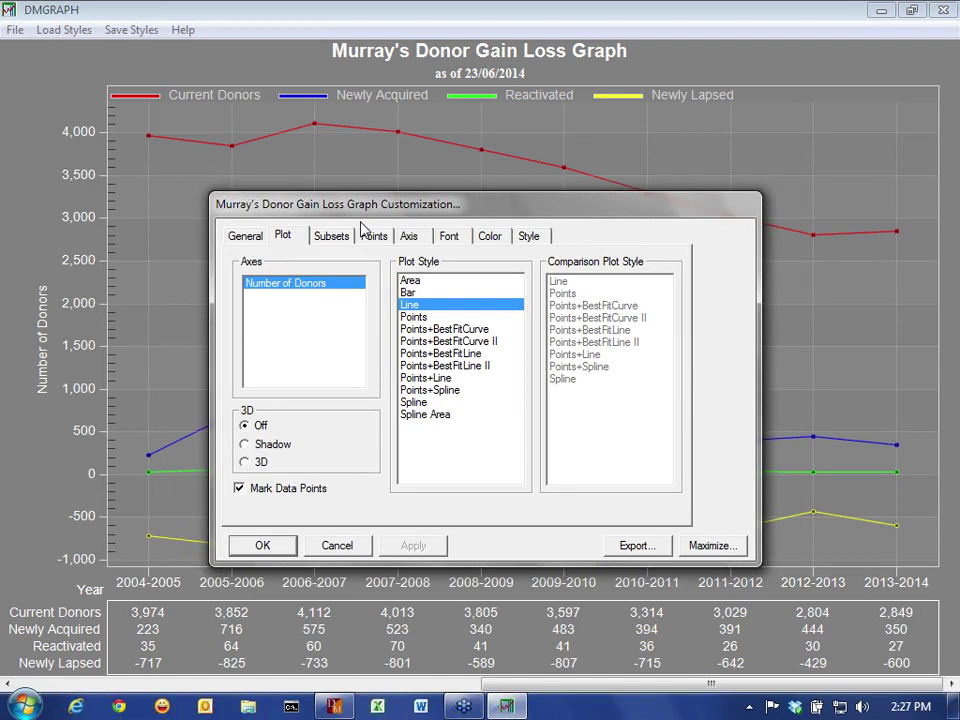
left_click_drag(365, 229, 487, 160)
left_click(550, 335)
left_click(536, 503)
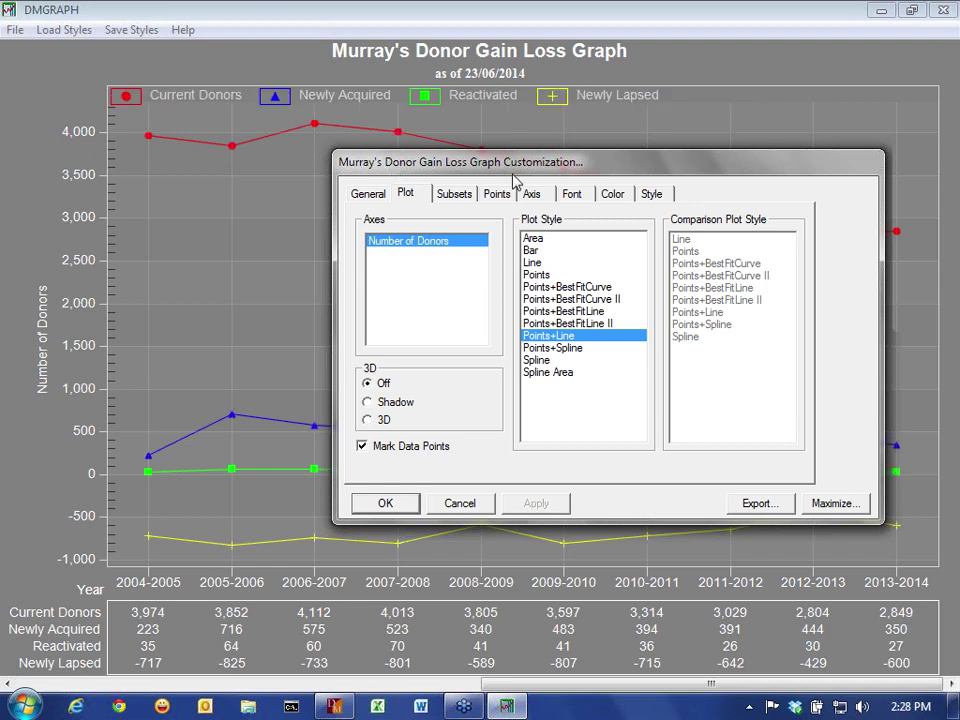
Set the plot style for Number of Donors to Points+Spline and close the customization settings.
mouse_move(514, 178)
left_mouse_down()
mouse_move(574, 463)
mouse_move(540, 665)
mouse_move(515, 183)
mouse_move(525, 114)
left_mouse_up()
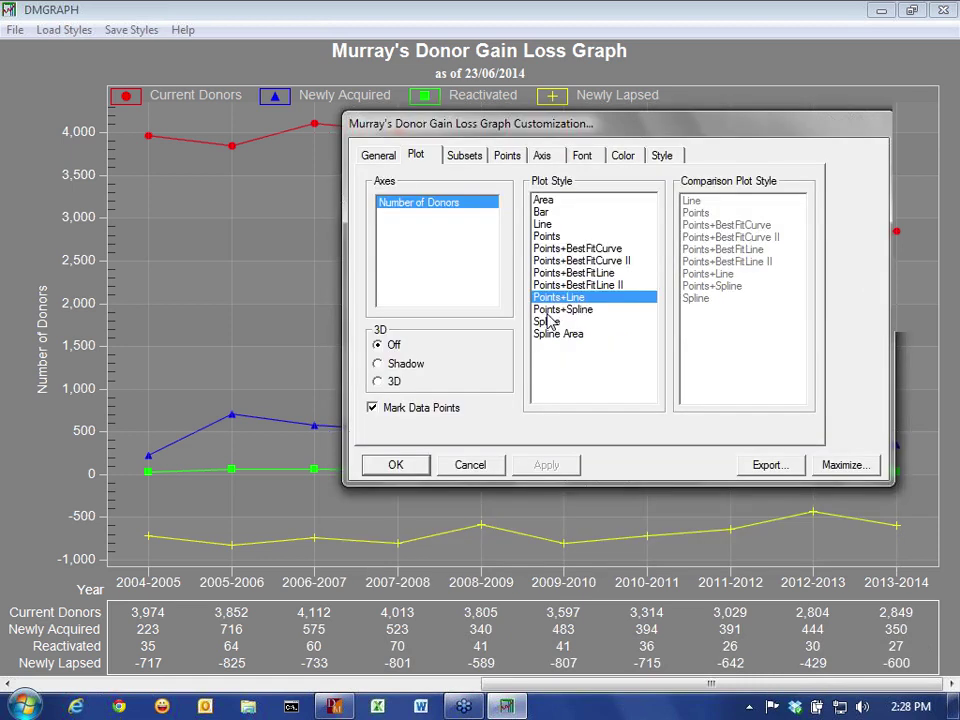
left_click(553, 313)
left_click(420, 468)
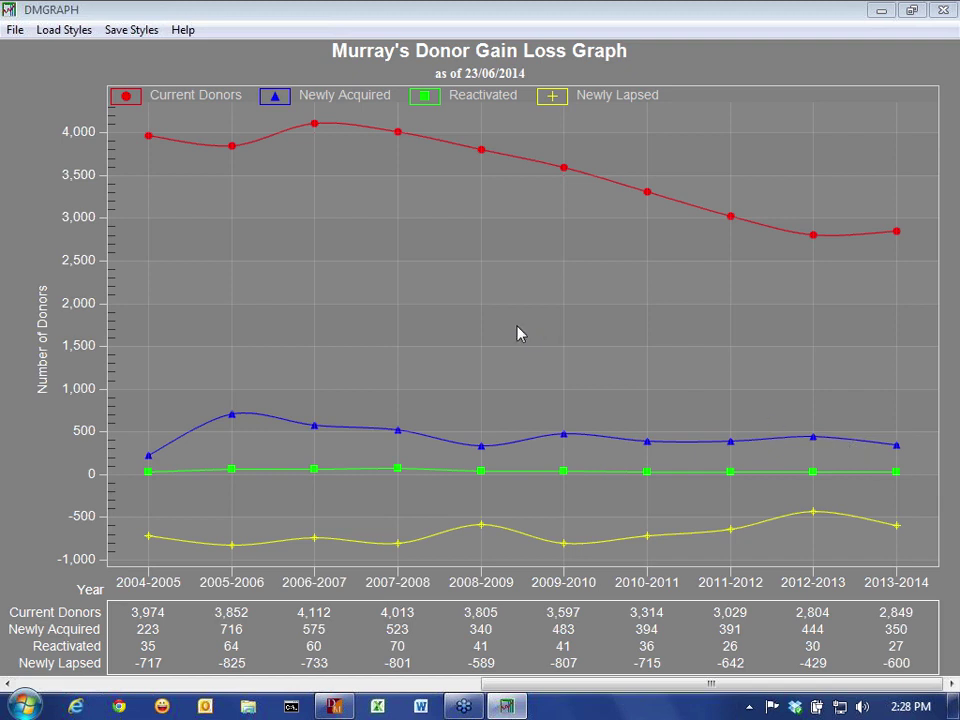
Remove the Reactivated subset from the graph in the customization settings.
double_click(366, 303)
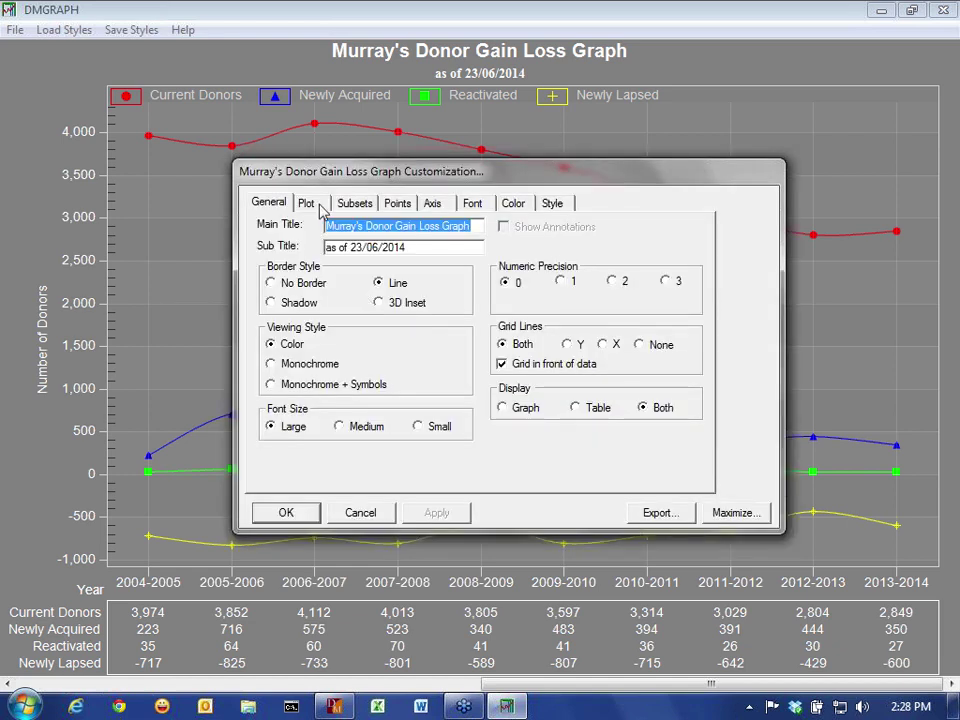
left_click(307, 203)
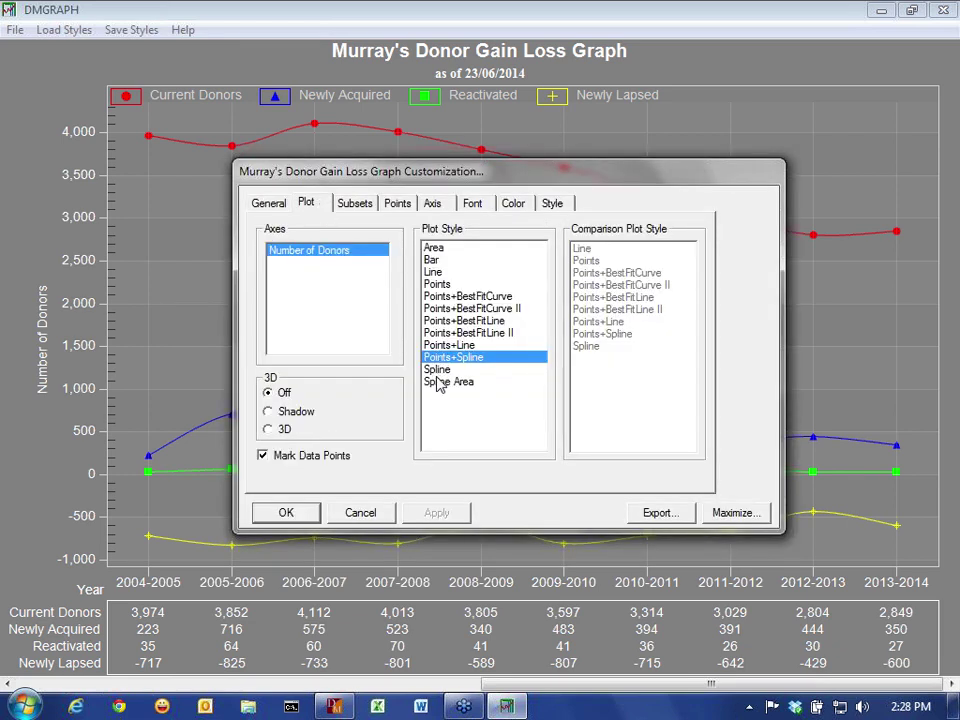
left_click(360, 204)
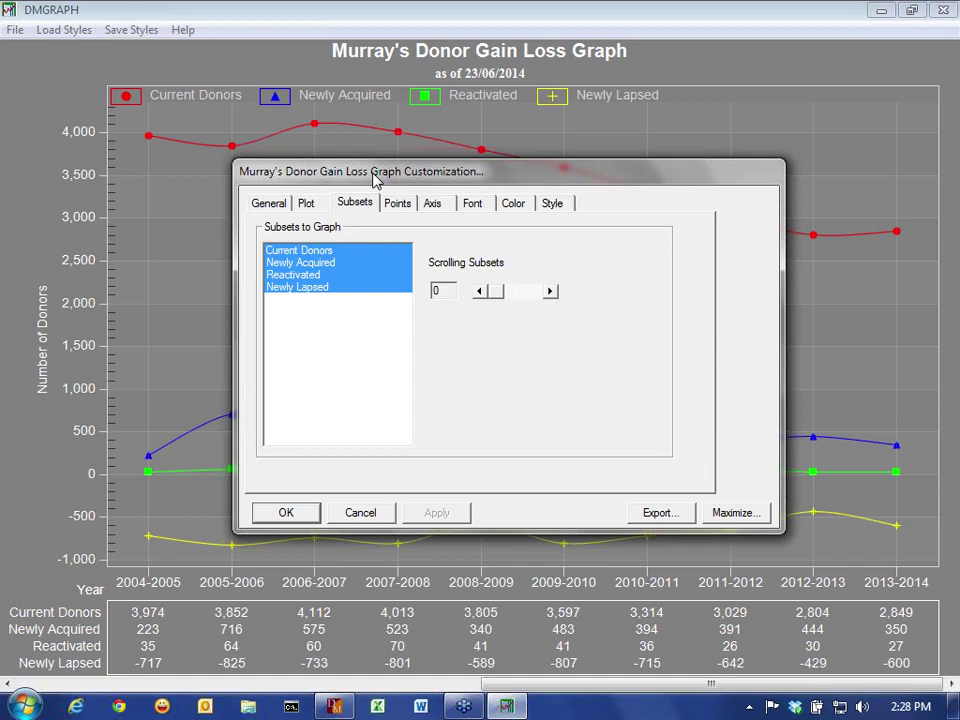
left_click_drag(375, 176, 624, 144)
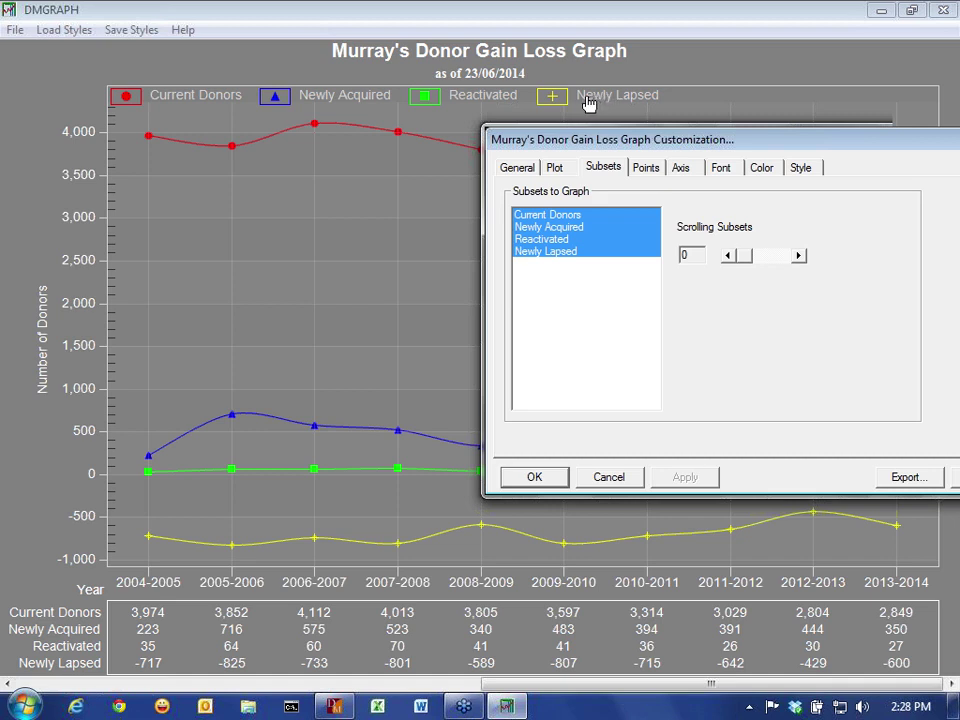
left_click(560, 240)
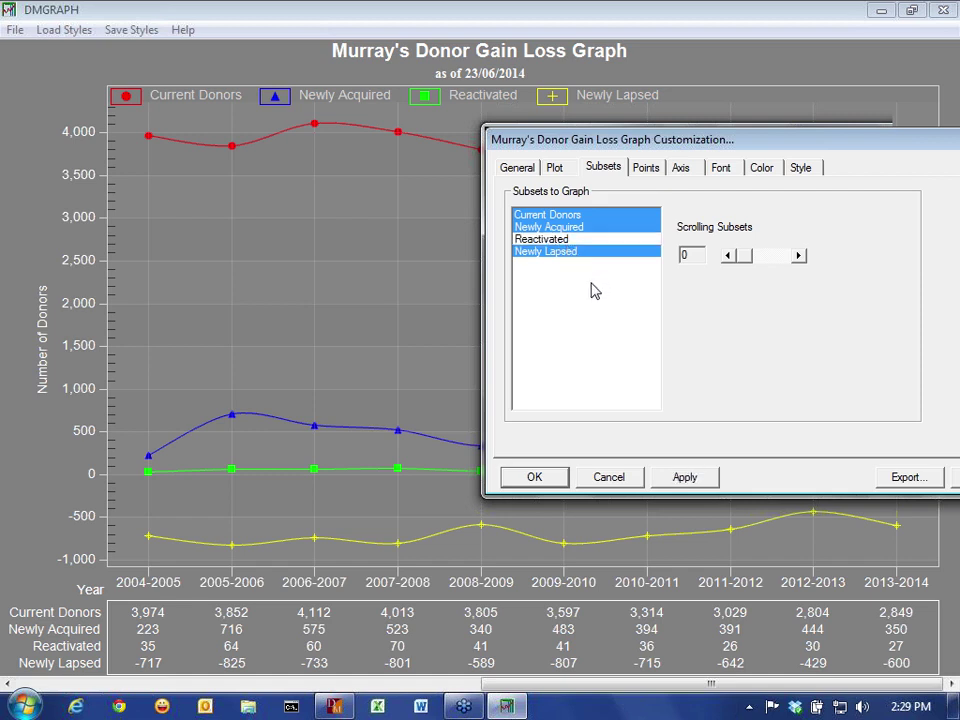
left_click(684, 478)
Remove the Newly Lapsed and Newly Acquired subsets from the graph in turn, and restore all four subsets.
left_click(568, 254)
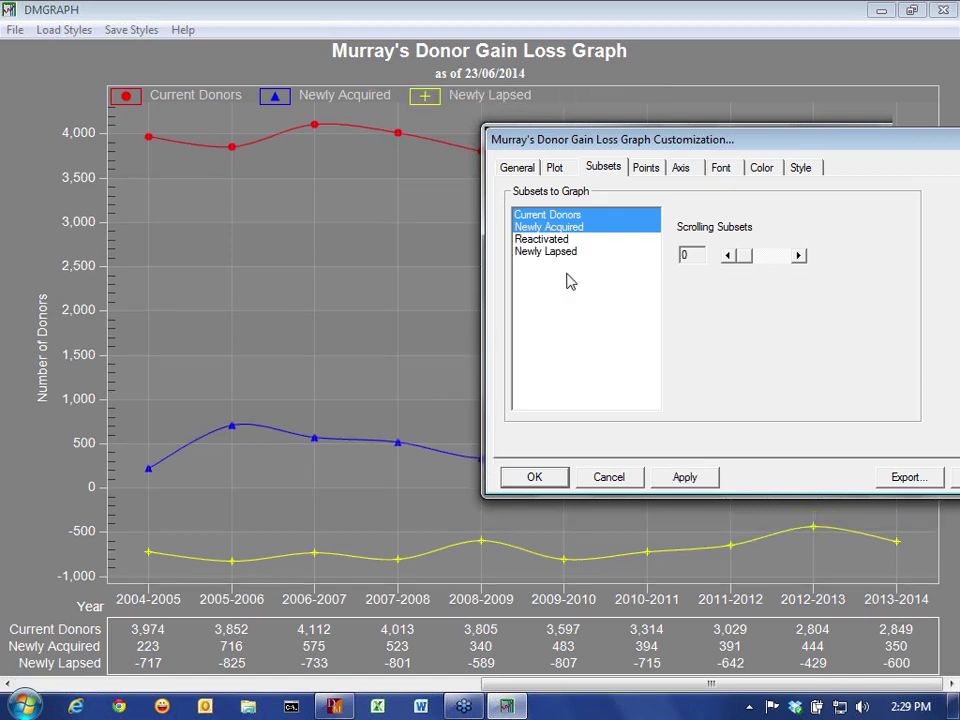
left_click(686, 478)
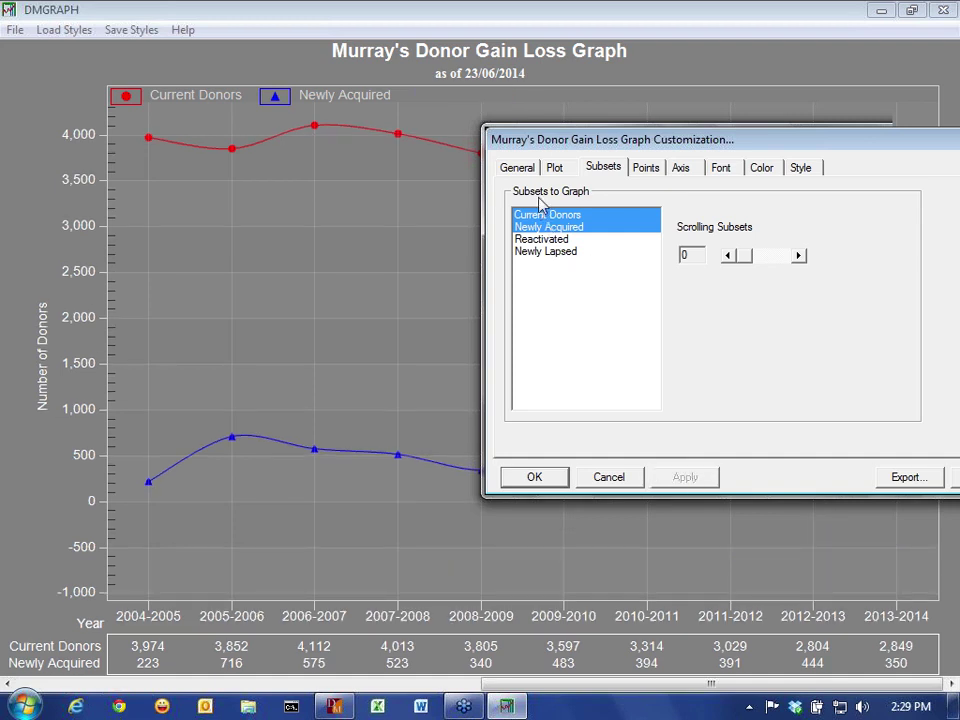
left_click(555, 226)
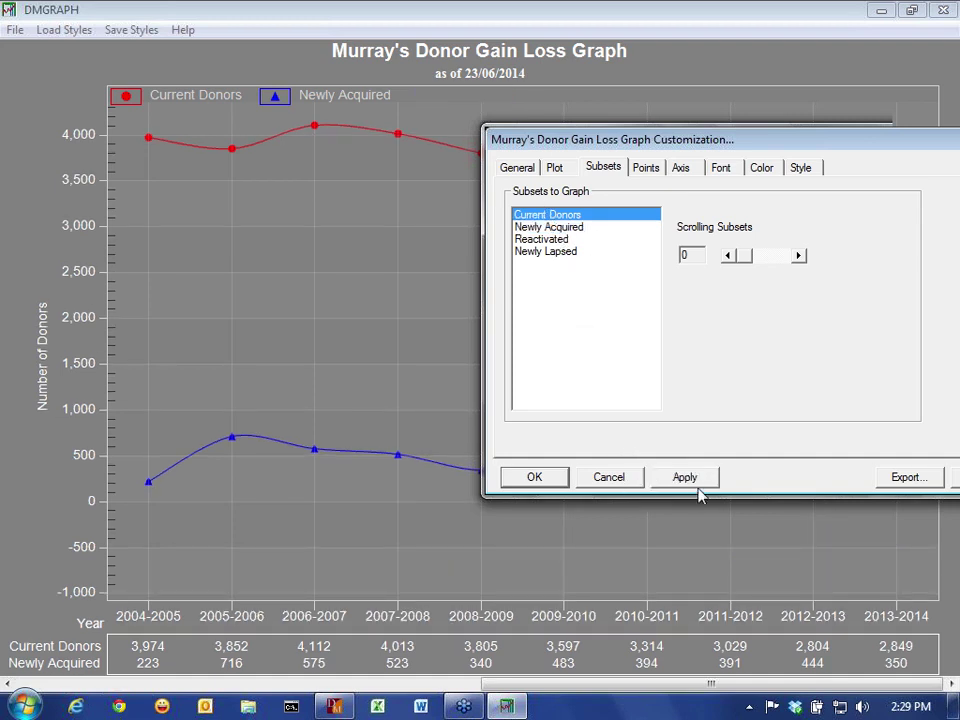
left_click(699, 481)
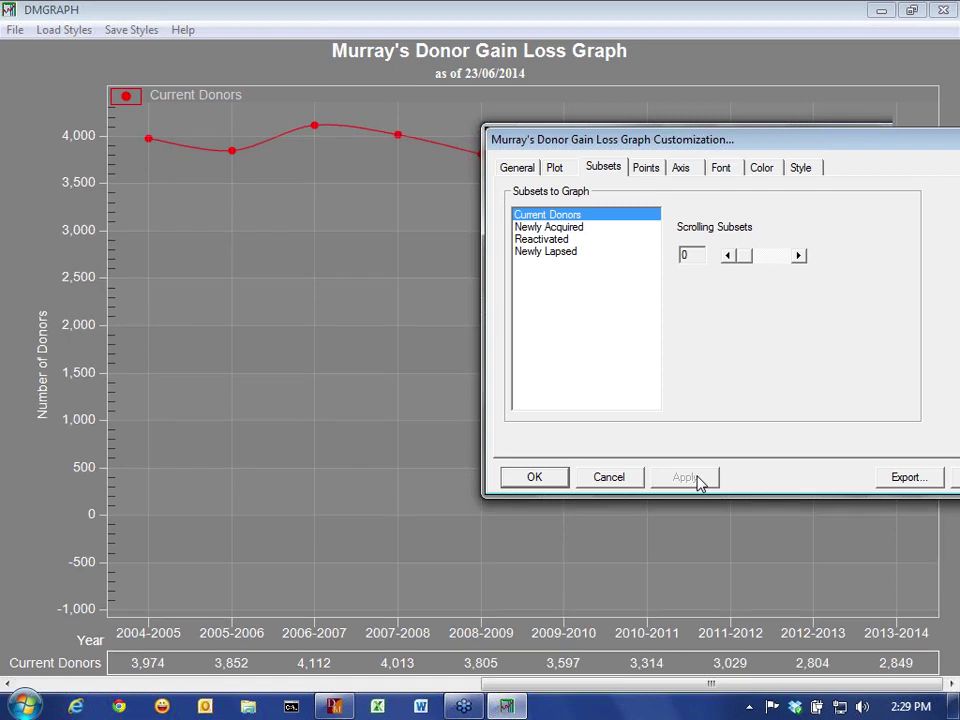
left_click(548, 252, "shift")
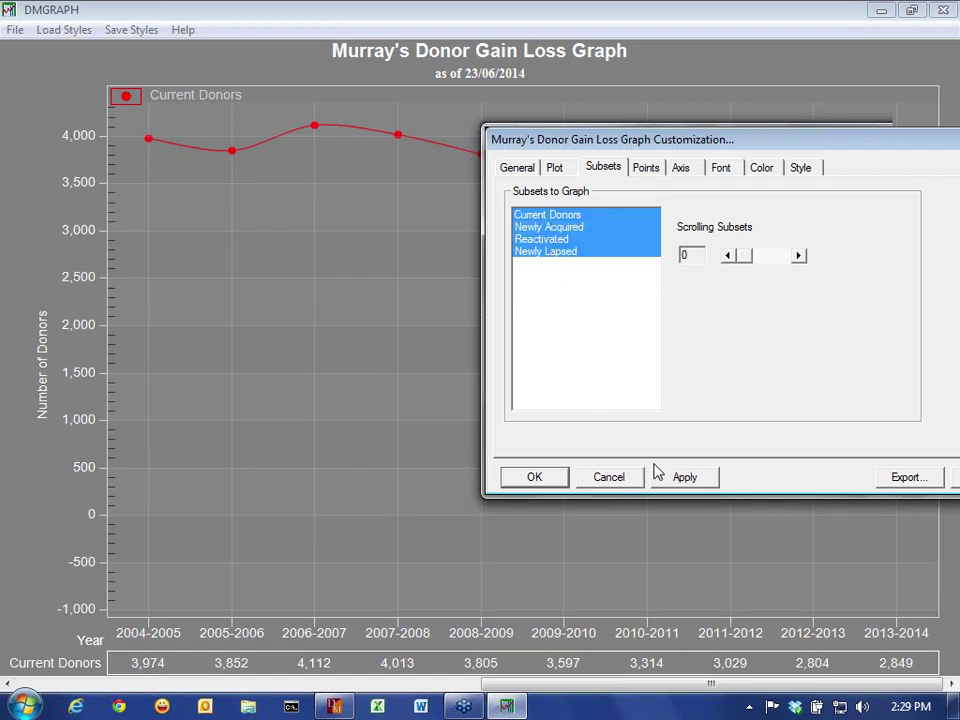
left_click(690, 481)
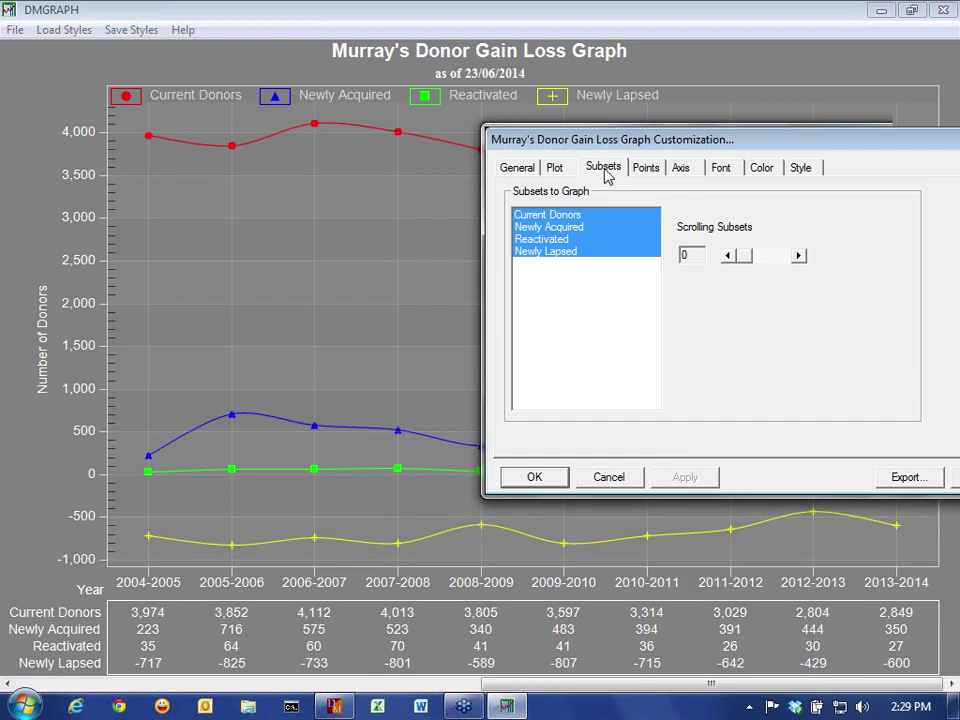
Set the number of sequential points to graph to 20 and close the customization settings.
left_click(648, 168)
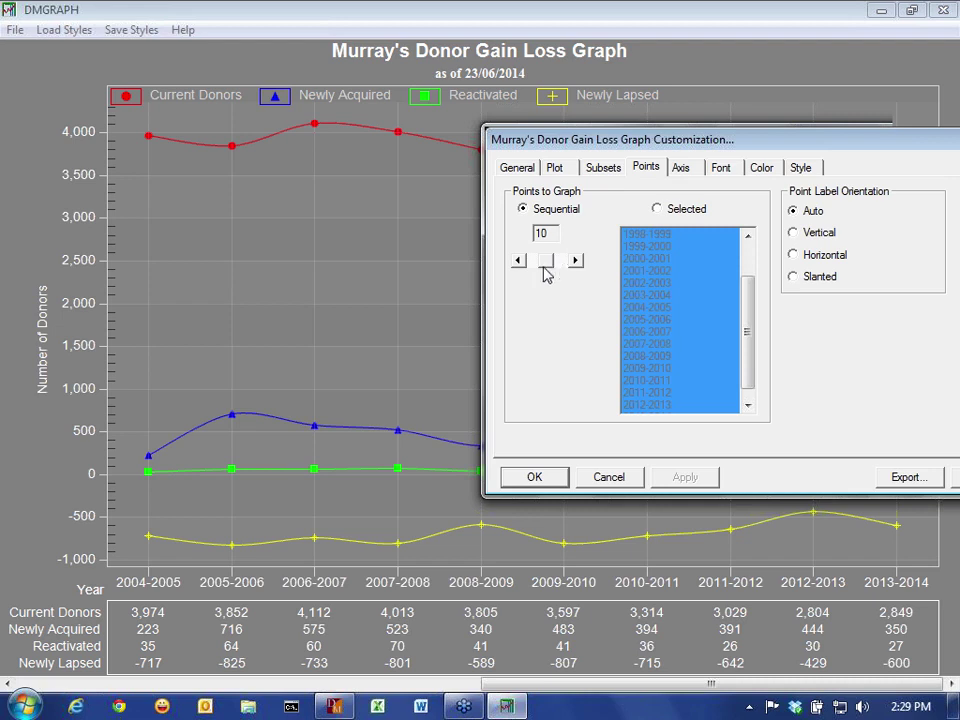
left_click_drag(545, 260, 564, 258)
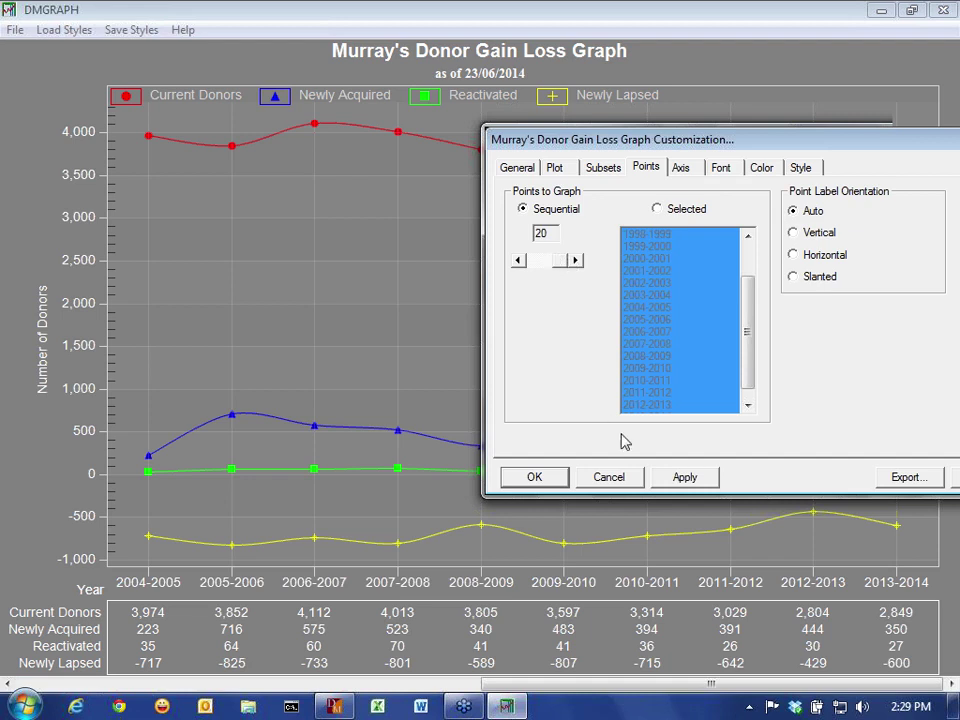
left_click(683, 477)
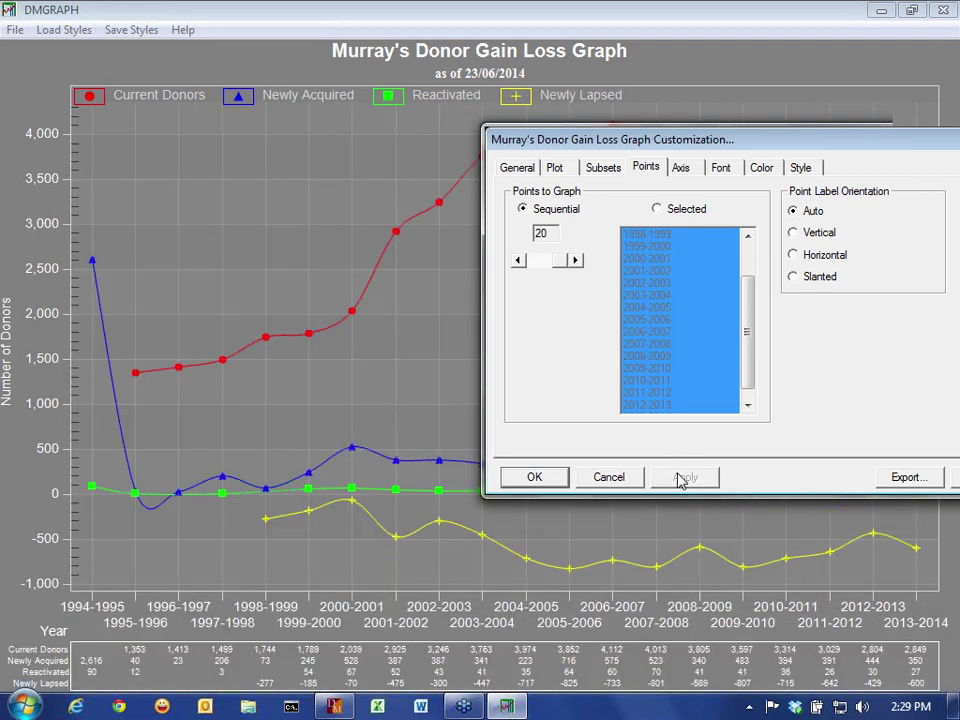
left_click(512, 476)
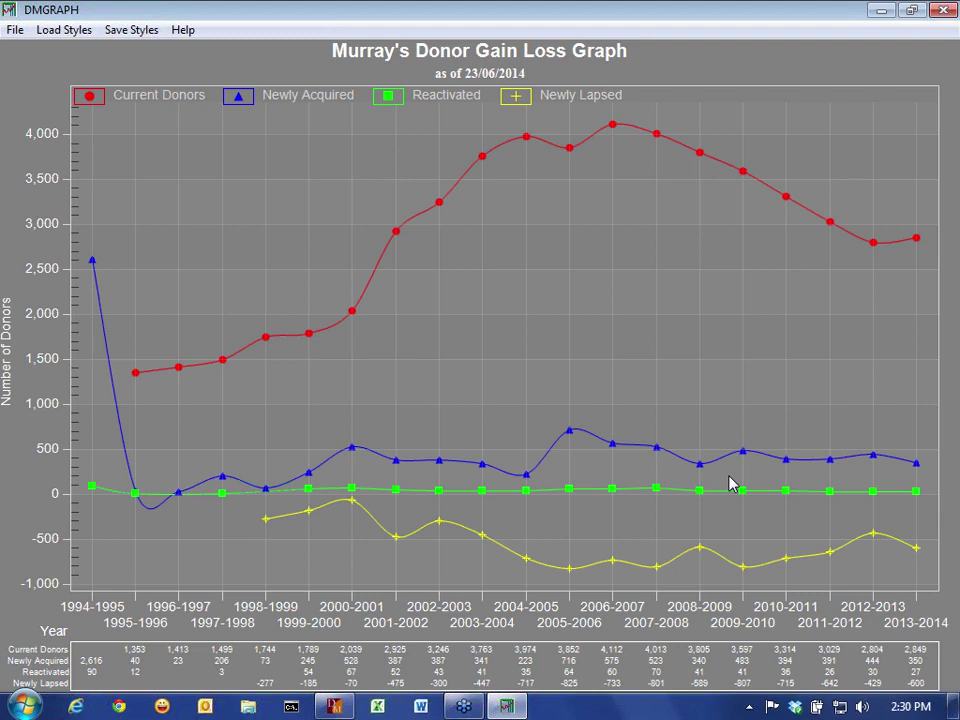
Reopen the points settings, set the number of sequential points to graph to 5, and close the customization settings.
double_click(240, 222)
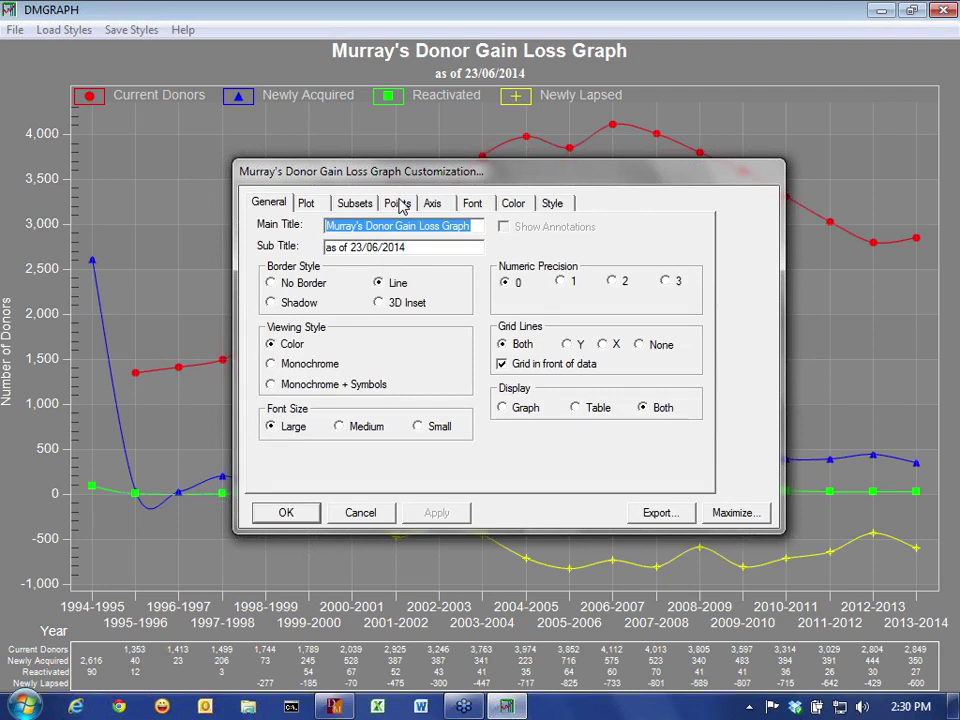
left_click(397, 203)
left_click(296, 298)
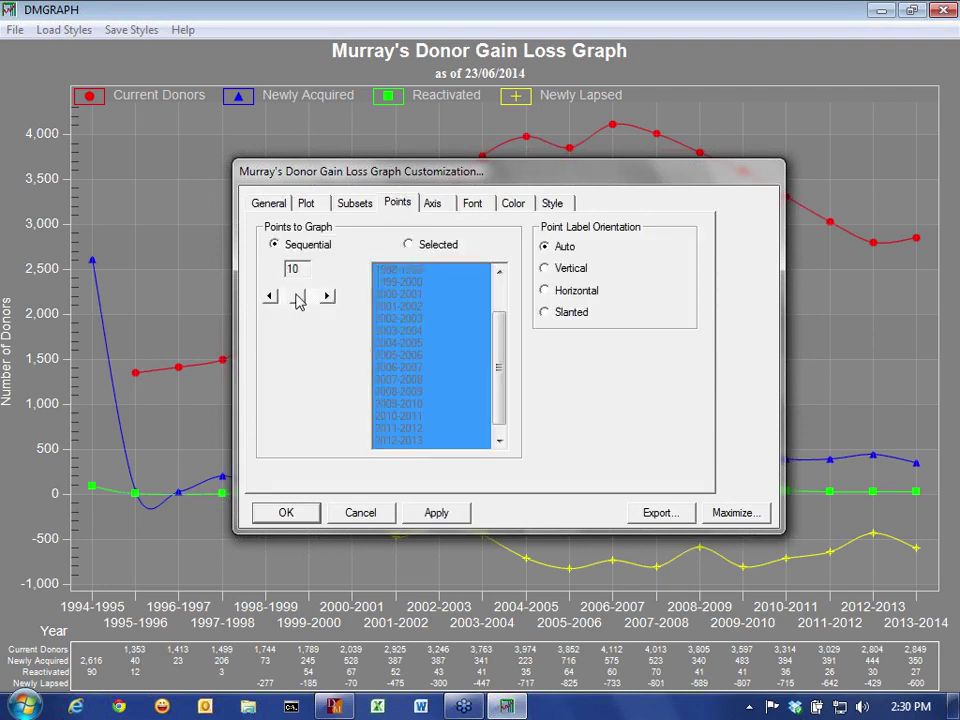
left_click(326, 297)
left_click(312, 298)
left_click_drag(312, 298, 291, 297)
left_click(293, 514)
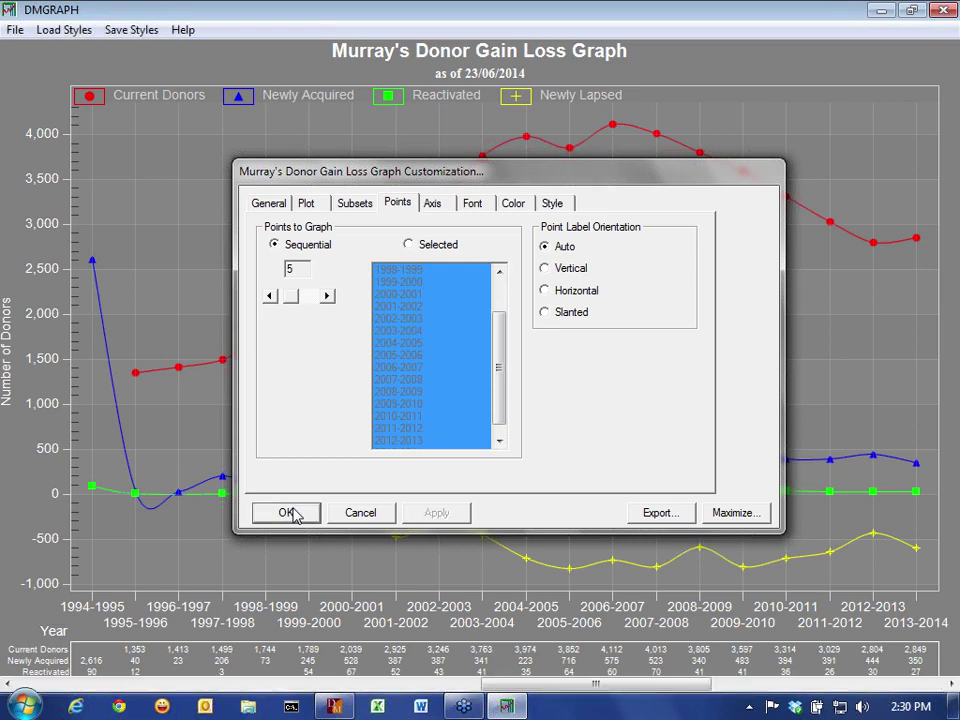
left_click(287, 513)
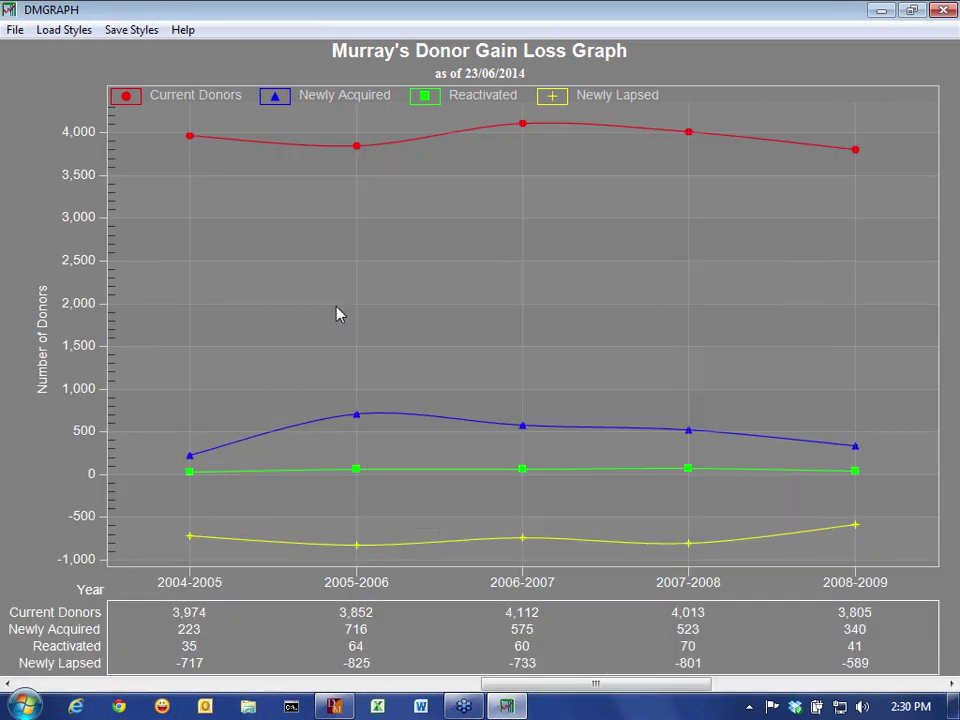
double_click(327, 272)
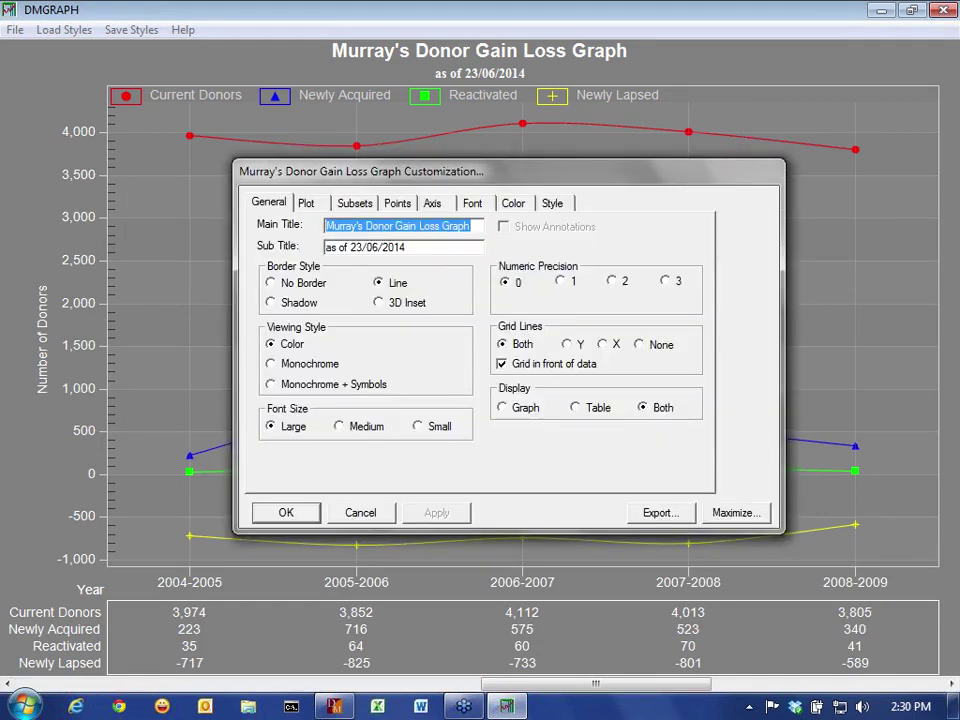
left_click(432, 204)
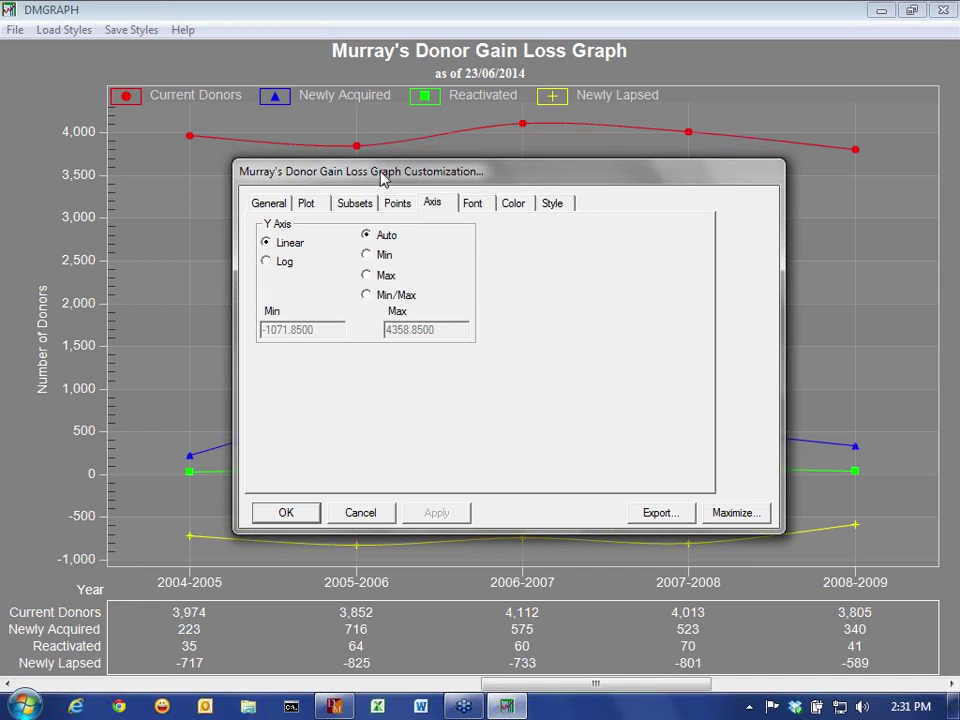
left_click_drag(380, 177, 572, 349)
key("Escape")
Browse the graph through its five-year windows, back to the years 1997-1998 through 2001-2002.
scroll(510, 330, "down", 3)
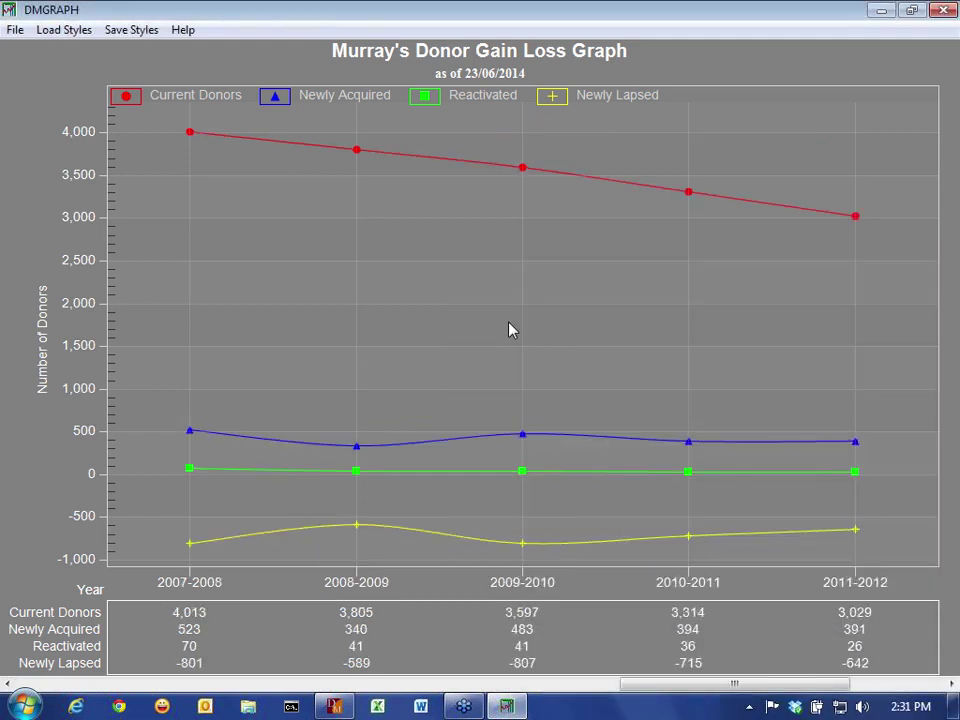
scroll(510, 330, "down", 2)
scroll(510, 332, "up", 3)
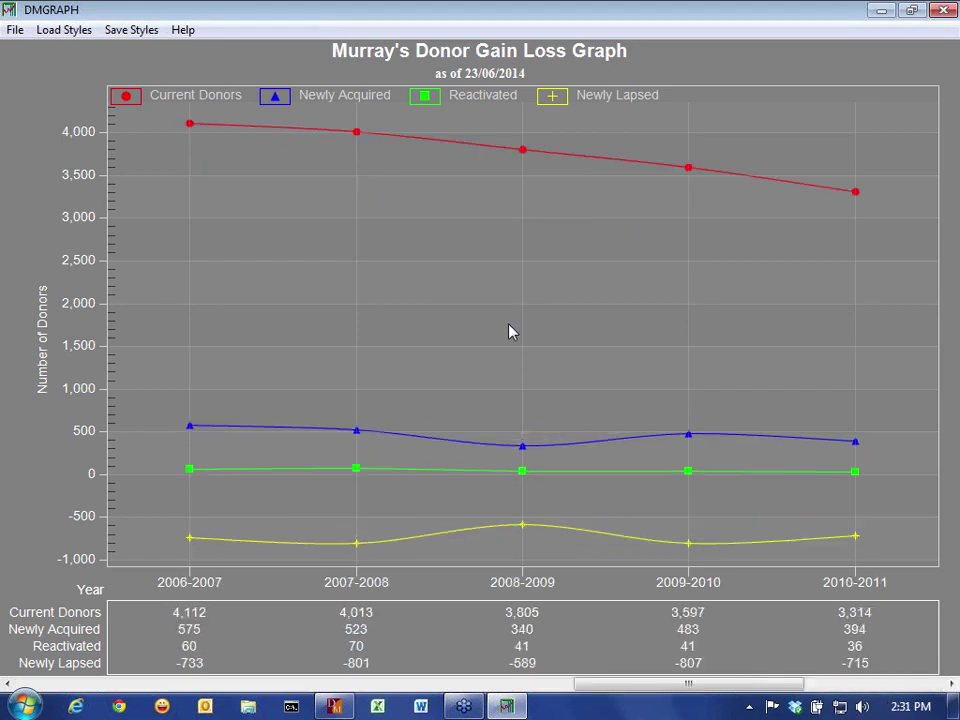
scroll(510, 332, "up", 3)
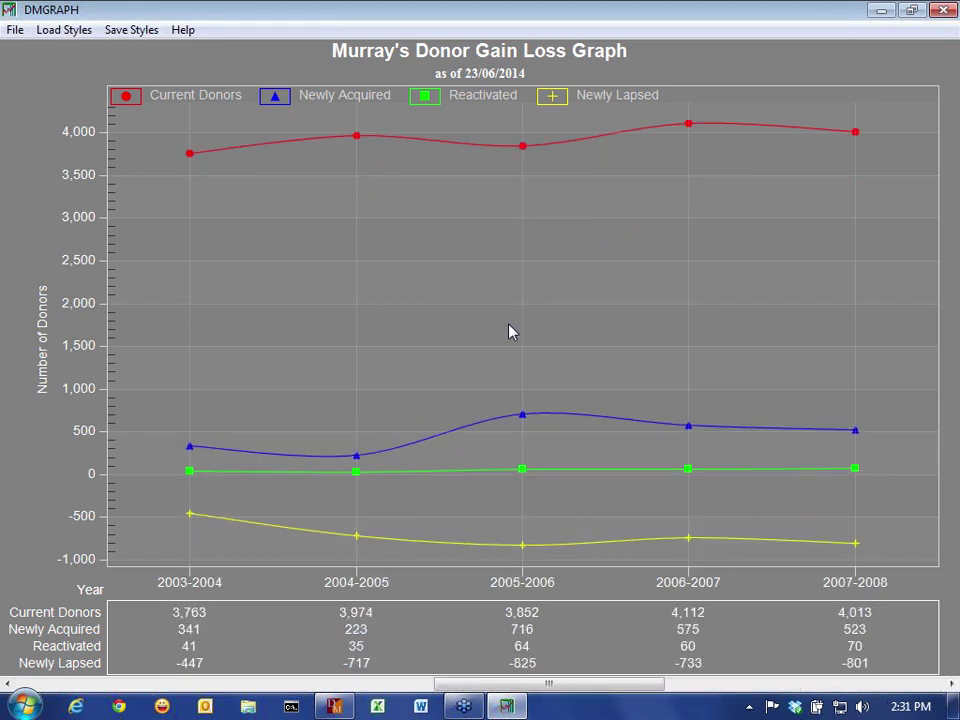
scroll(510, 332, "up", 6)
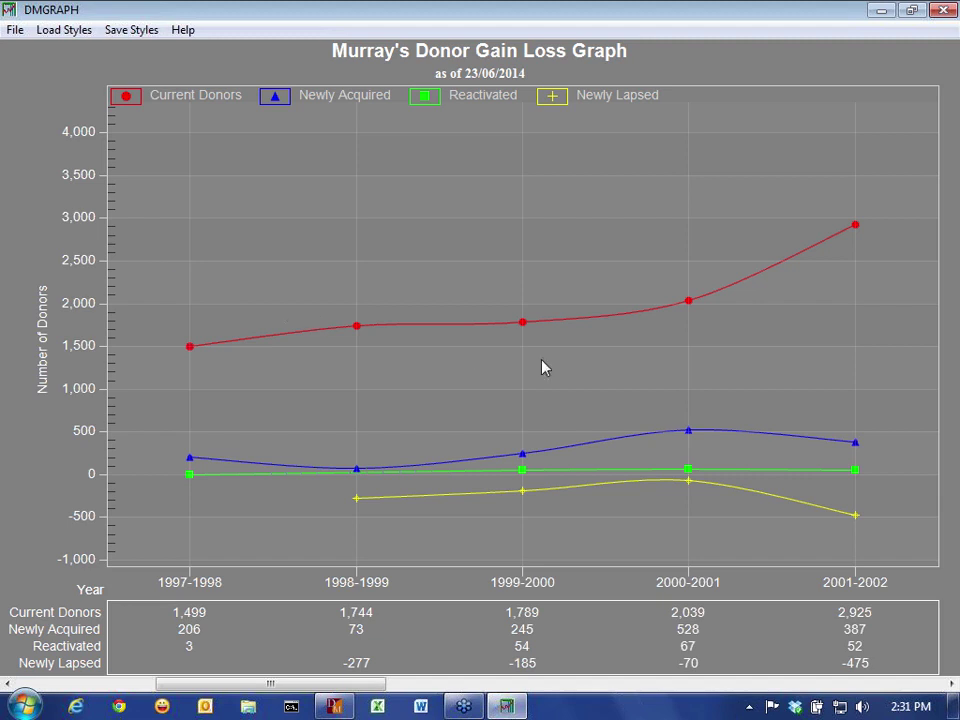
Review the graph's Y axis settings and its font settings for titles, labels and table data.
double_click(449, 268)
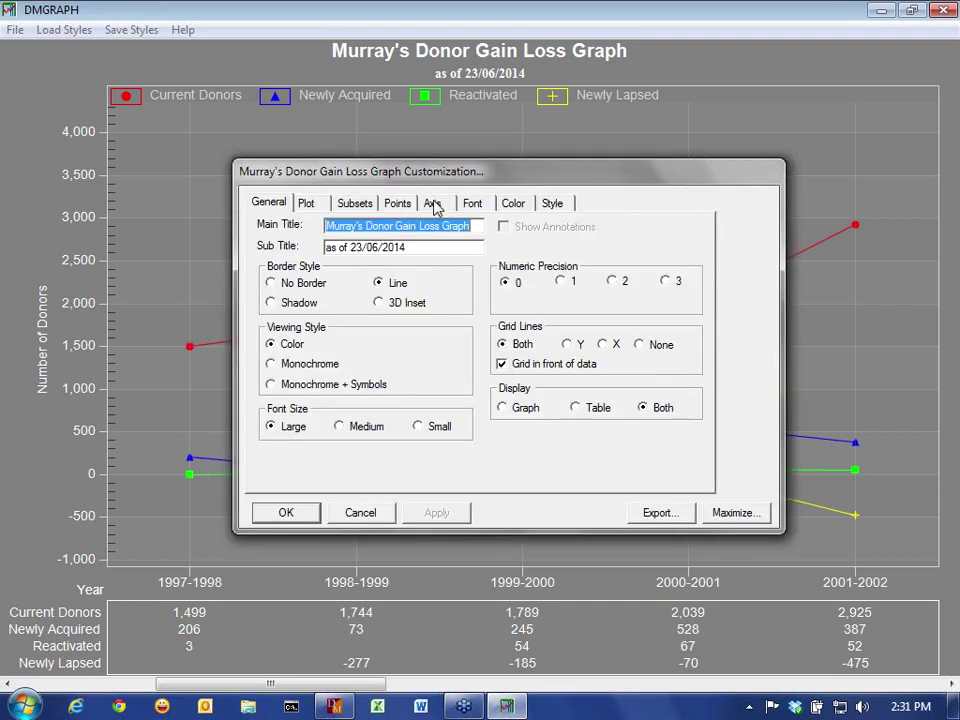
left_click(434, 205)
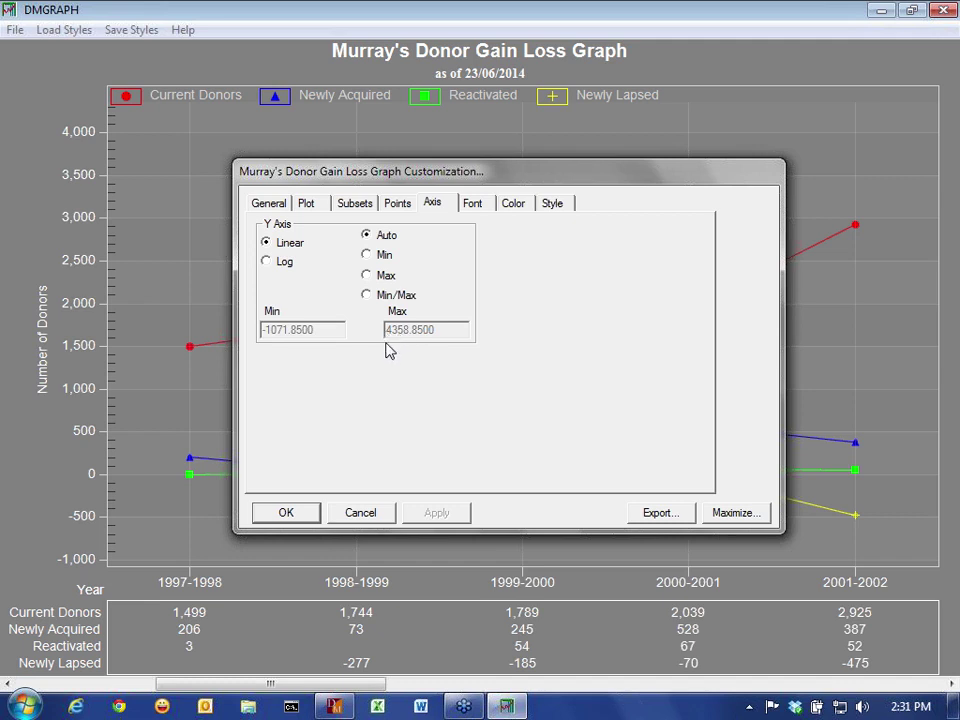
left_click(481, 207)
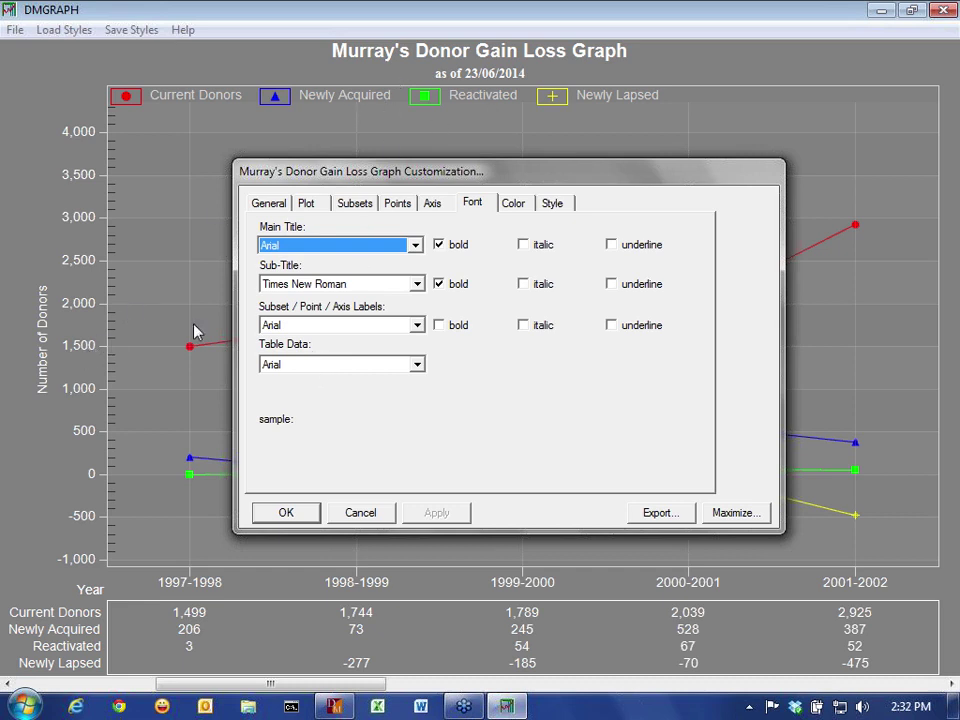
Try yellow as the graph's Desk Foreground color and restore it to white.
left_click(513, 204)
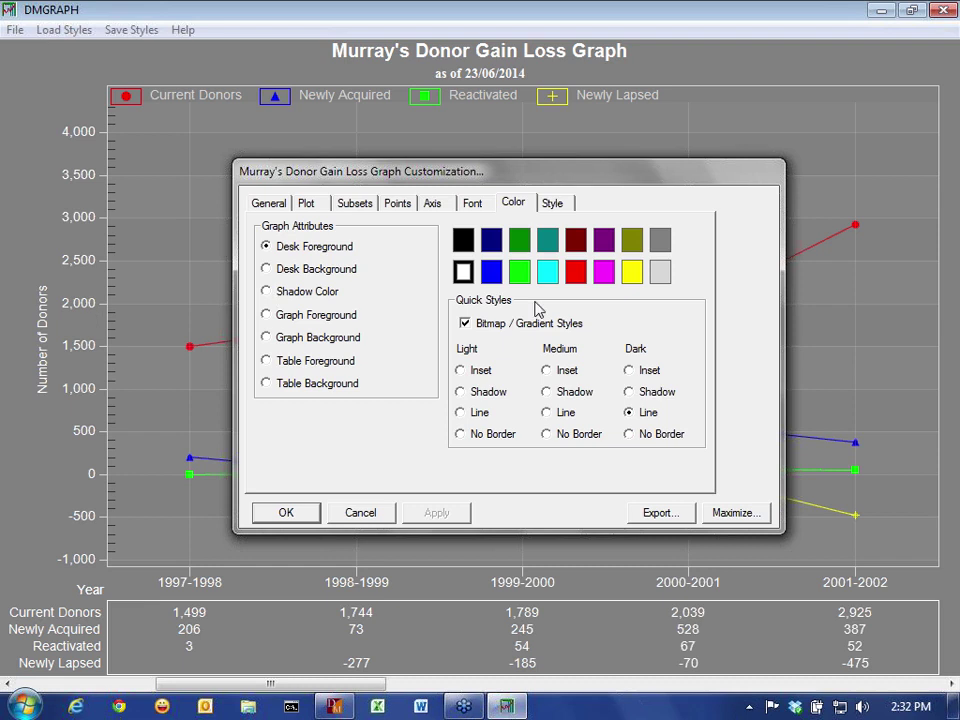
left_click(633, 274)
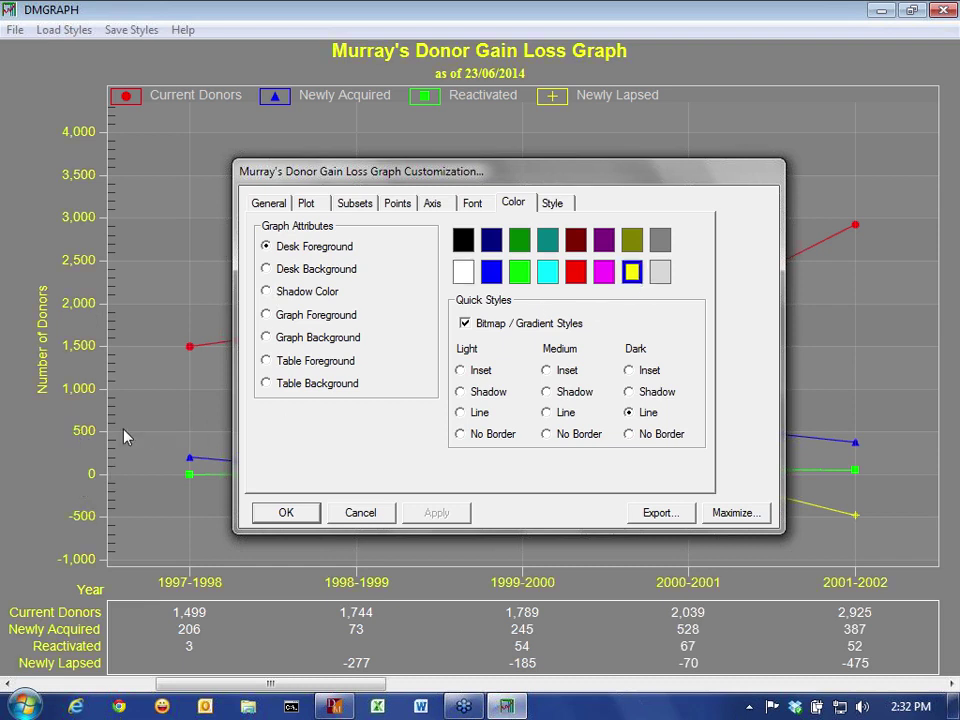
left_click(466, 276)
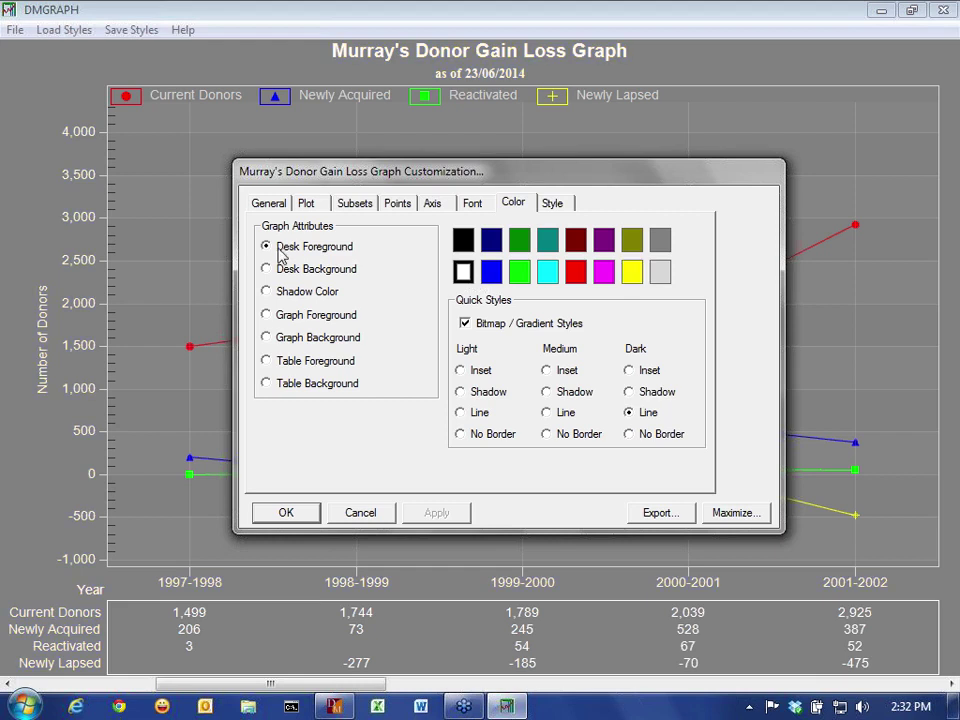
Try bright green and blue as the graph's Desk Background color, and set it to white.
left_click(300, 276)
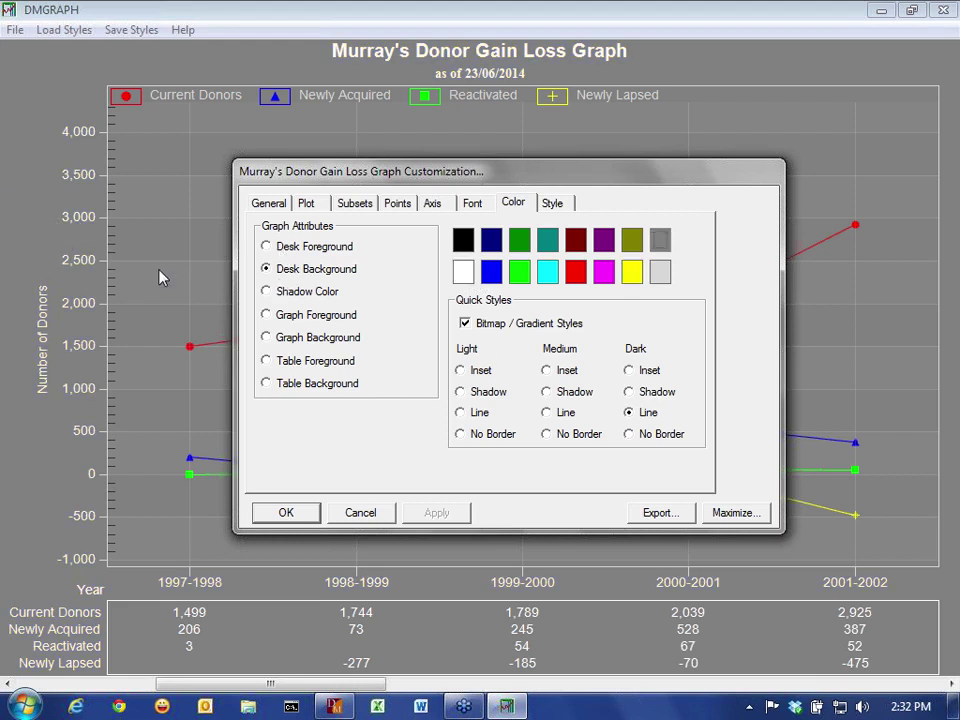
left_click(519, 272)
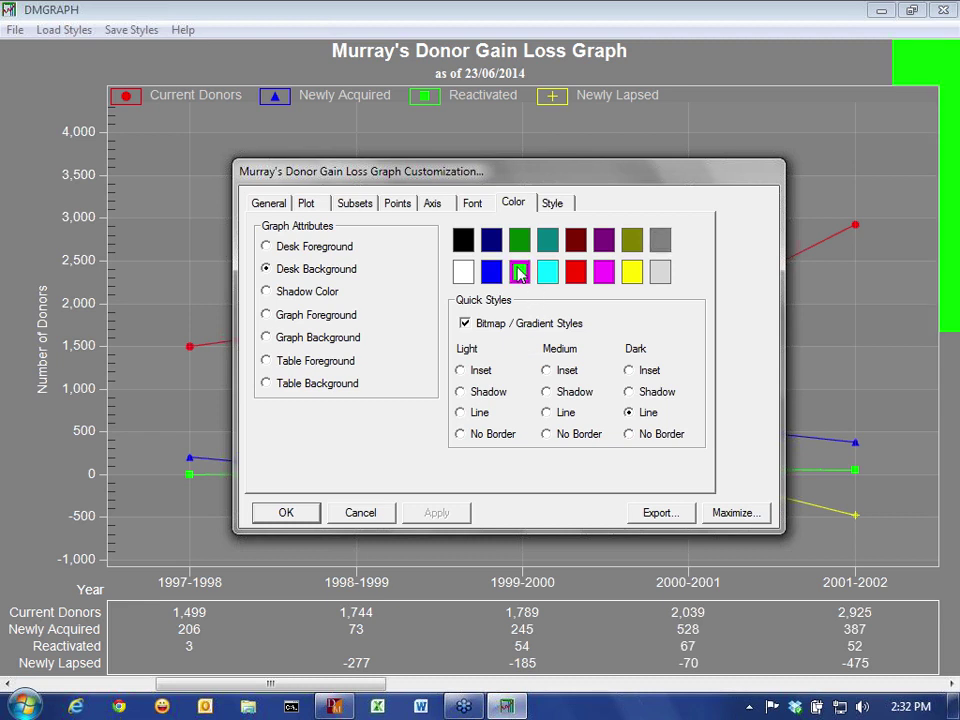
left_click(491, 272)
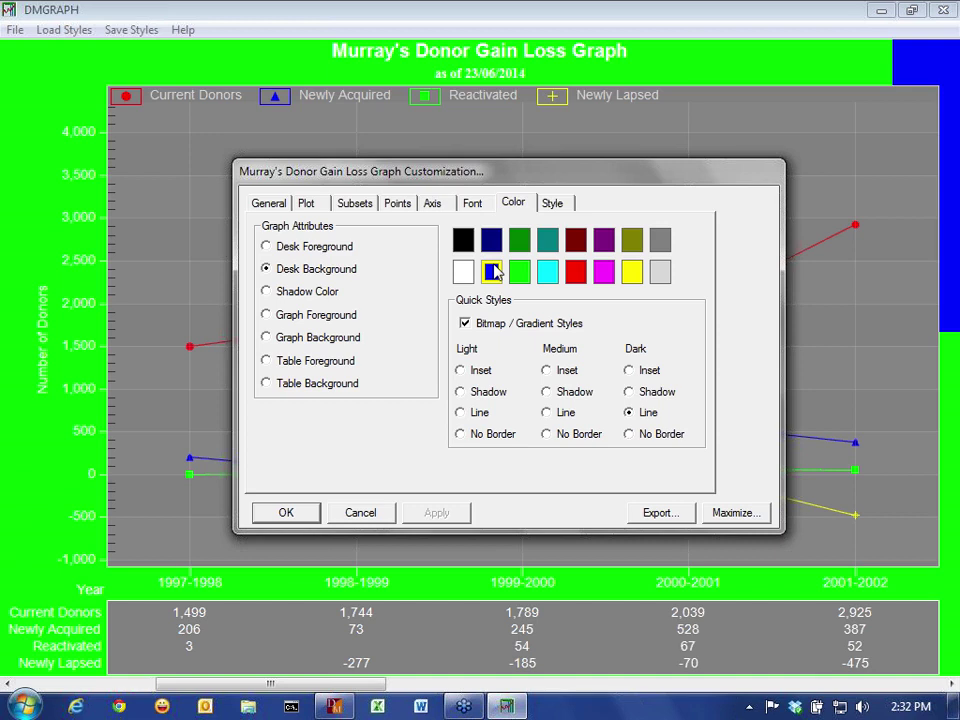
left_click(465, 272)
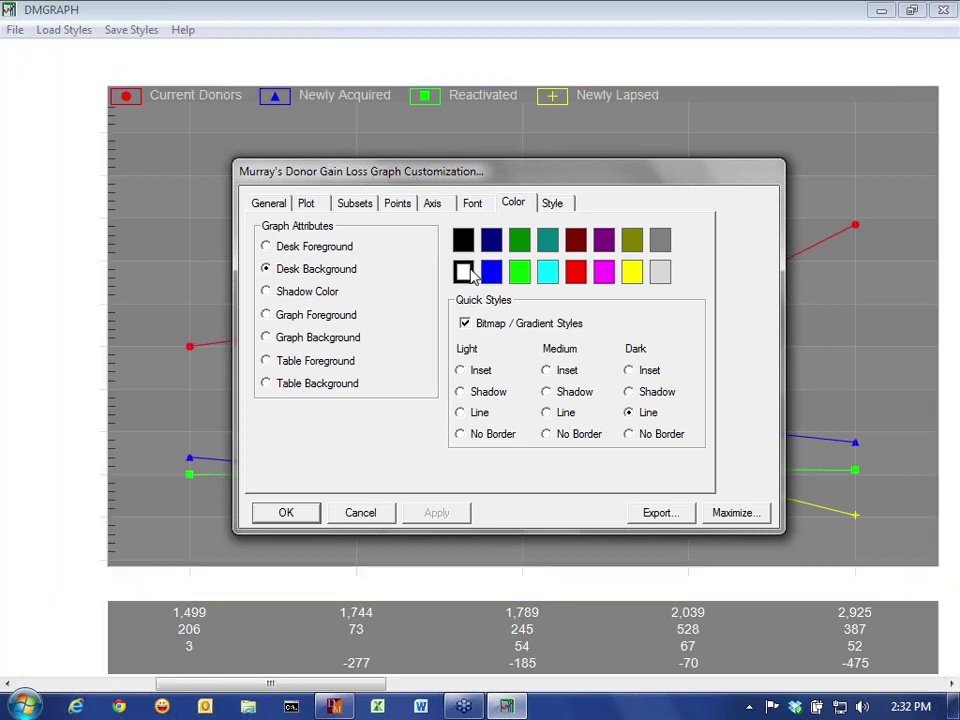
Set the graph's Desk Foreground color to black.
left_click(350, 248)
left_click(464, 243)
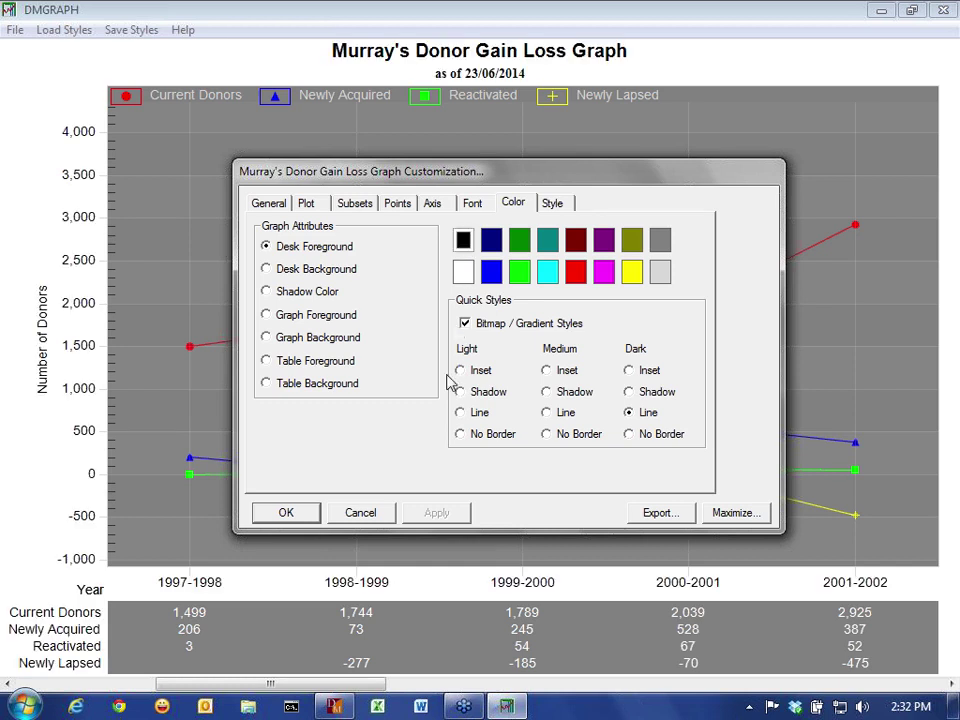
Try bright green, cyan and magenta as the Graph Foreground color, and set the Graph Background to white.
left_click(287, 317)
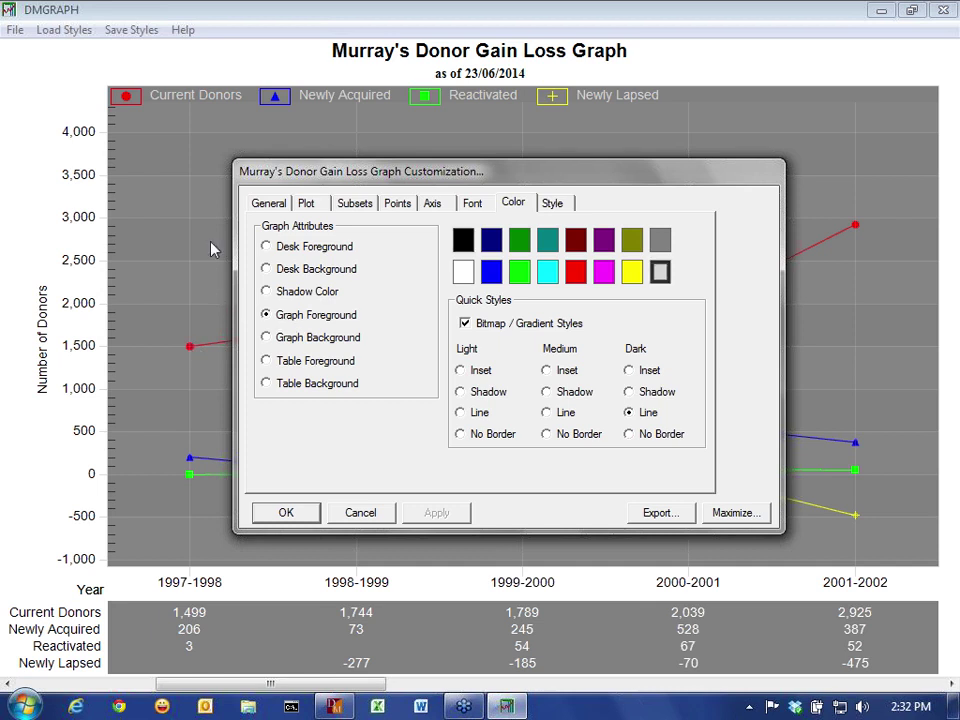
left_click(519, 274)
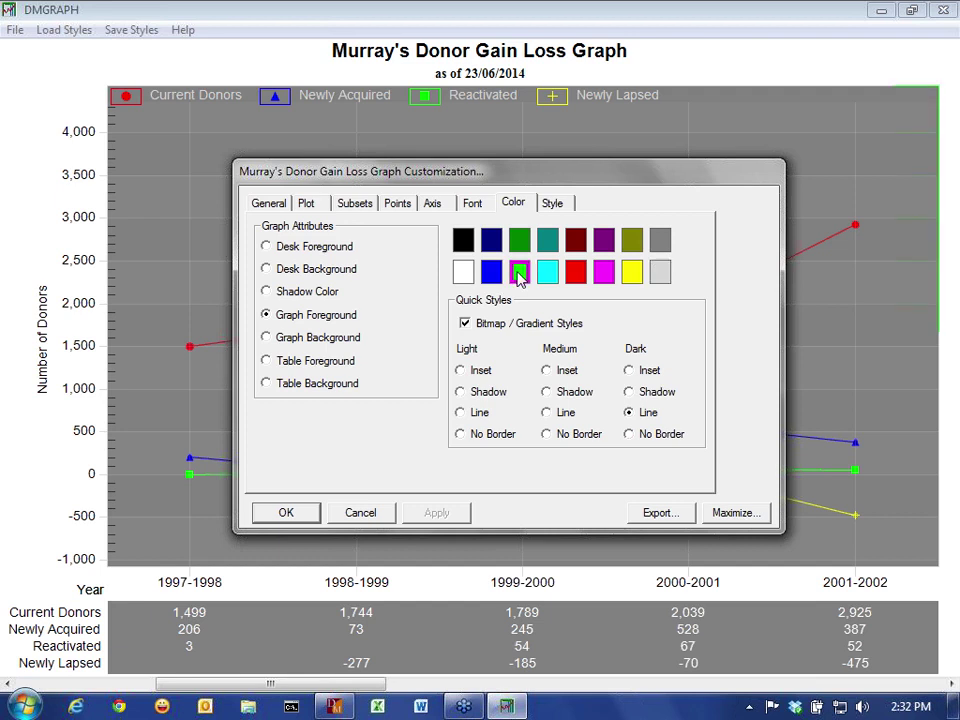
left_click(548, 276)
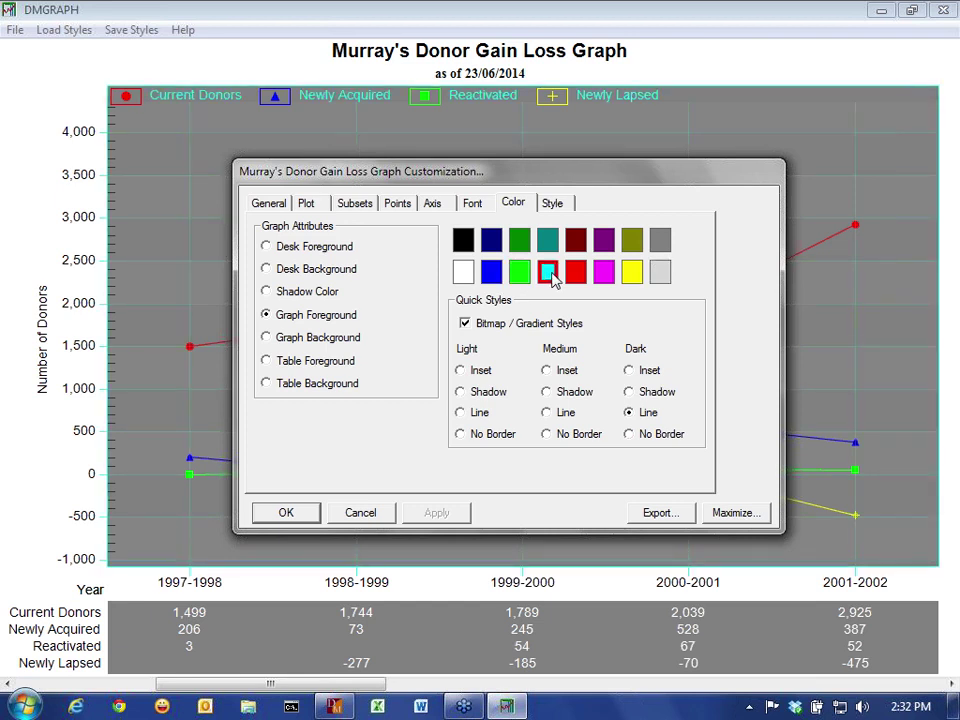
left_click(604, 272)
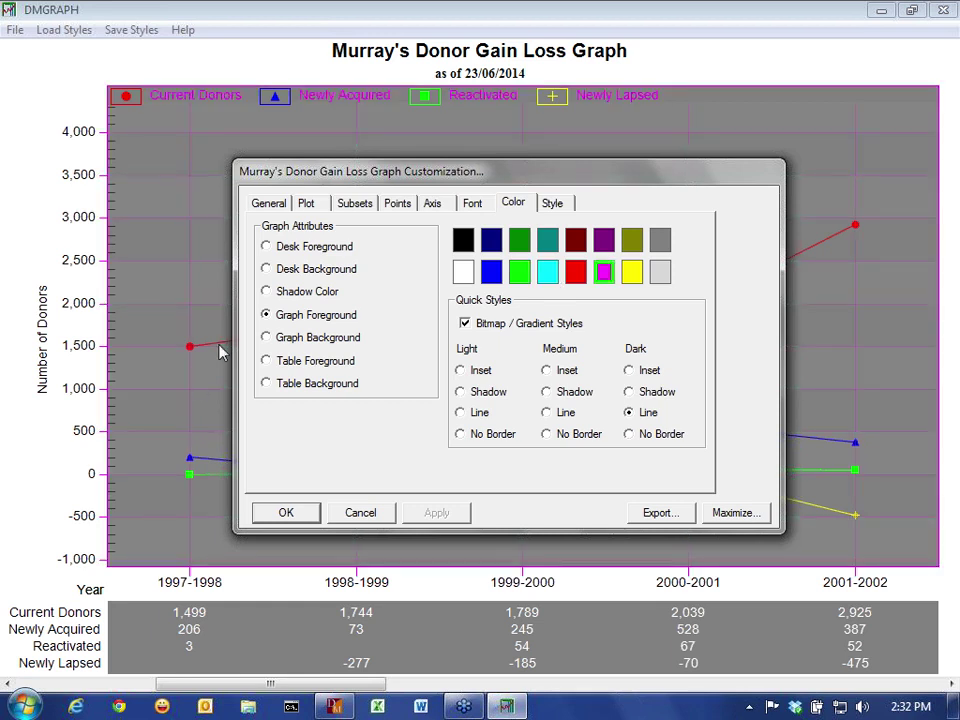
left_click(291, 338)
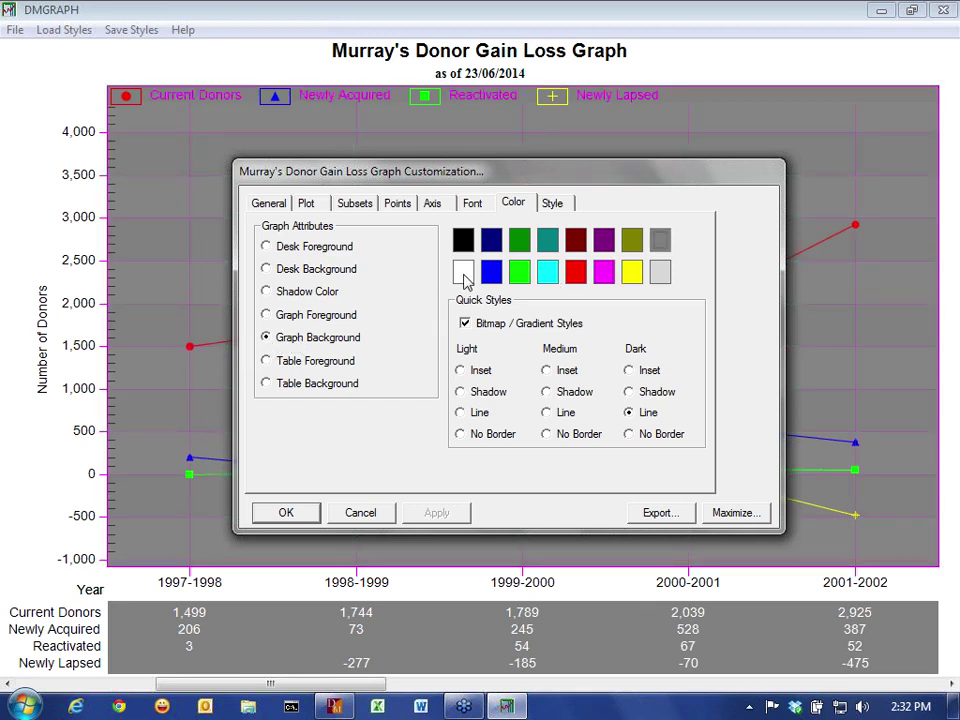
left_click(462, 274)
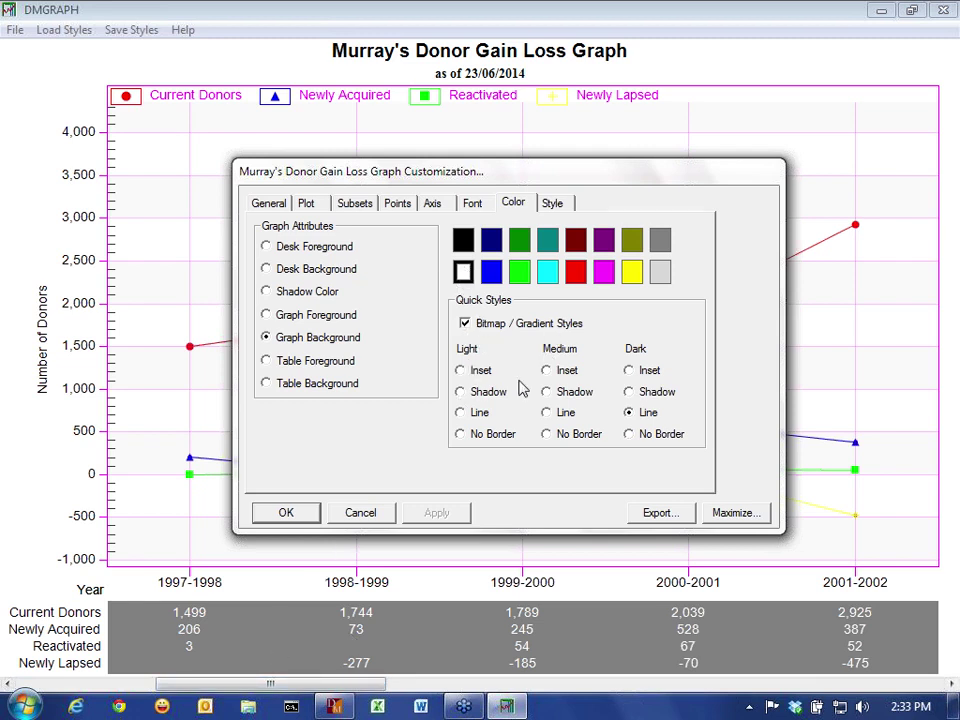
Try the Light Inset, Light Shadow, Light No Border, Medium Shadow and Medium No Border quick styles on the graph.
left_click(460, 371)
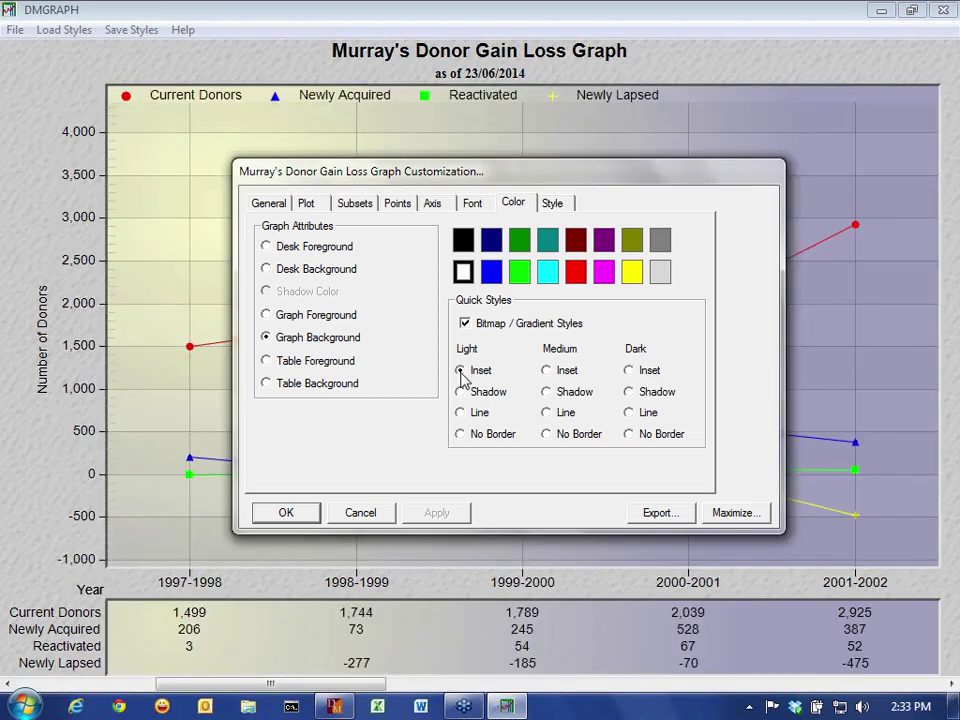
left_click_drag(474, 175, 791, 152)
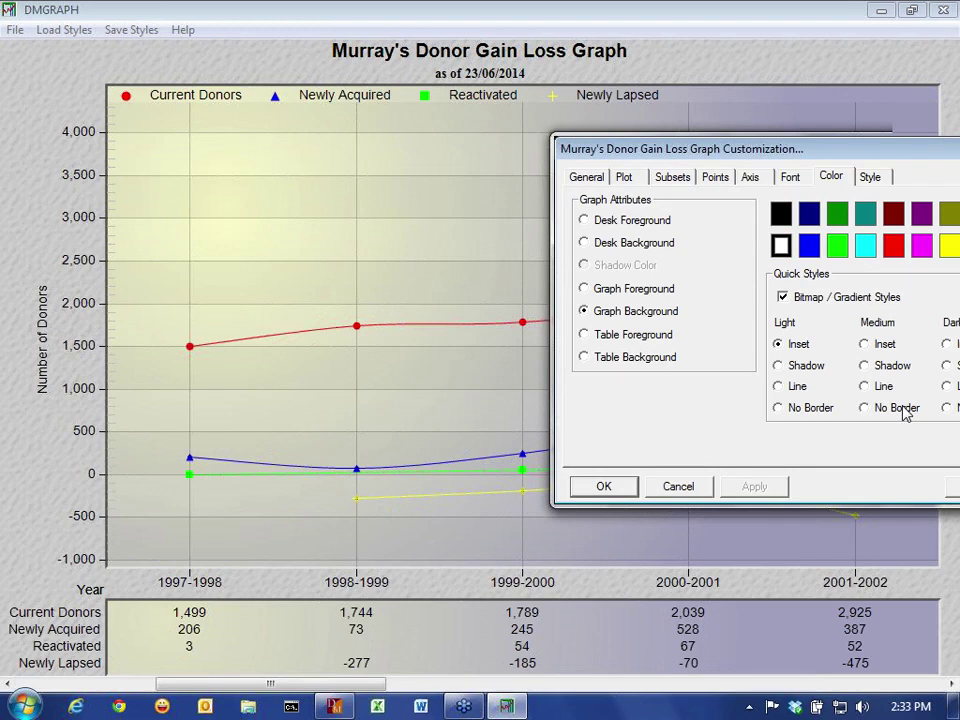
left_click(786, 366)
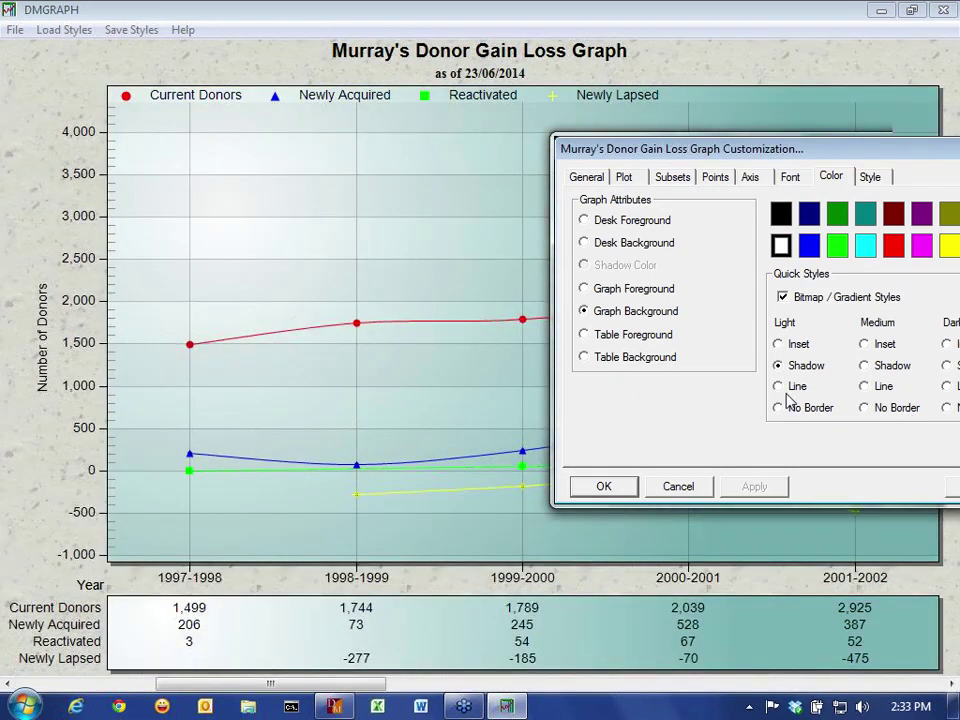
left_click(790, 405)
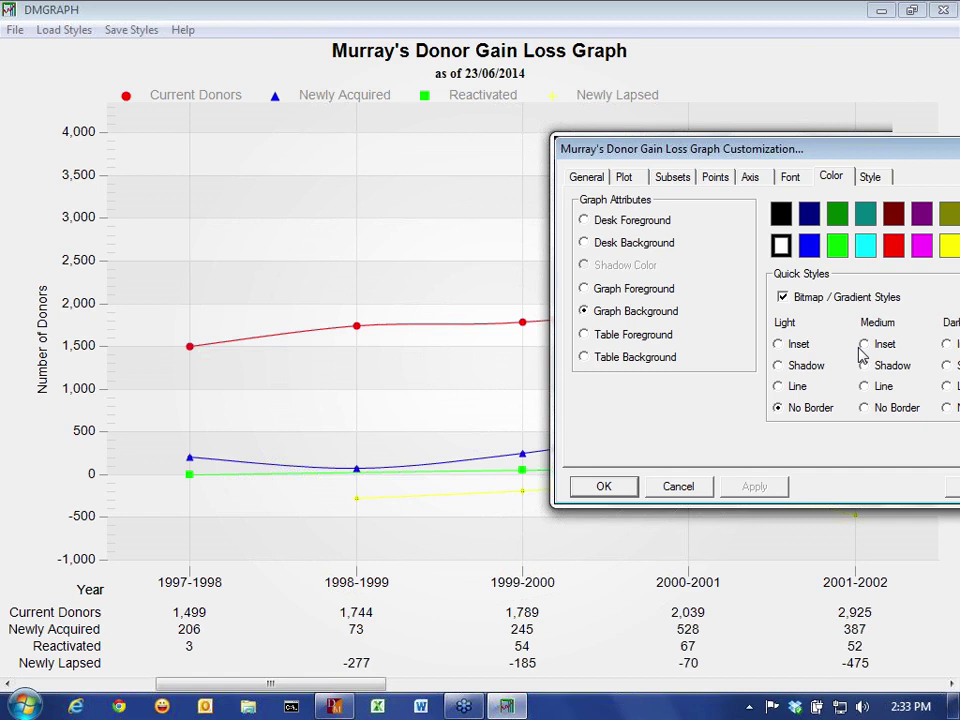
left_click(863, 365)
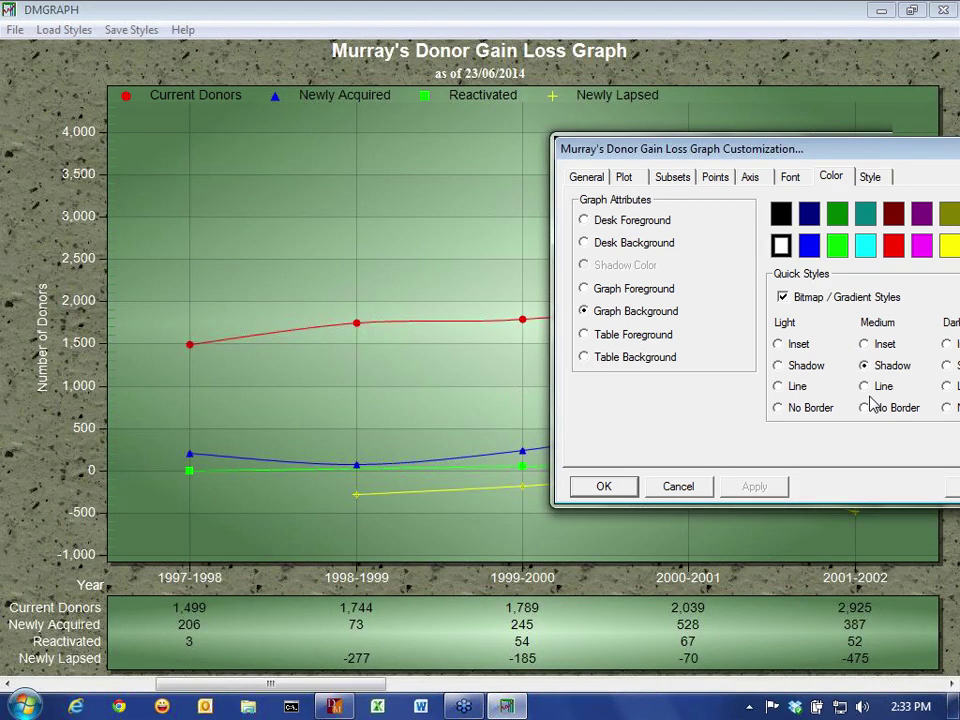
left_click(866, 407)
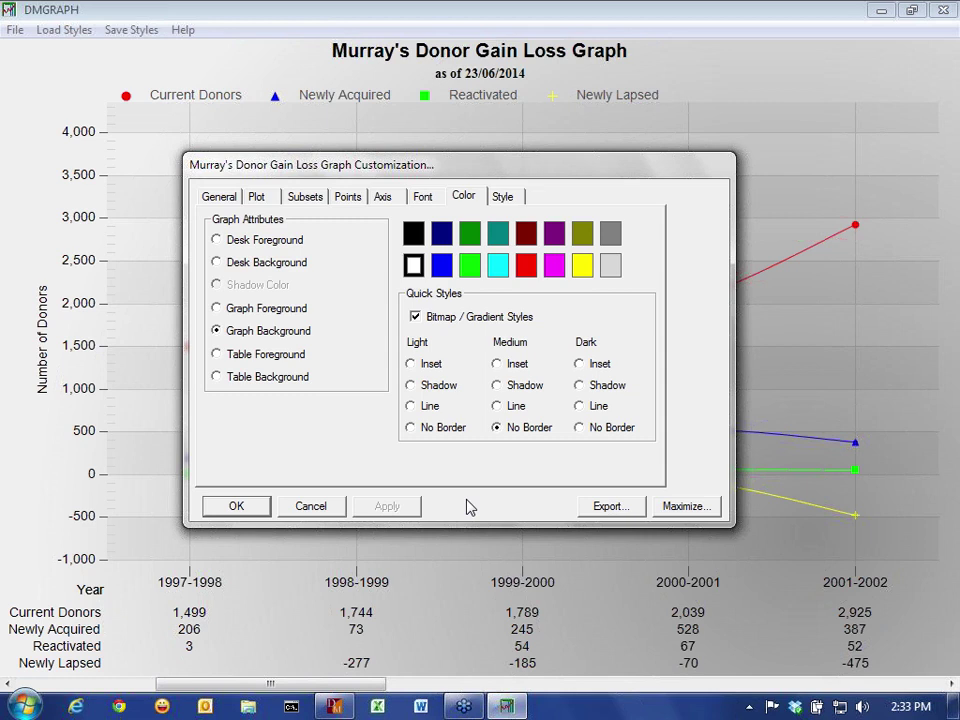
Reload the saved styles for the graph, and apply teal as its Desk Foreground color.
left_click(79, 52)
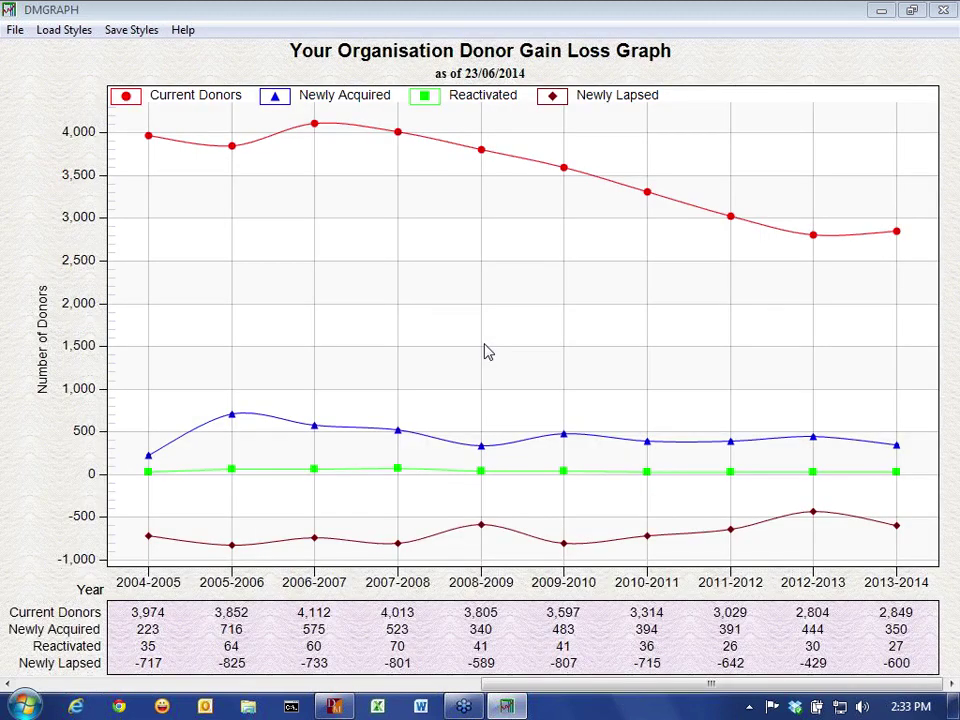
double_click(484, 350)
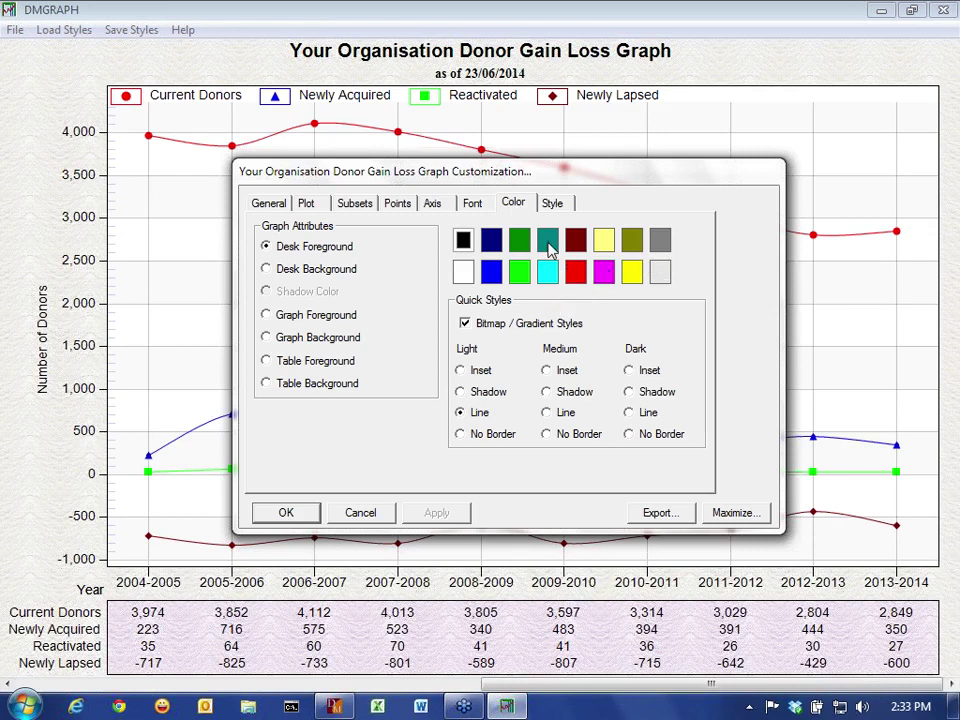
left_click(549, 250)
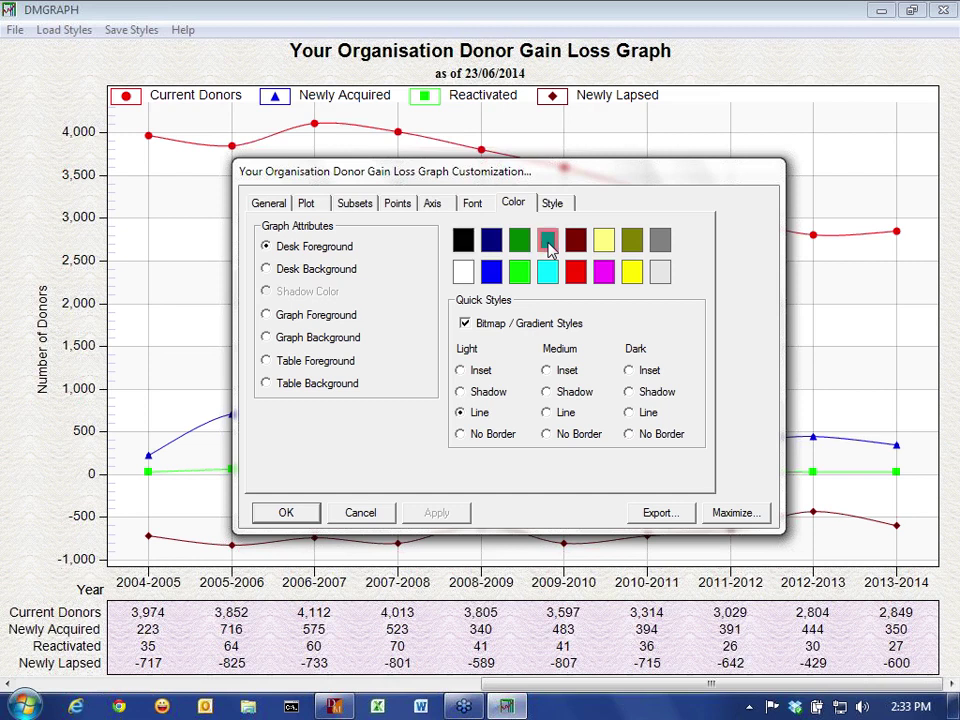
left_click(549, 250)
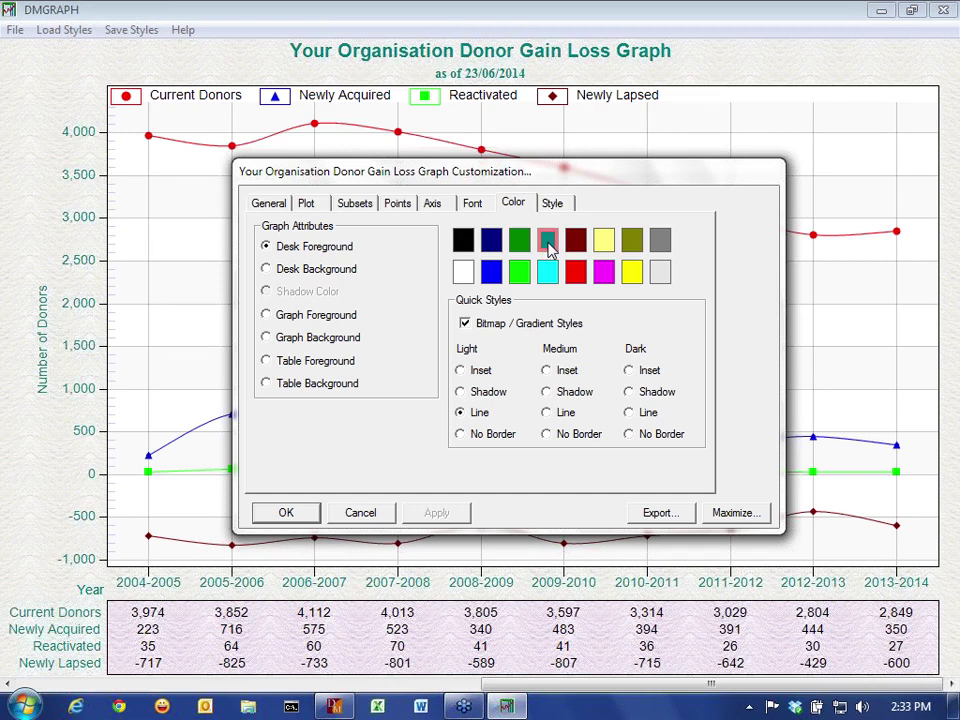
Replace the teal Desk Foreground swatch with purple from the basic colors.
double_click(549, 250)
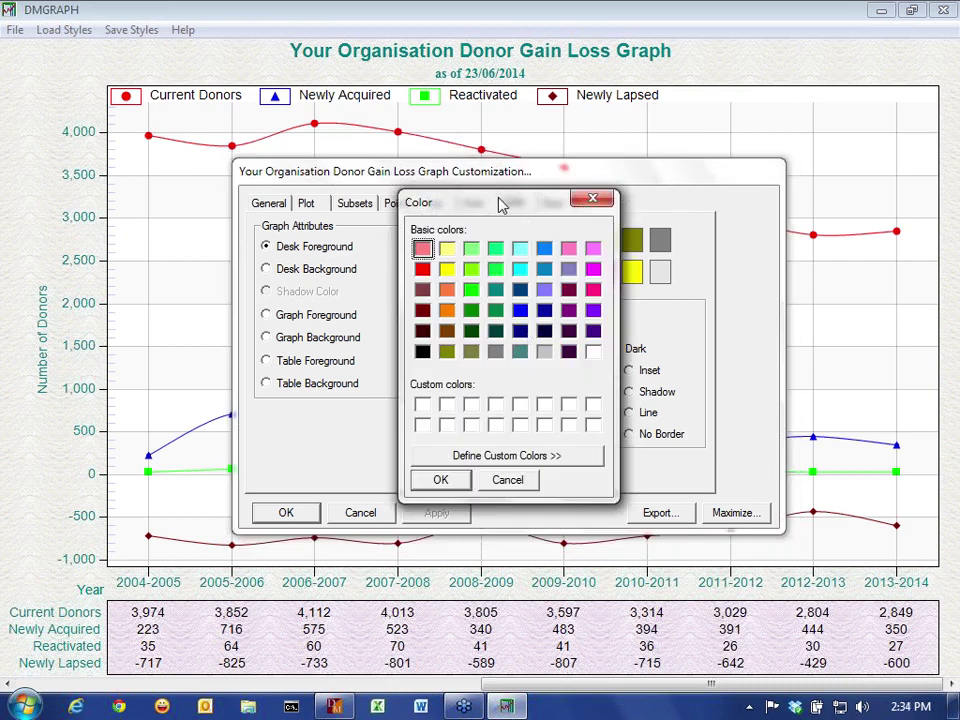
left_click_drag(502, 205, 288, 202)
left_click(352, 307)
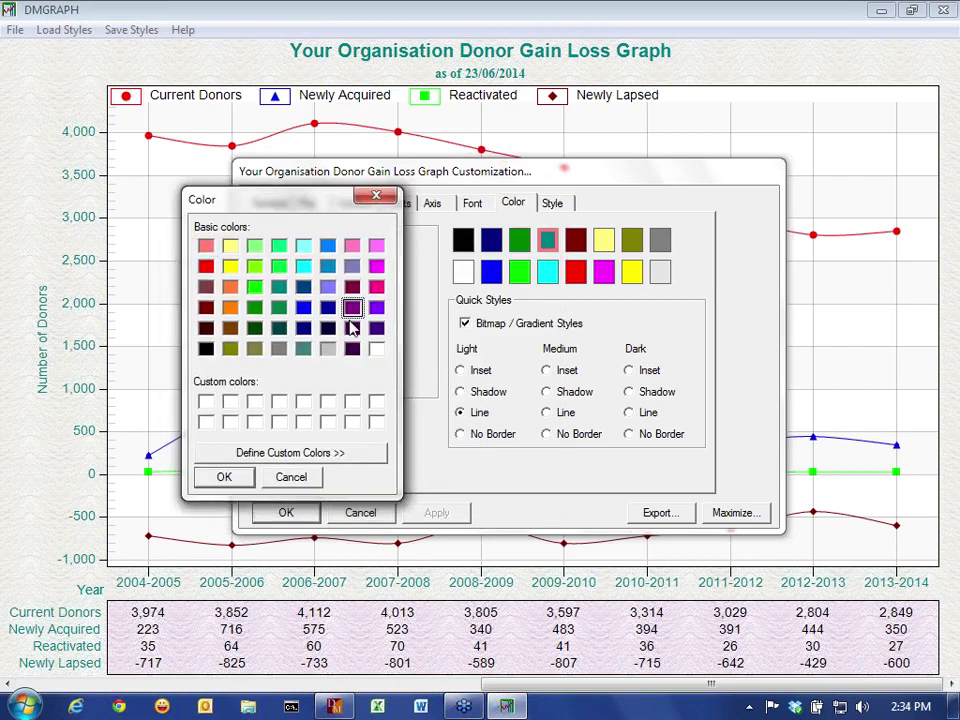
left_click(237, 479)
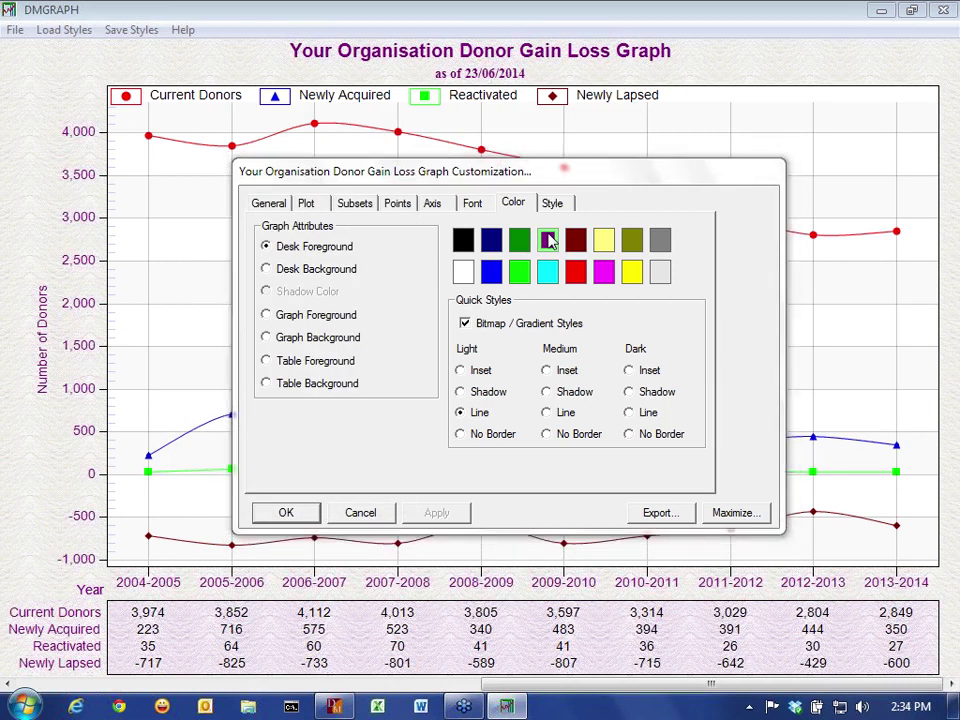
Define a brown custom color of about red 113, green 81, blue 15 and apply it to the Desk Foreground swatch.
left_click(549, 241)
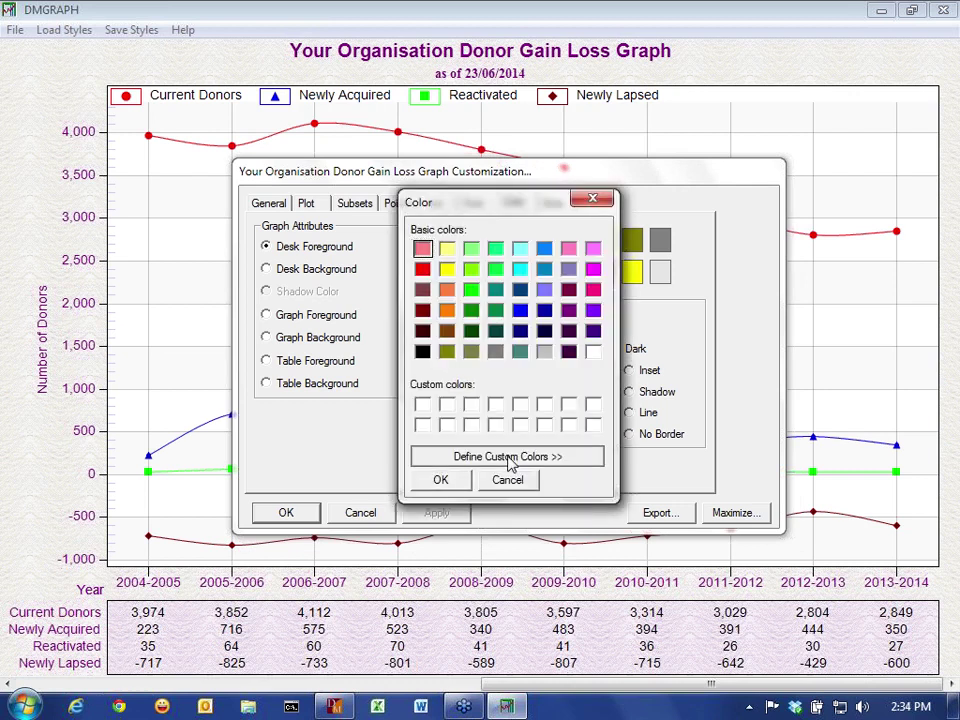
left_click(510, 457)
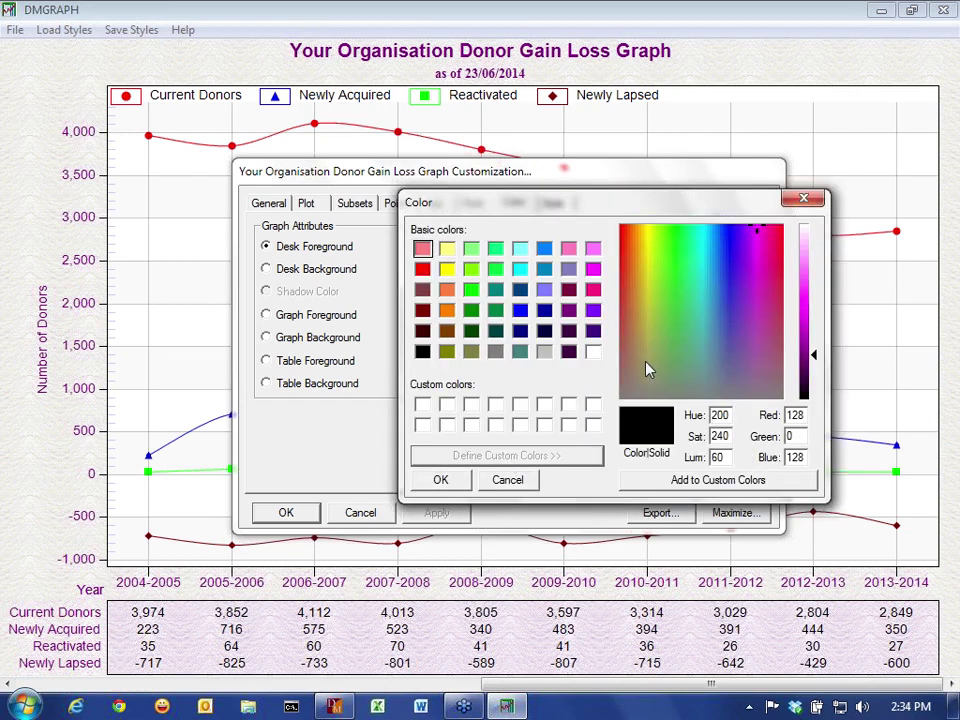
left_click(651, 318)
left_click(643, 277)
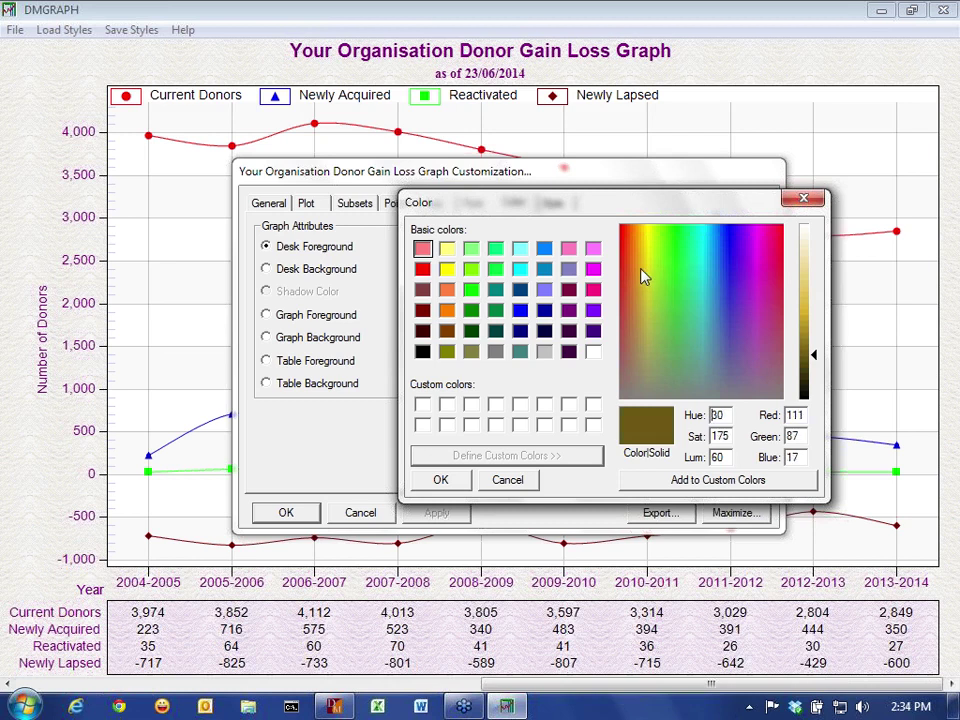
left_click(648, 260)
left_click(634, 266)
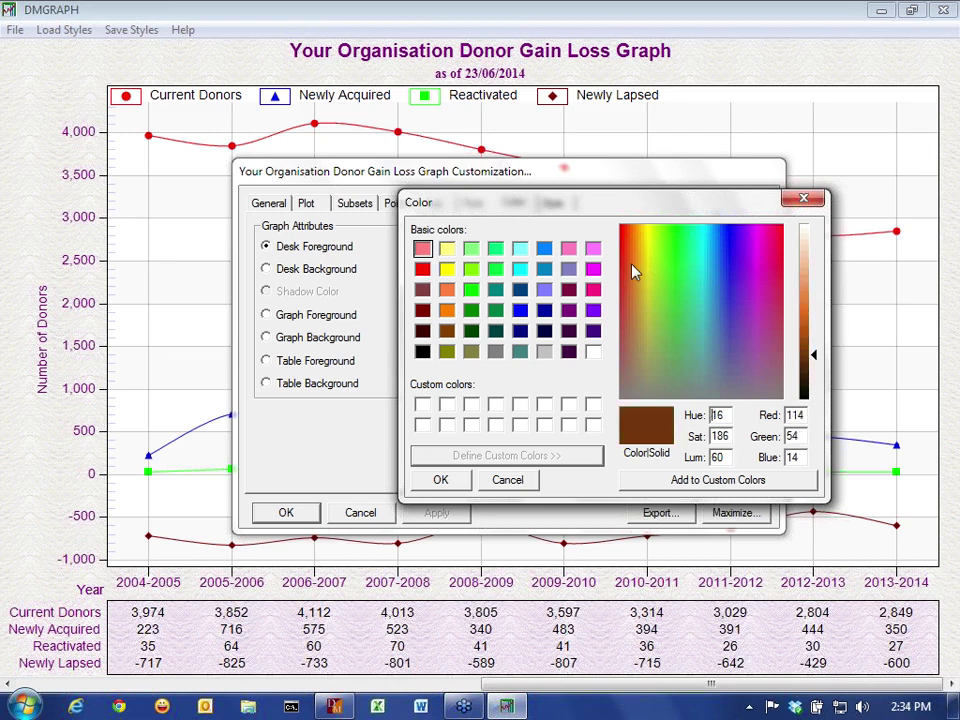
left_click(638, 265)
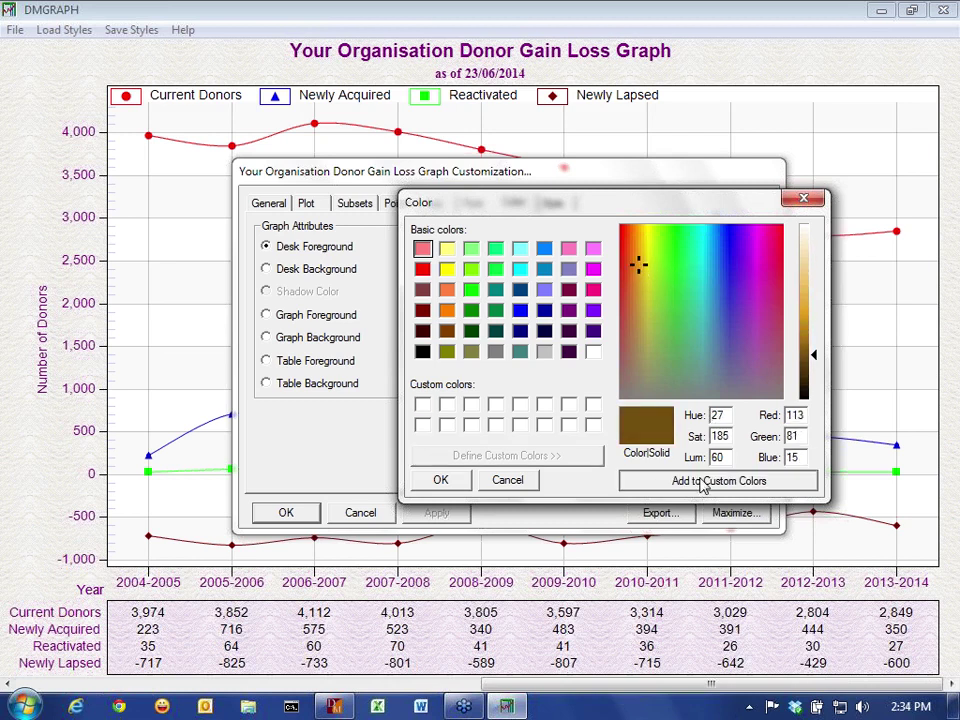
left_click(703, 482)
left_click(441, 481)
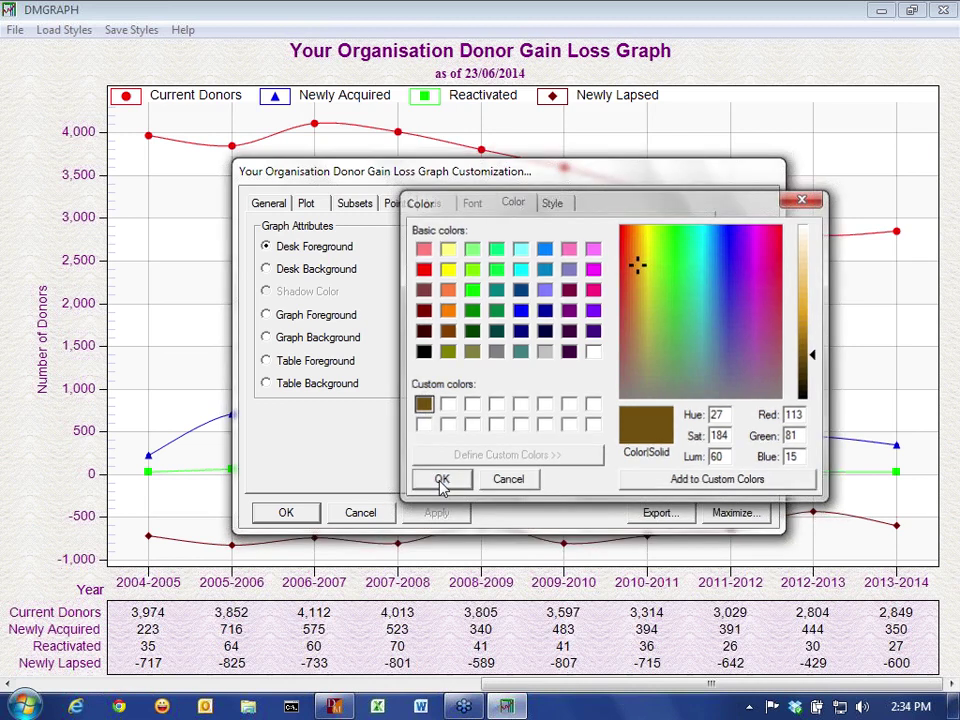
left_click(441, 480)
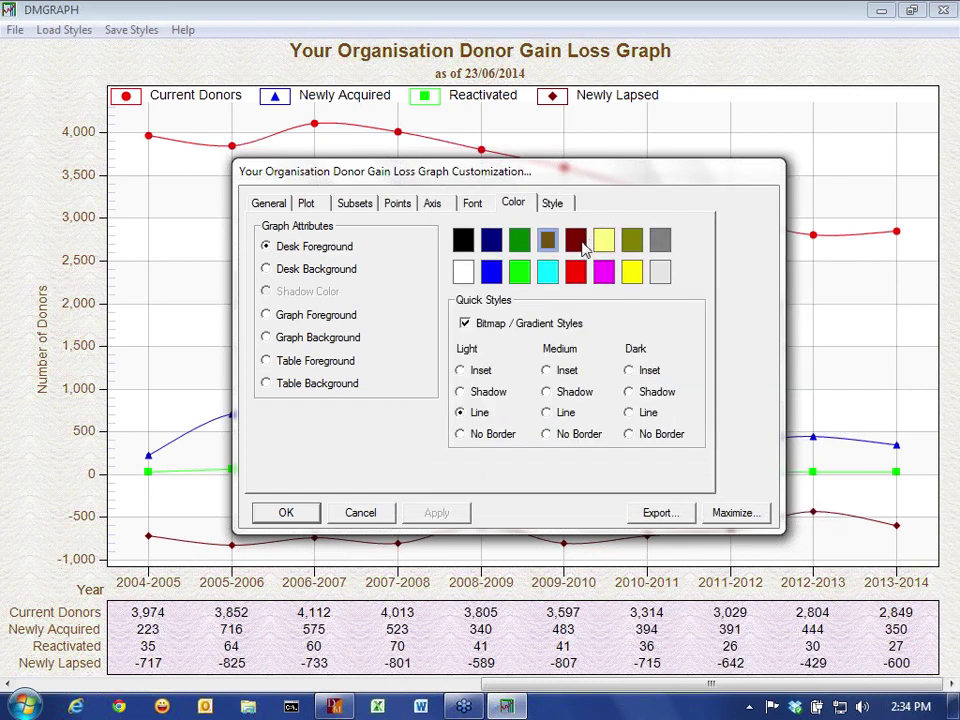
Try cyan and navy as the Current Donors line color and restore it to red.
left_click(556, 205)
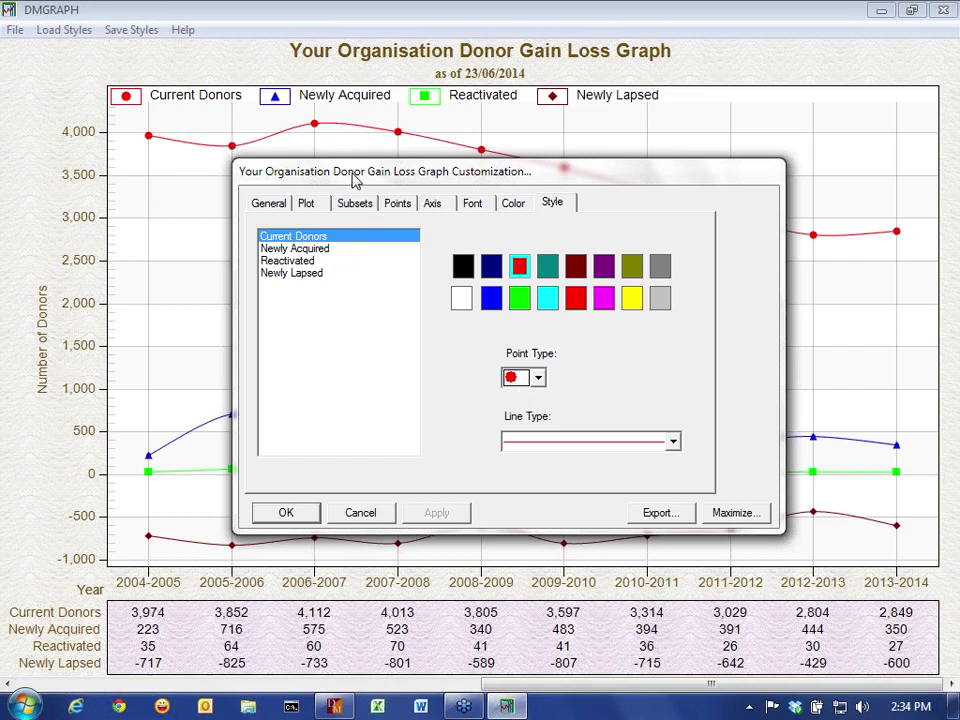
left_click_drag(355, 179, 364, 293)
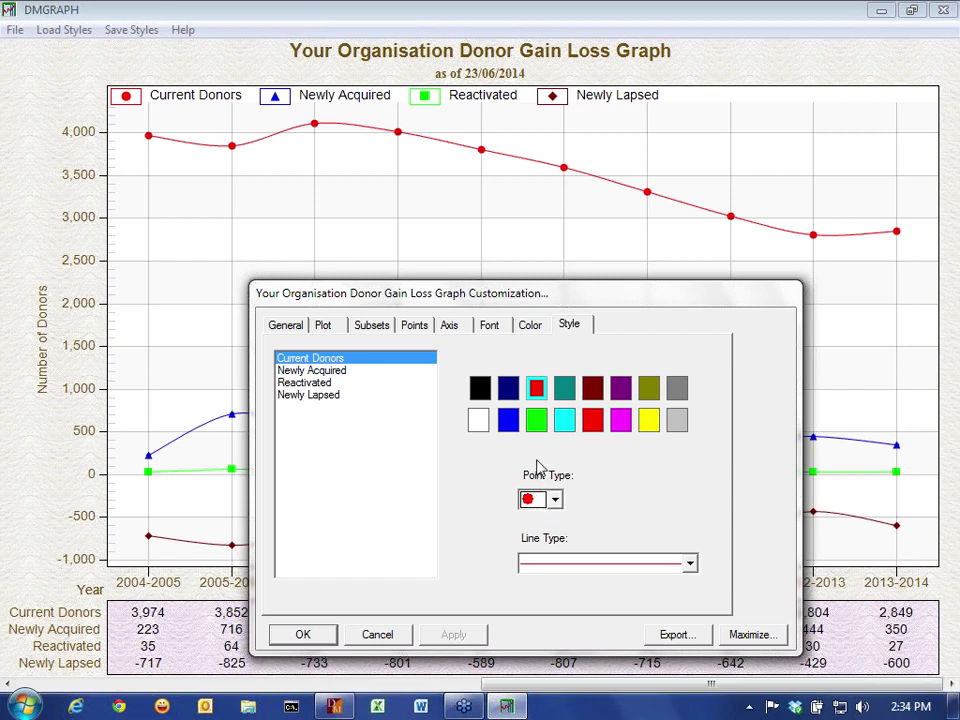
left_click(565, 421)
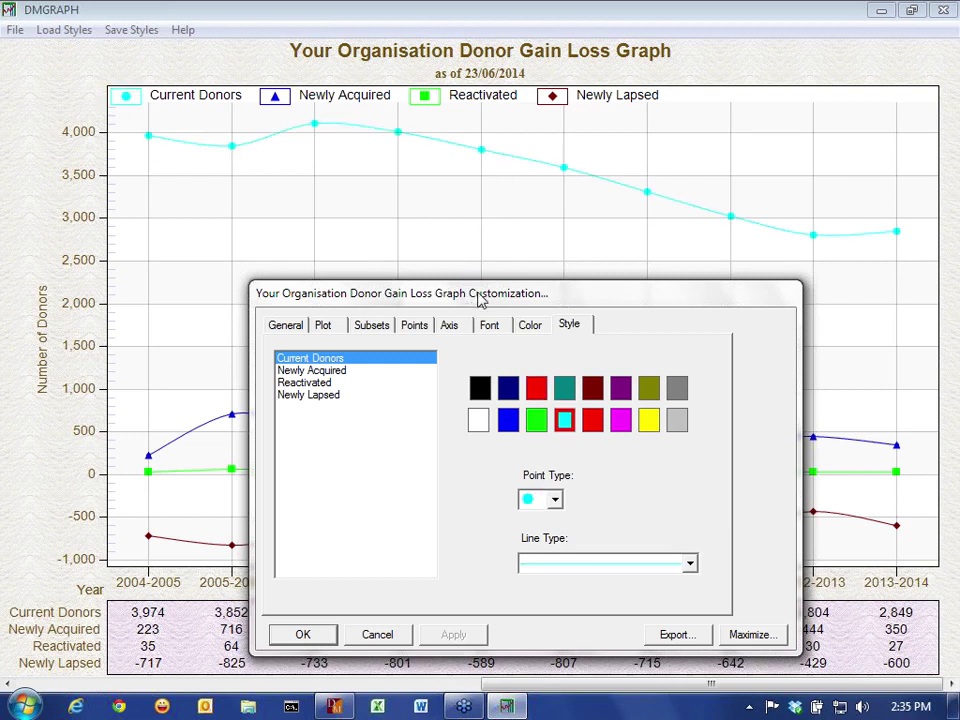
left_click_drag(479, 299, 506, 255)
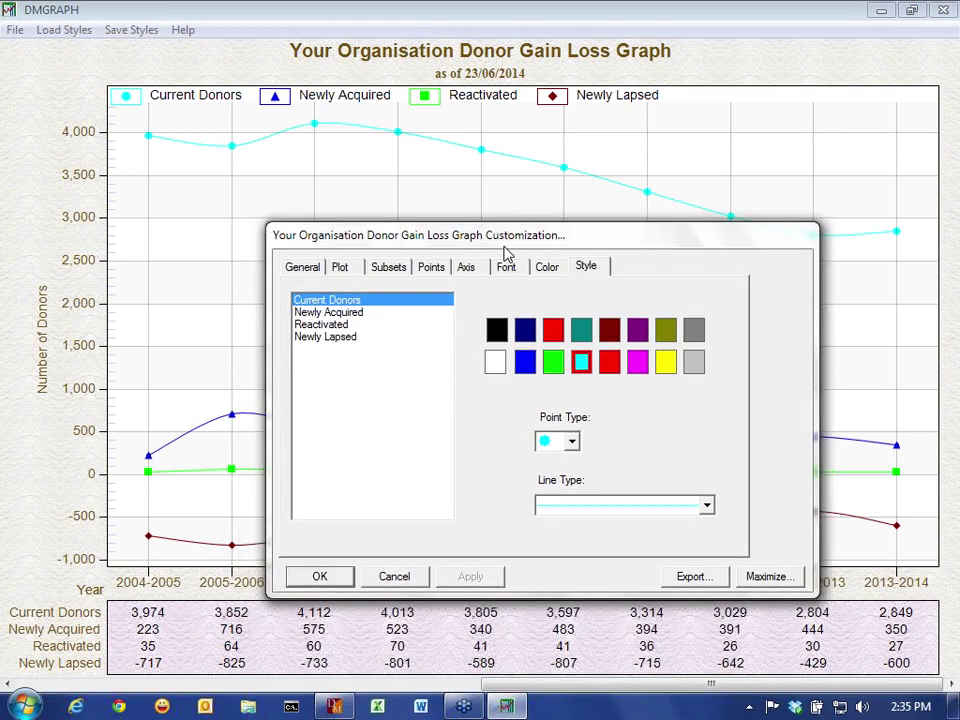
left_click(525, 330)
left_click(553, 330)
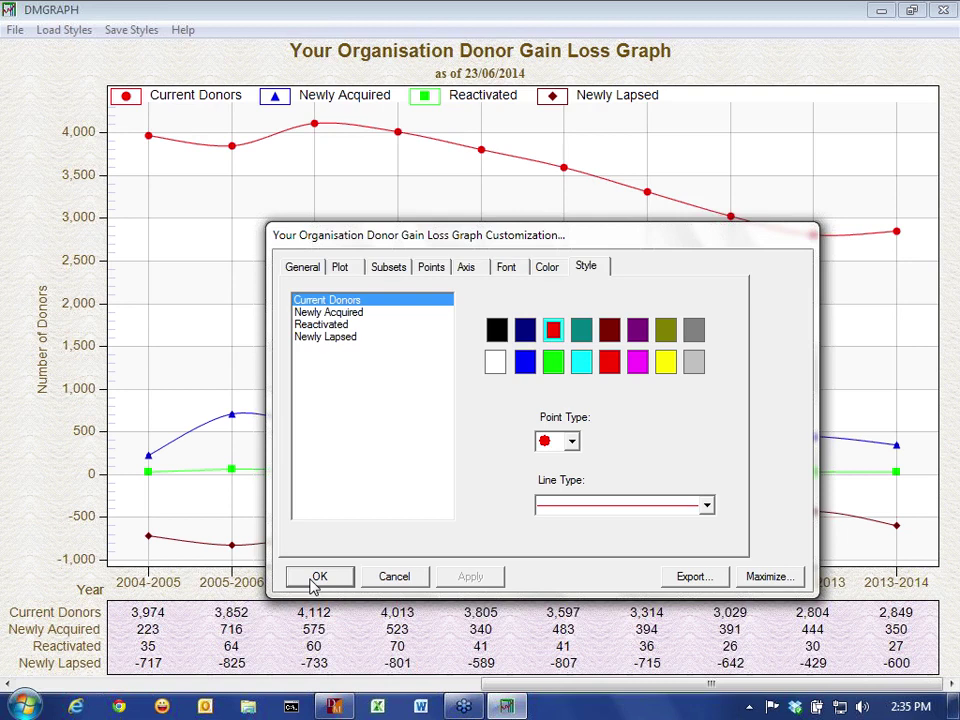
Accept the graph customization and close the enlarged graph to return to the Donor Management dashboard.
left_click(317, 578)
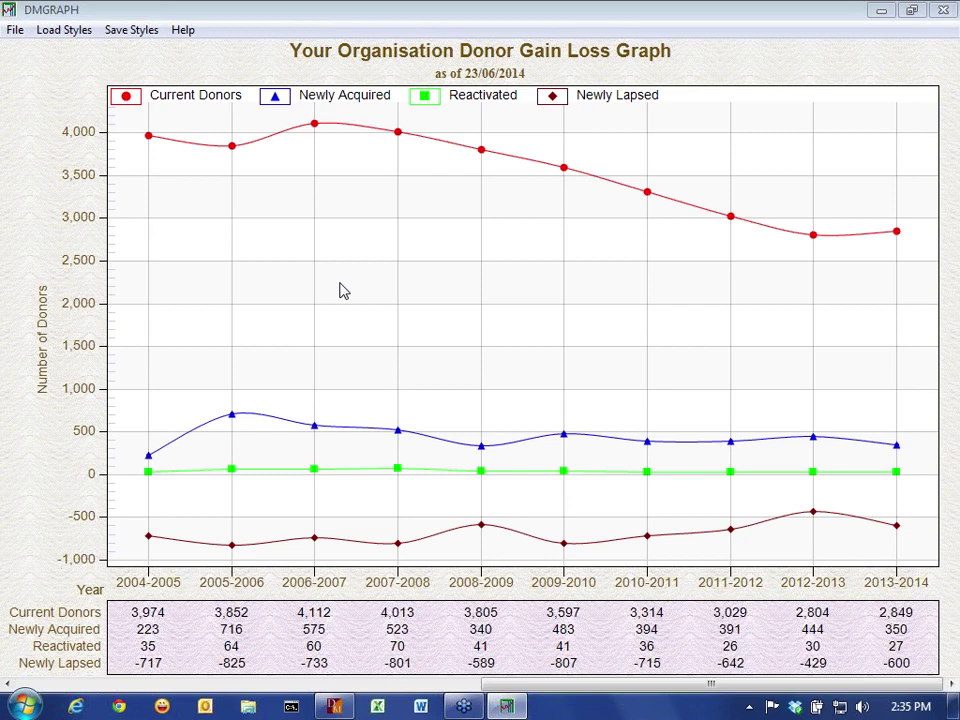
left_click(935, 8)
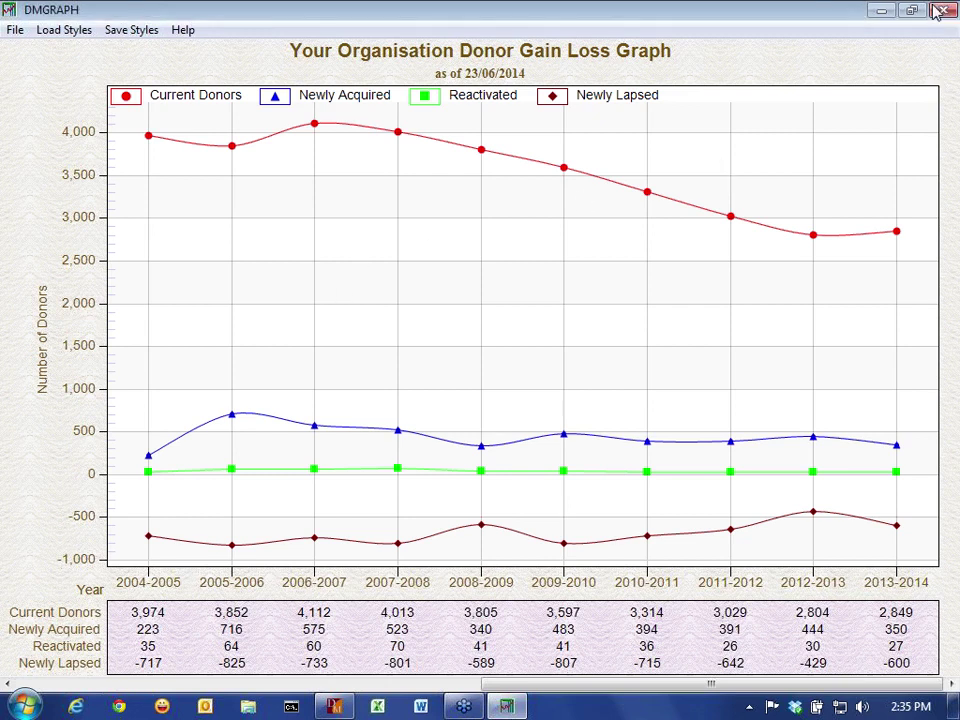
left_click(940, 11)
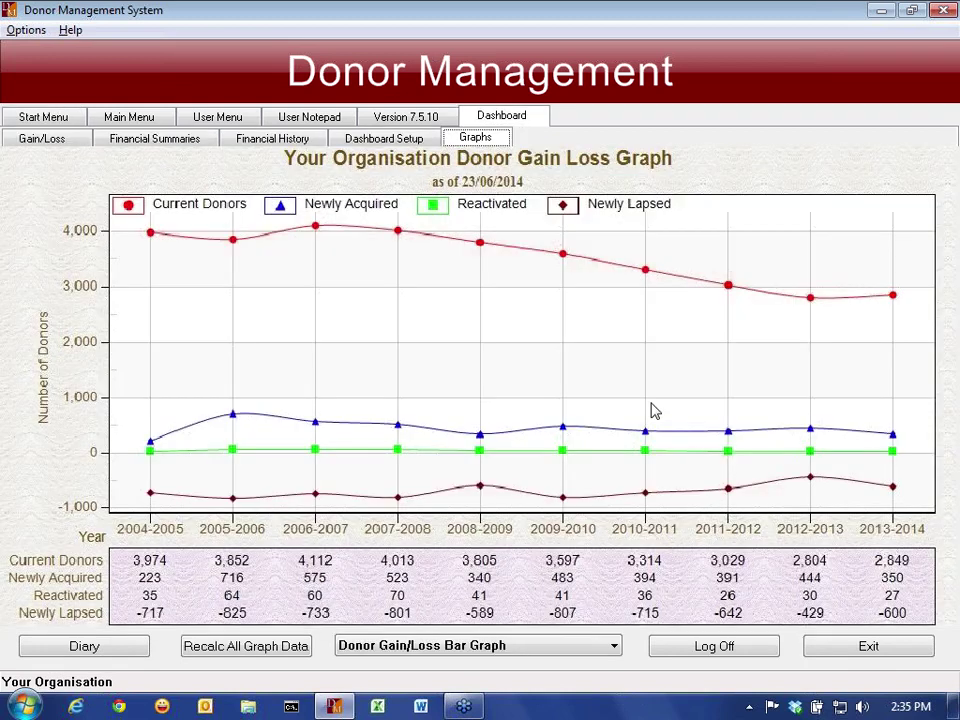
Switch the dashboard graph to the Donation Type by Year Pie Chart.
left_click(536, 652)
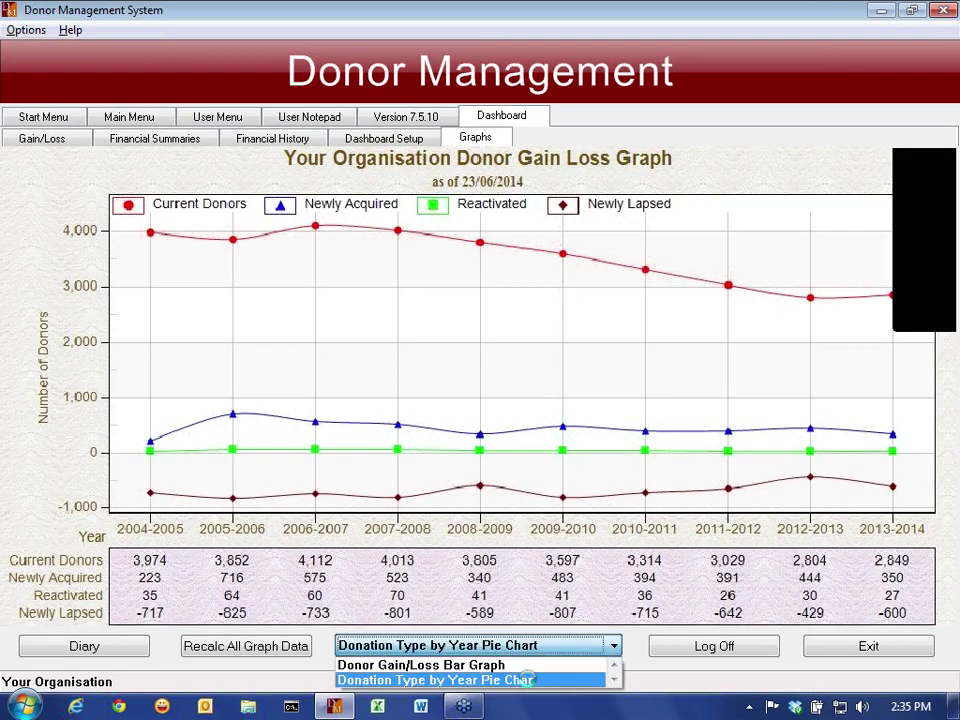
left_click(527, 680)
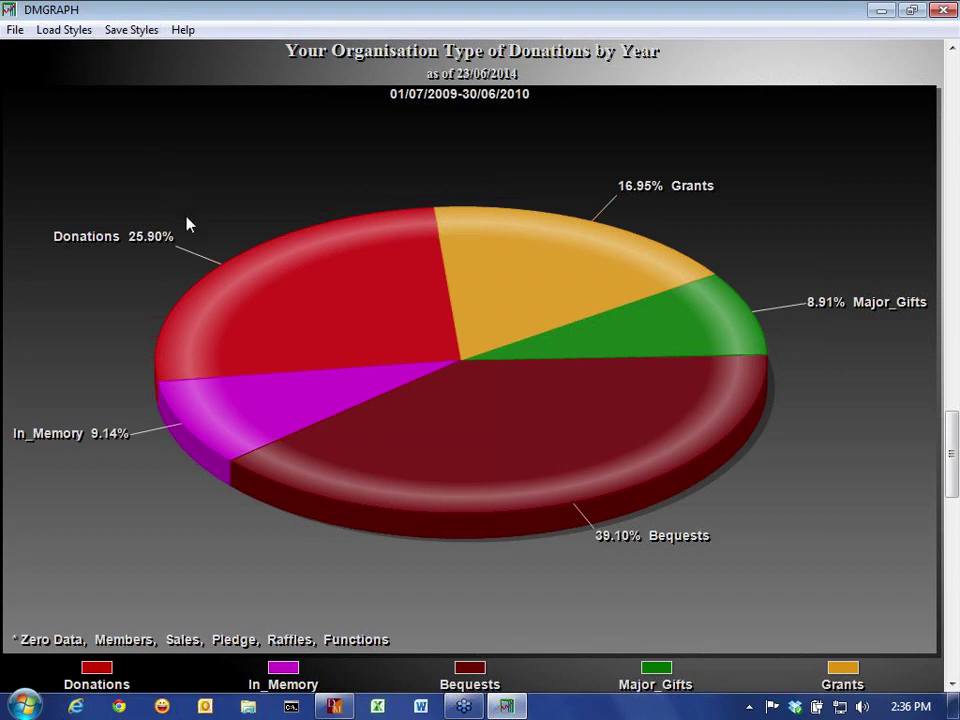
Change the data label type of the enlarged donation pie chart to Value.
double_click(266, 194)
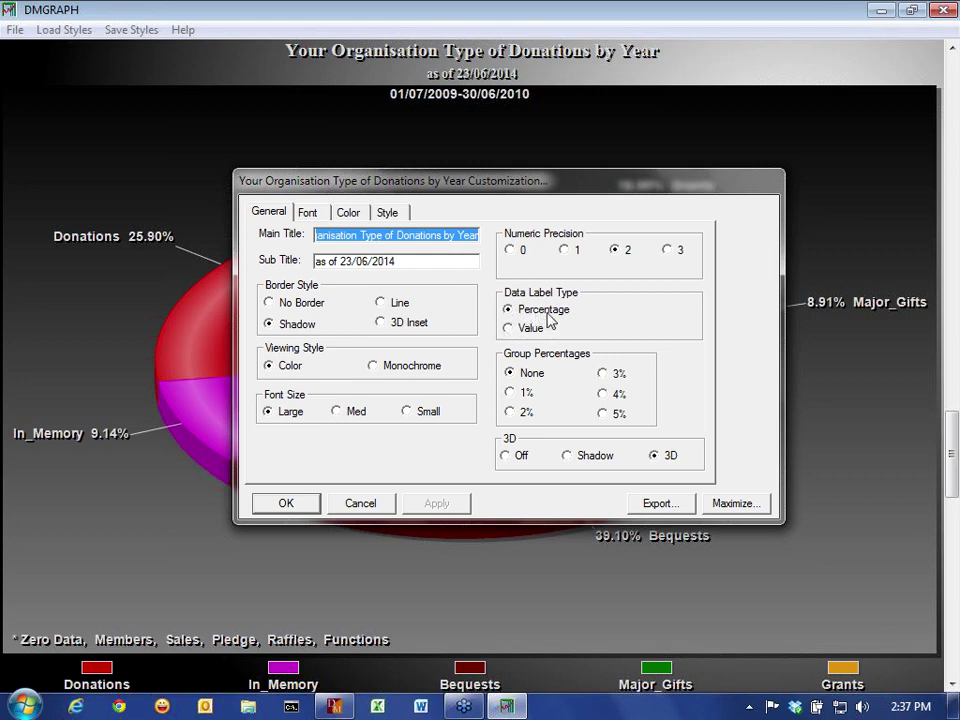
left_click(511, 331)
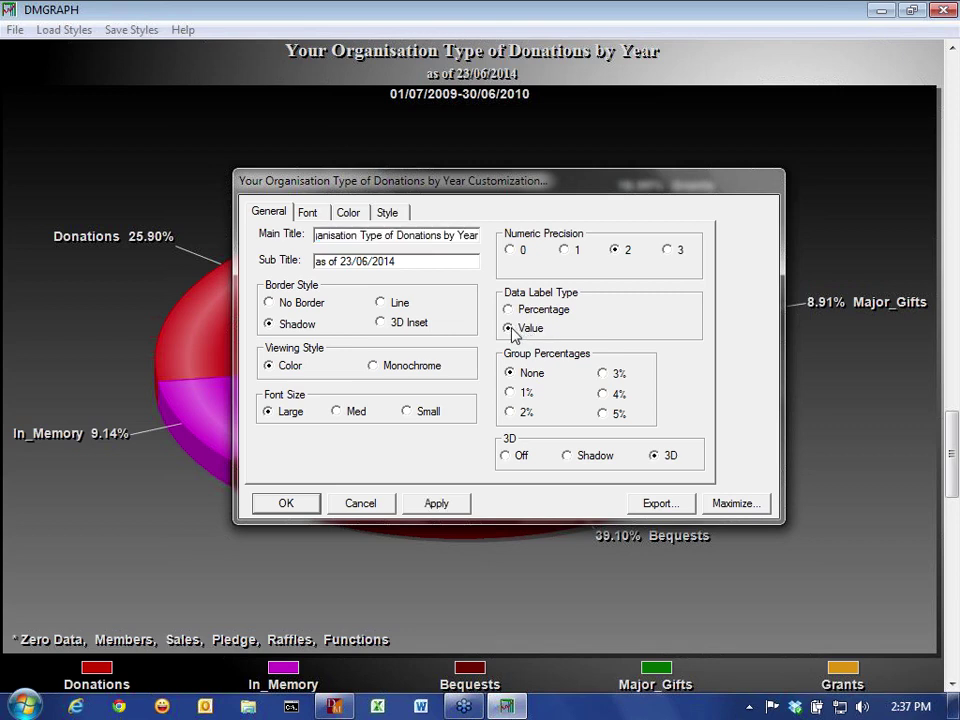
left_click(439, 505)
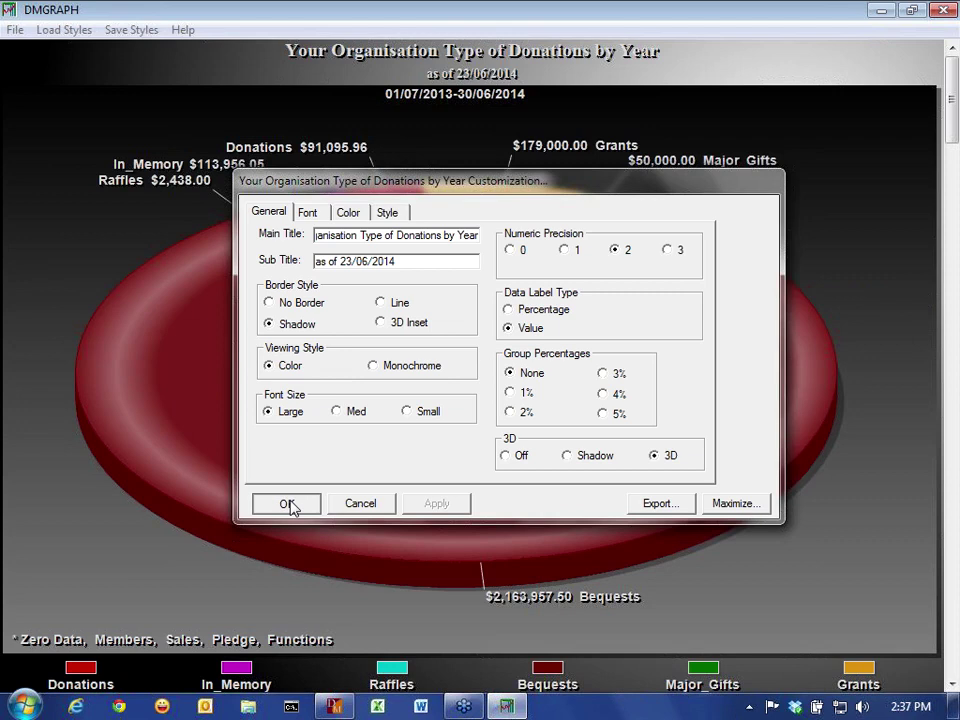
left_click(288, 505)
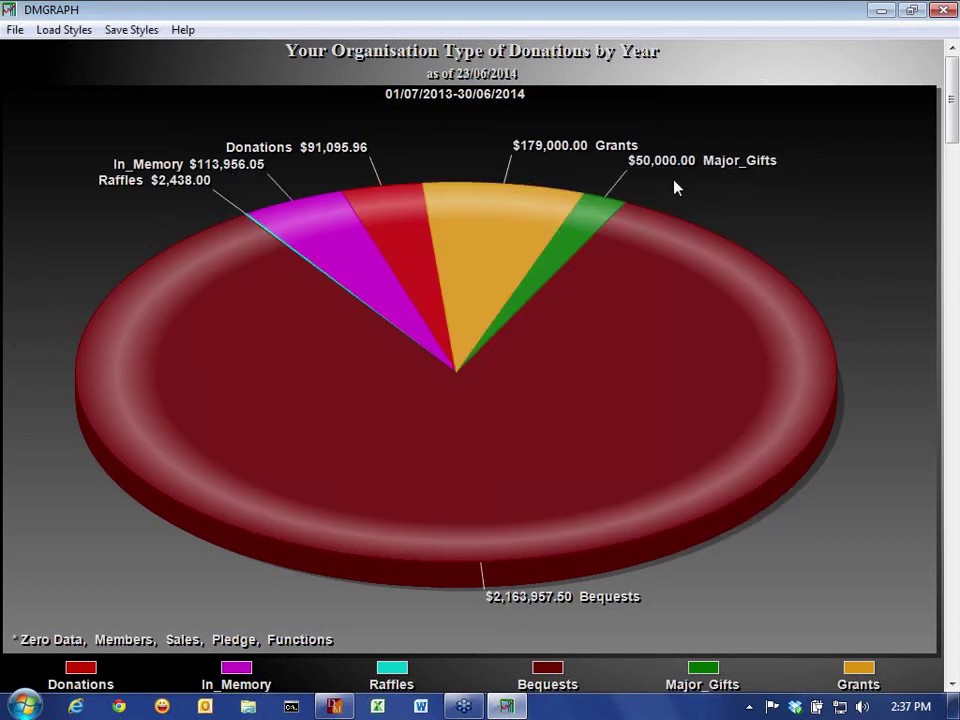
Review the yearly pies with value labels and set the chart's numeric precision to 0.
scroll(533, 347, "down", 3)
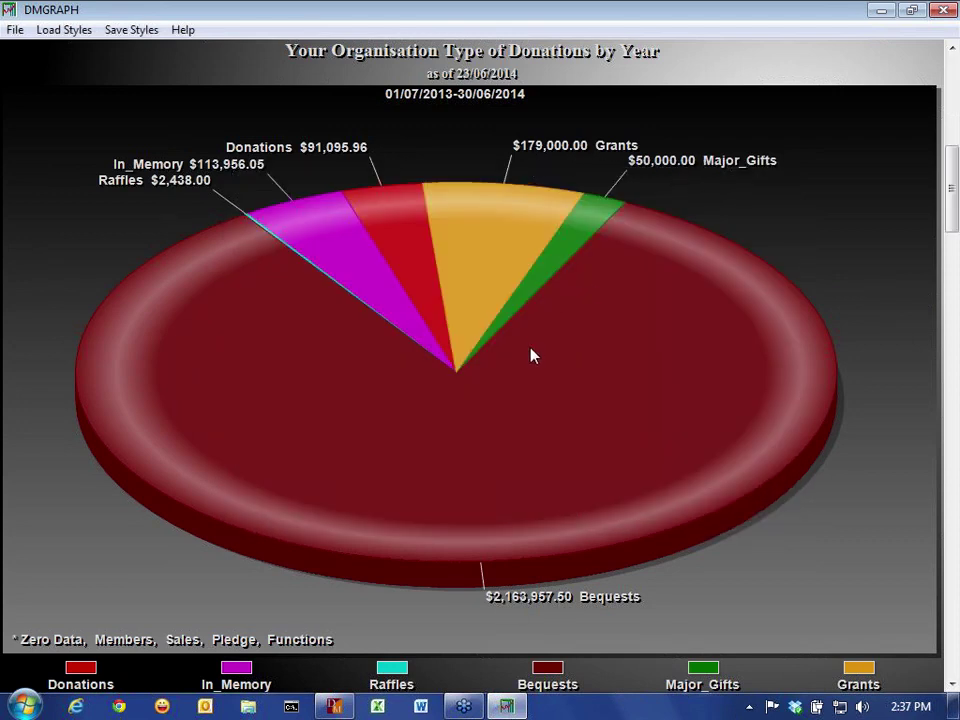
scroll(533, 356, "down", 3)
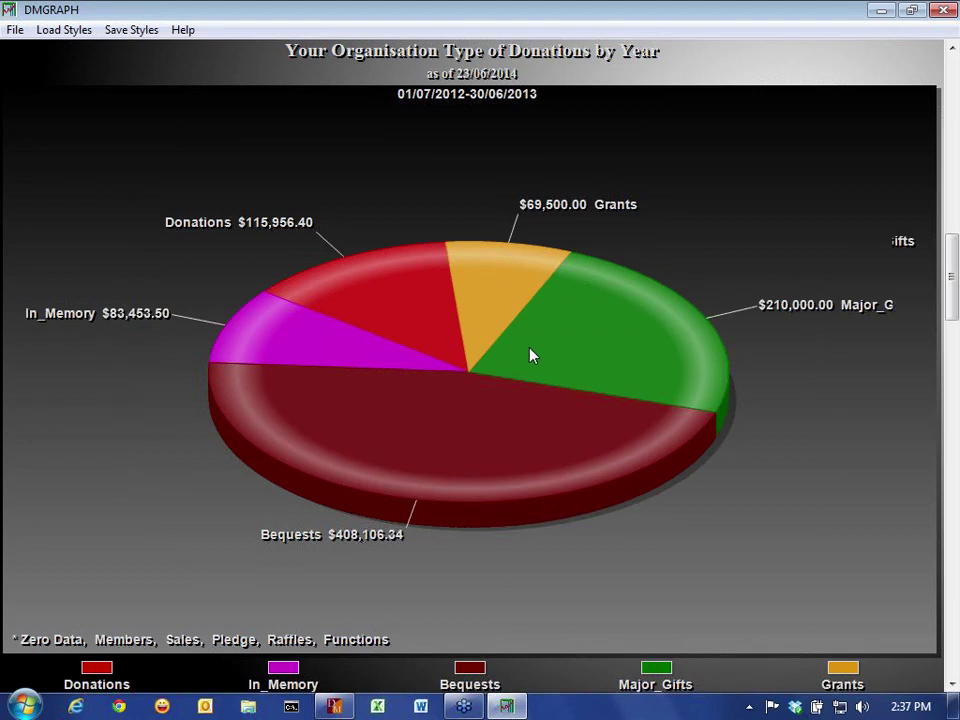
scroll(533, 356, "down", 3)
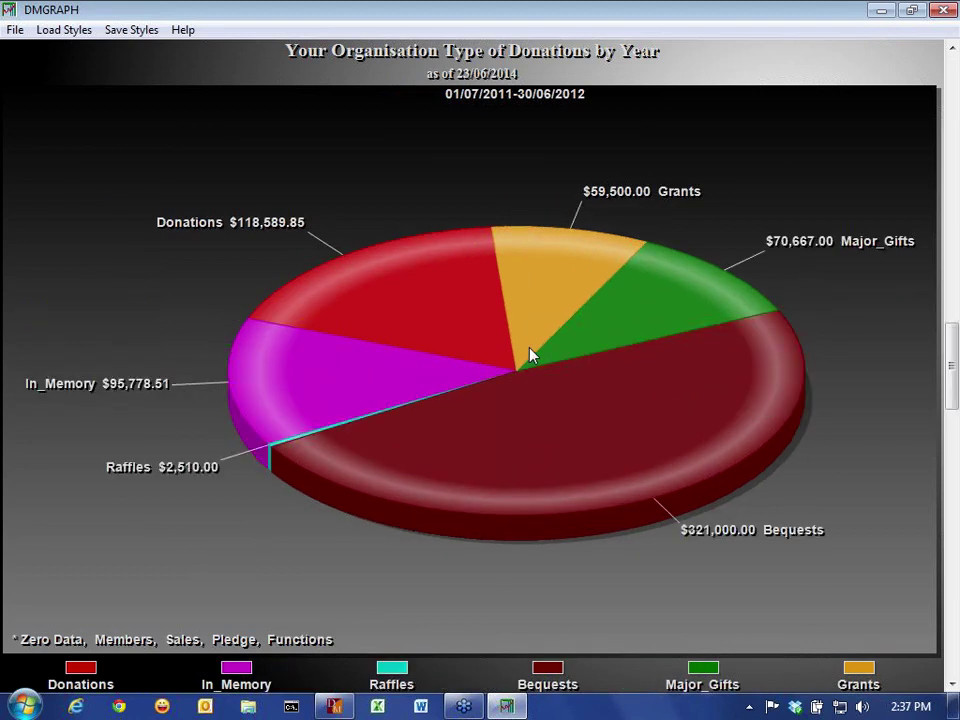
scroll(531, 355, "down", 3)
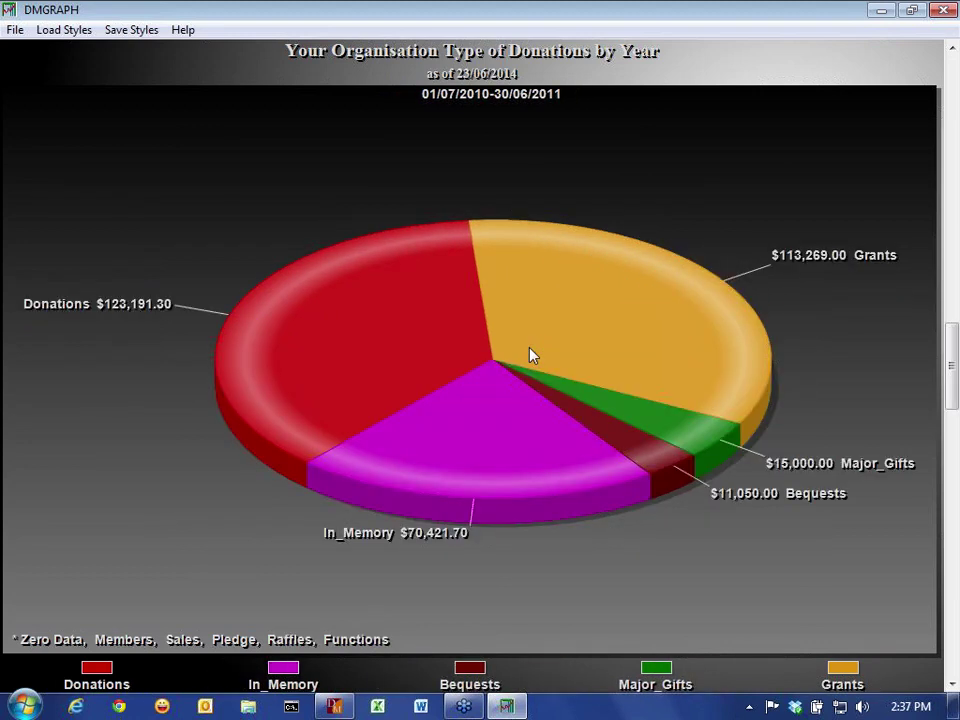
scroll(531, 355, "down", 3)
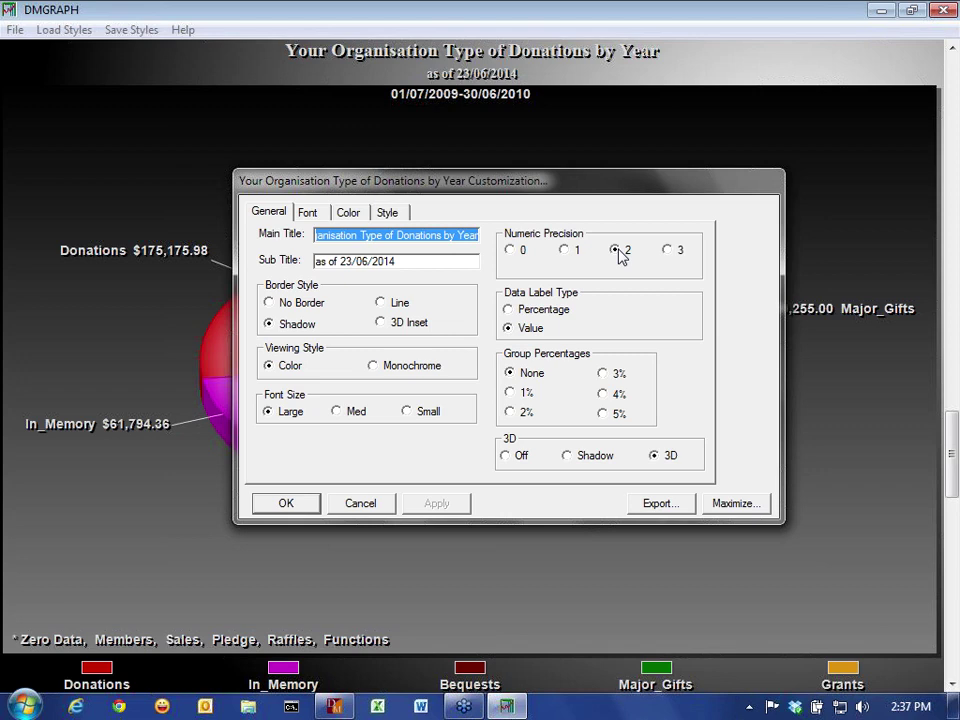
left_click(515, 252)
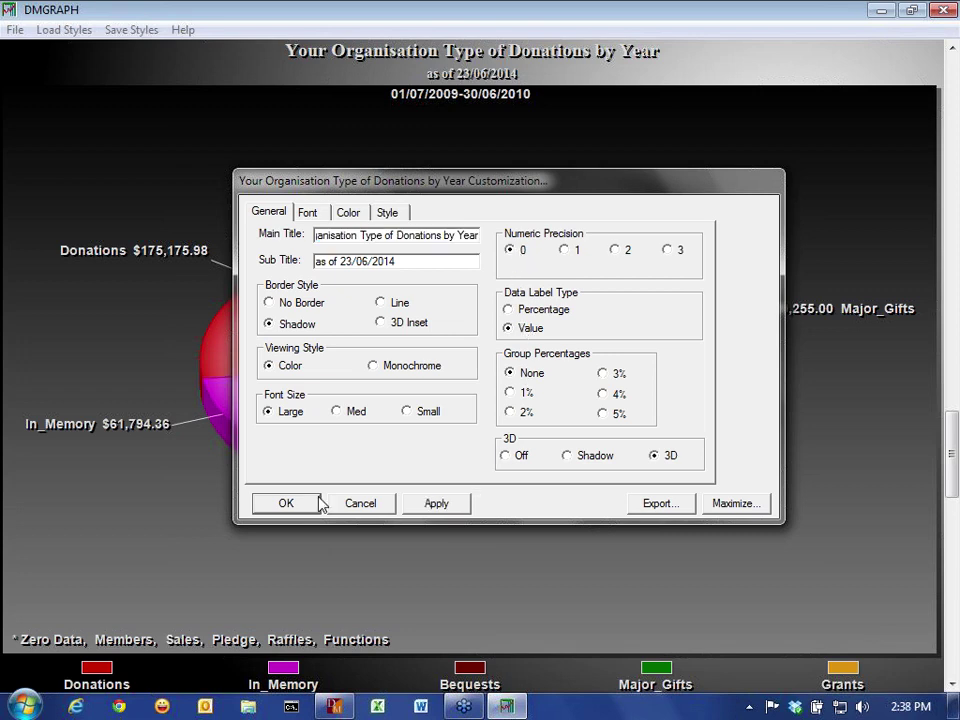
left_click(289, 504)
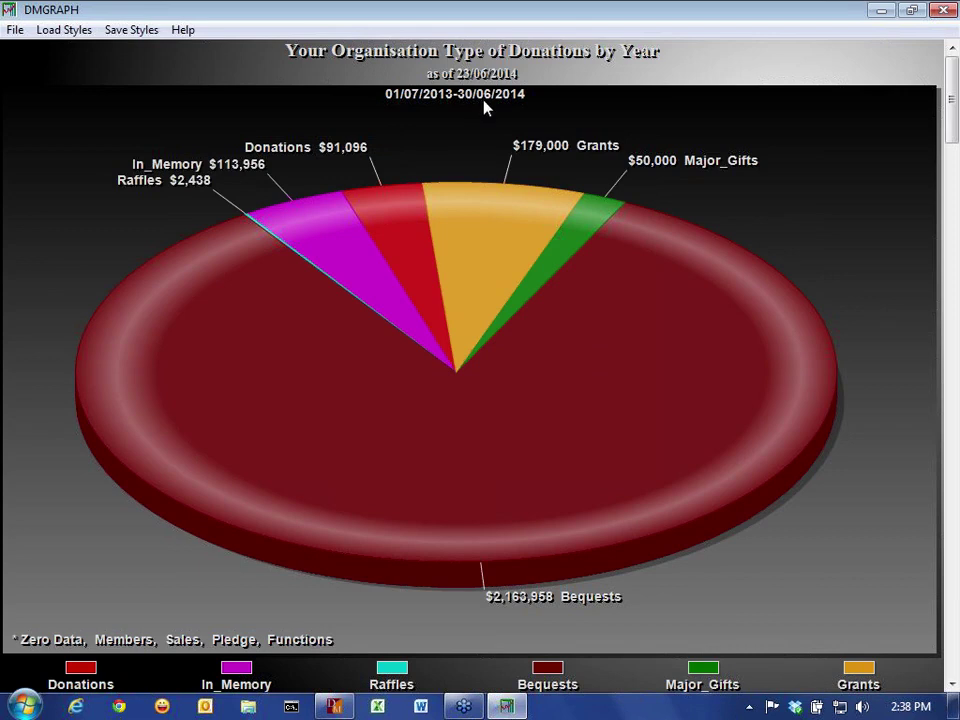
double_click(492, 406)
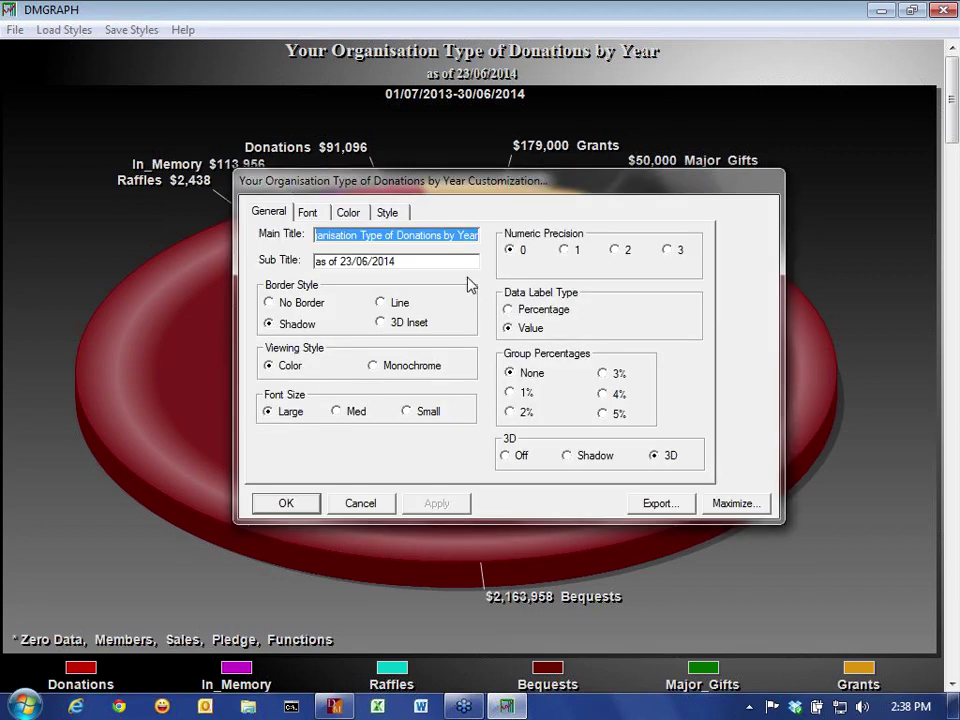
left_click(449, 174)
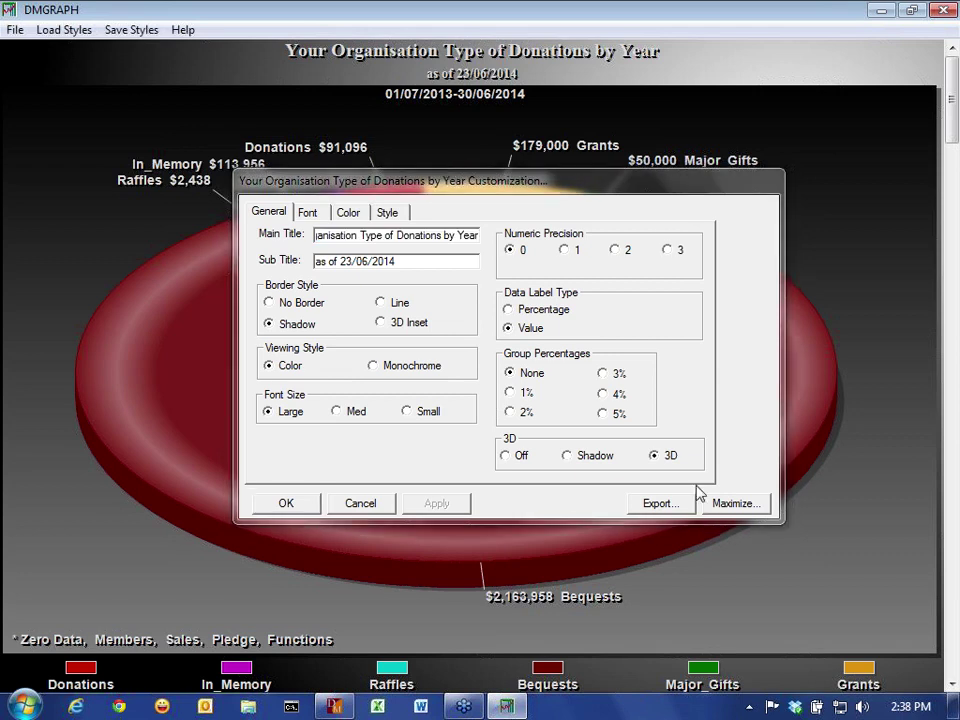
left_click(352, 514)
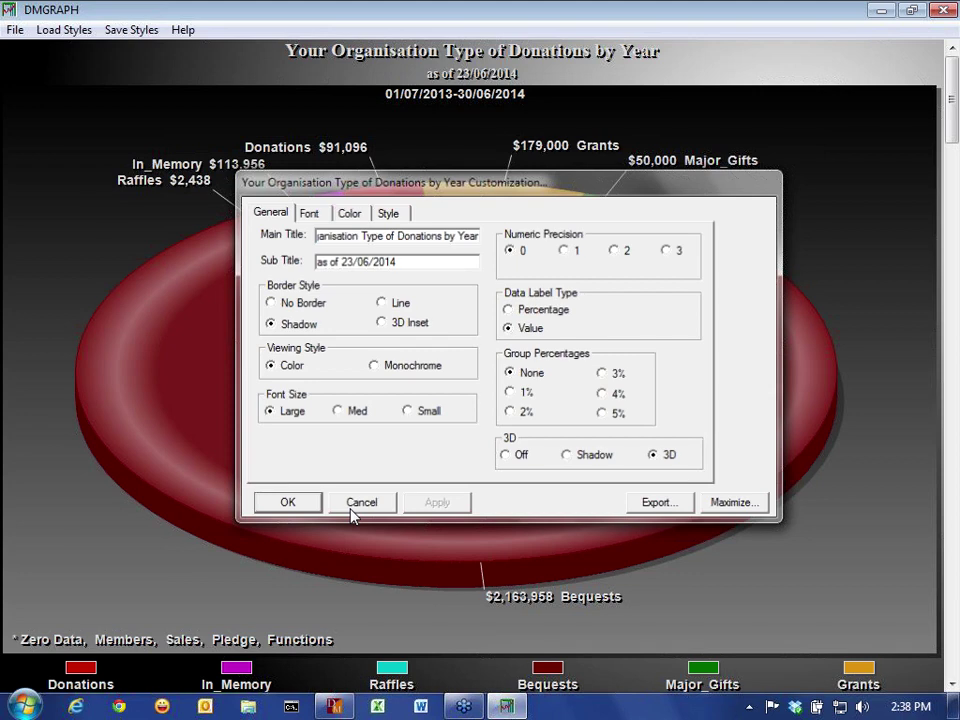
left_click(356, 508)
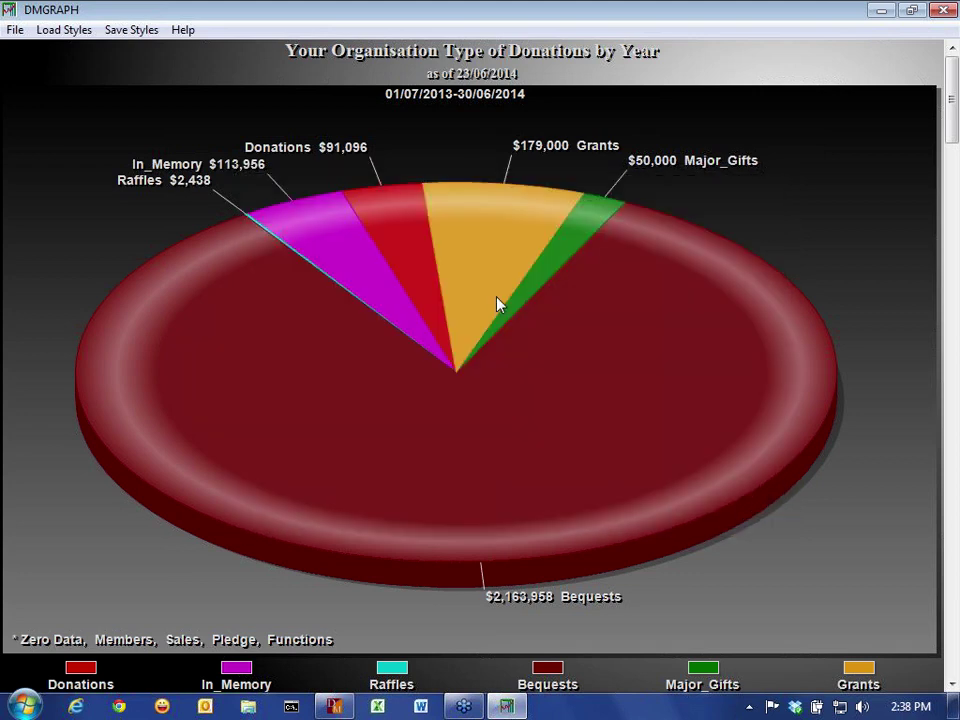
Set the pie chart's data label type back to Percentage.
double_click(500, 305)
left_click(508, 309)
left_click(437, 503)
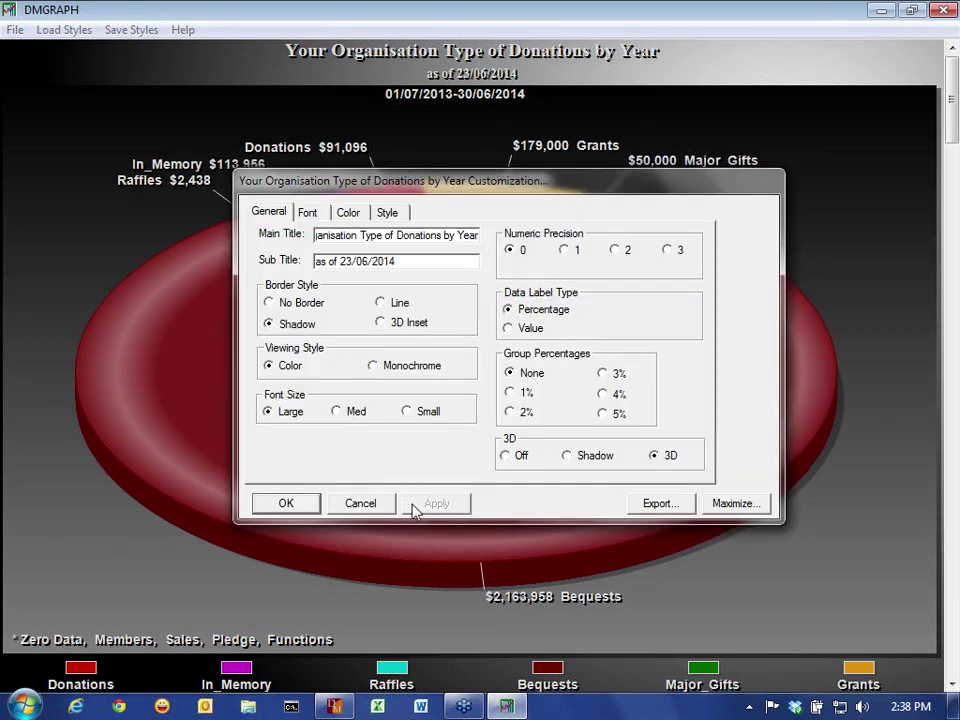
left_click(310, 507)
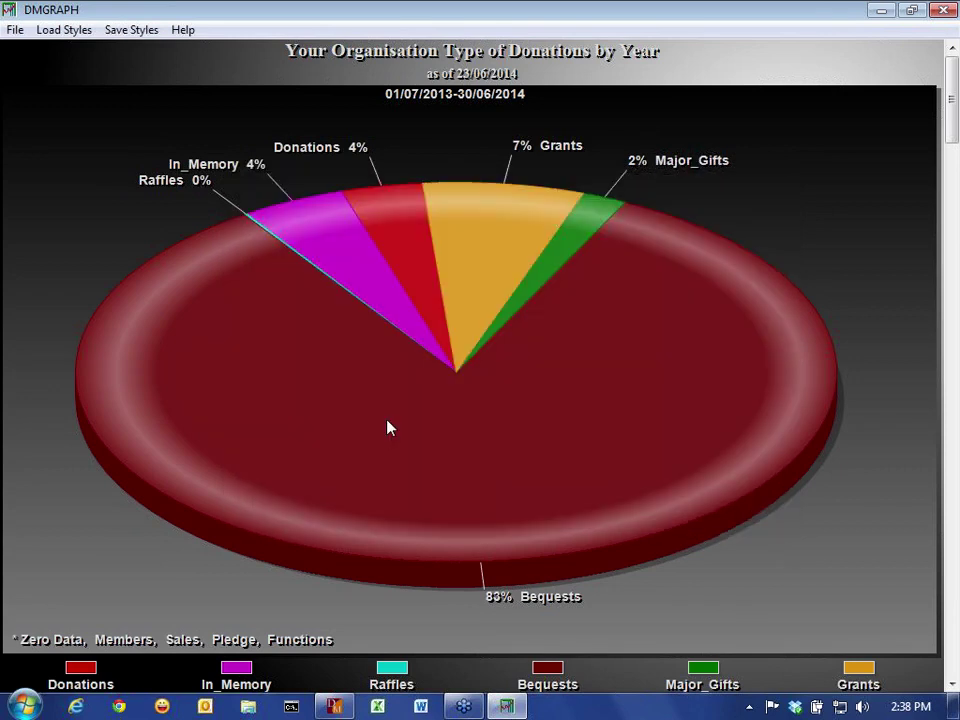
Review the whole-number percentages for the earlier years and set the numeric precision back to 2.
scroll(390, 428, "down", 1)
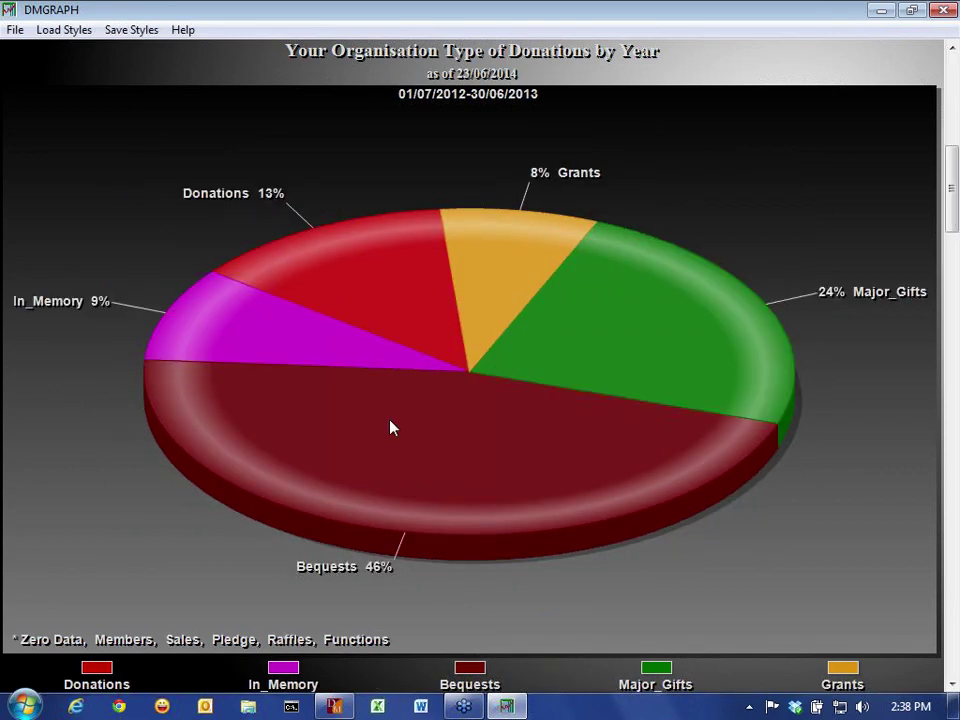
scroll(390, 428, "down", 1)
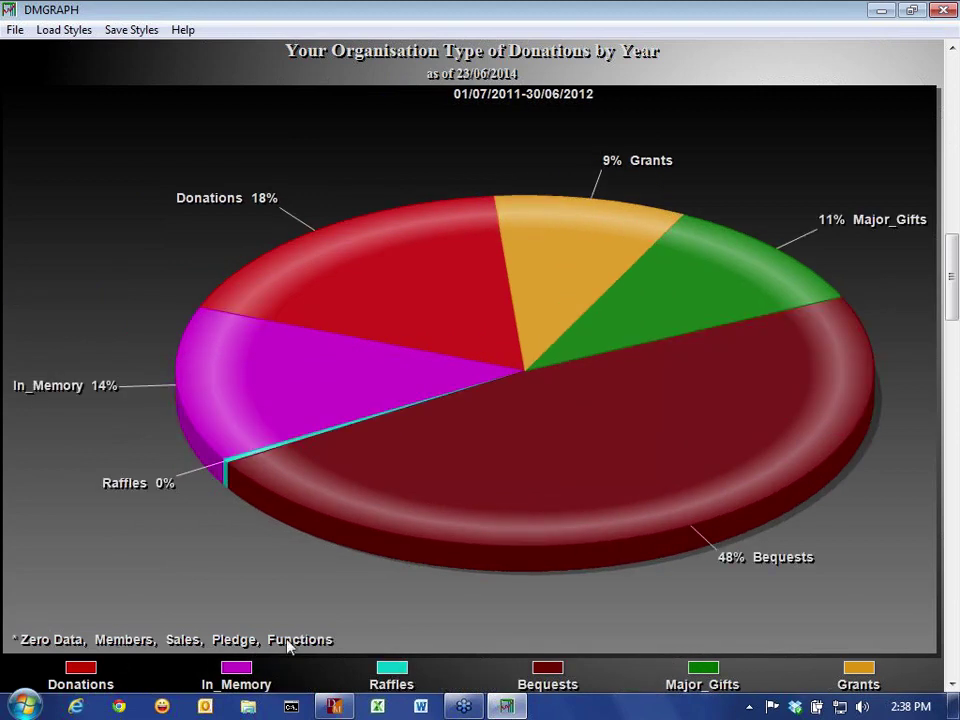
double_click(350, 392)
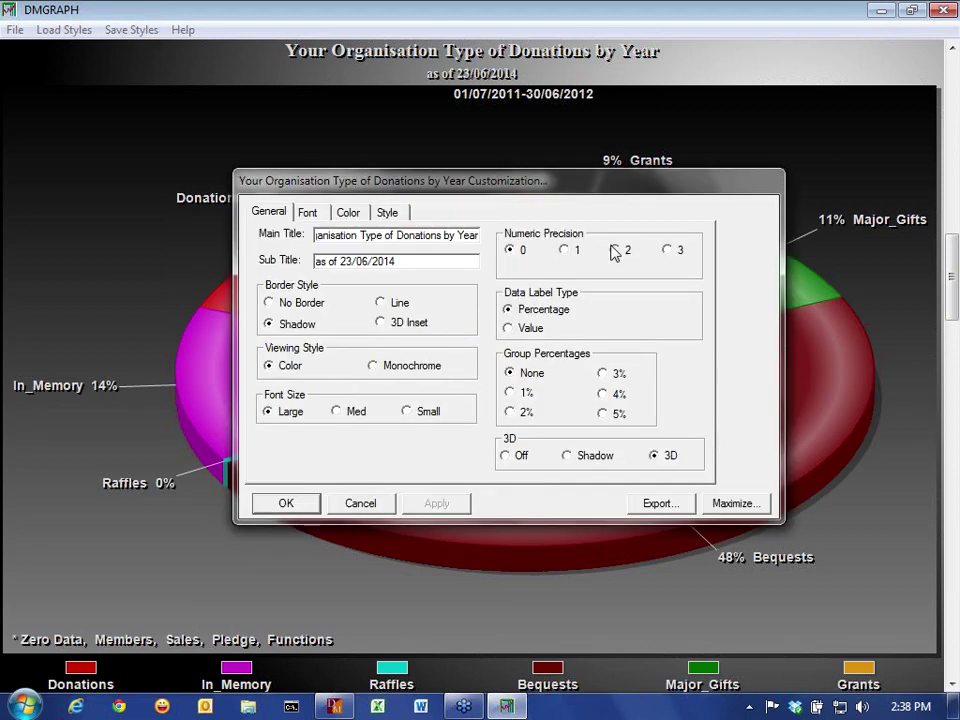
left_click(614, 249)
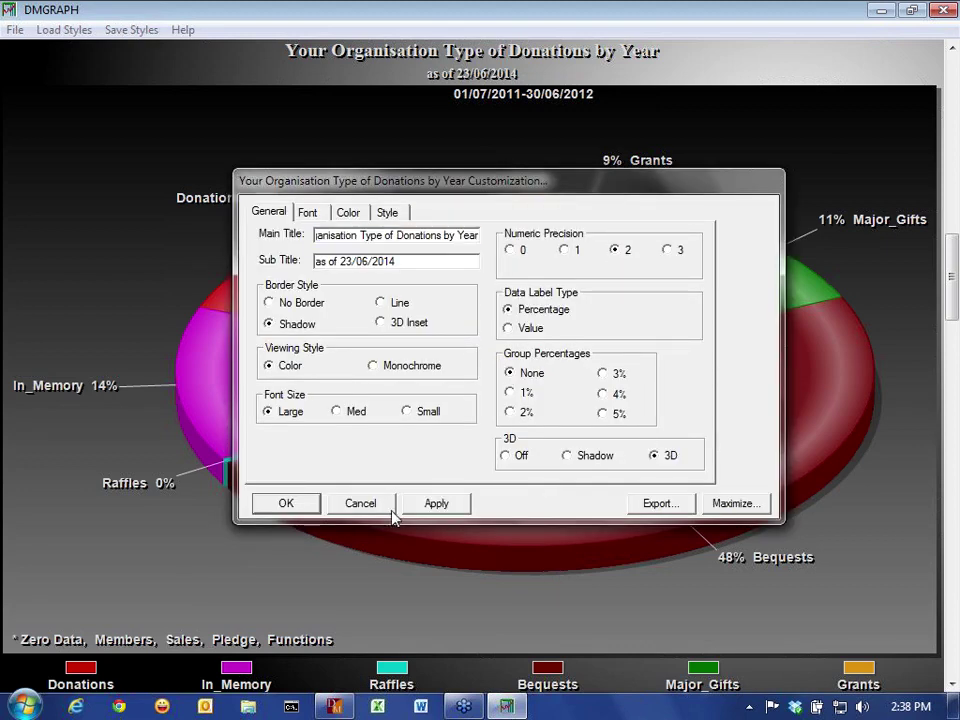
left_click(287, 504)
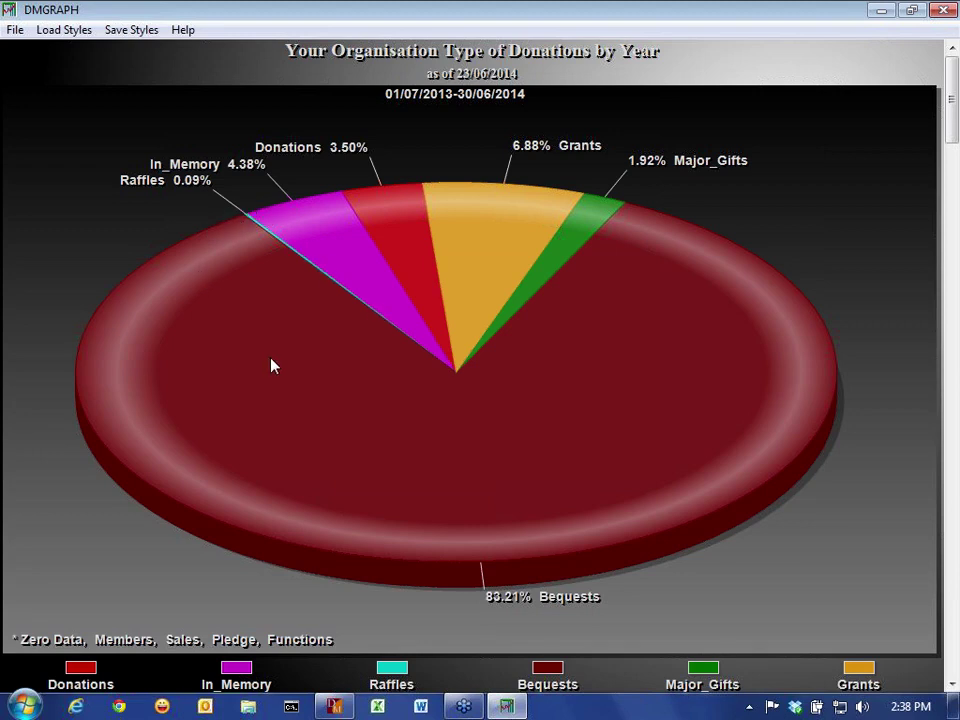
Examine how each donation type's percentage share varies across the yearly pies from 2013-2014 back to 2007-2008.
scroll(278, 361, "down", 1)
scroll(279, 361, "down", 1)
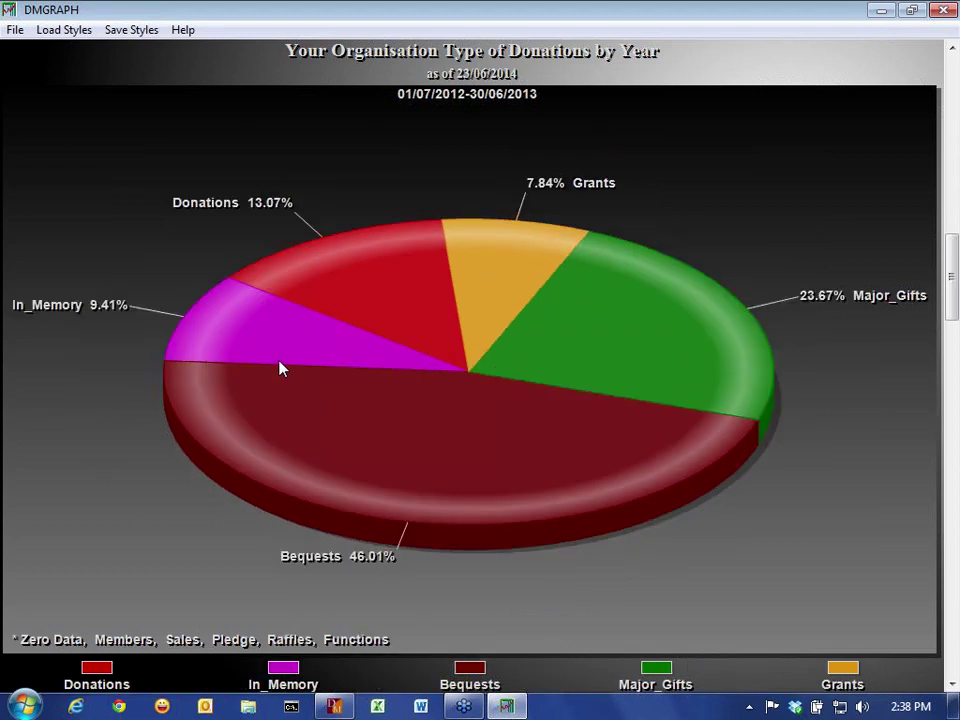
scroll(279, 366, "down", 1)
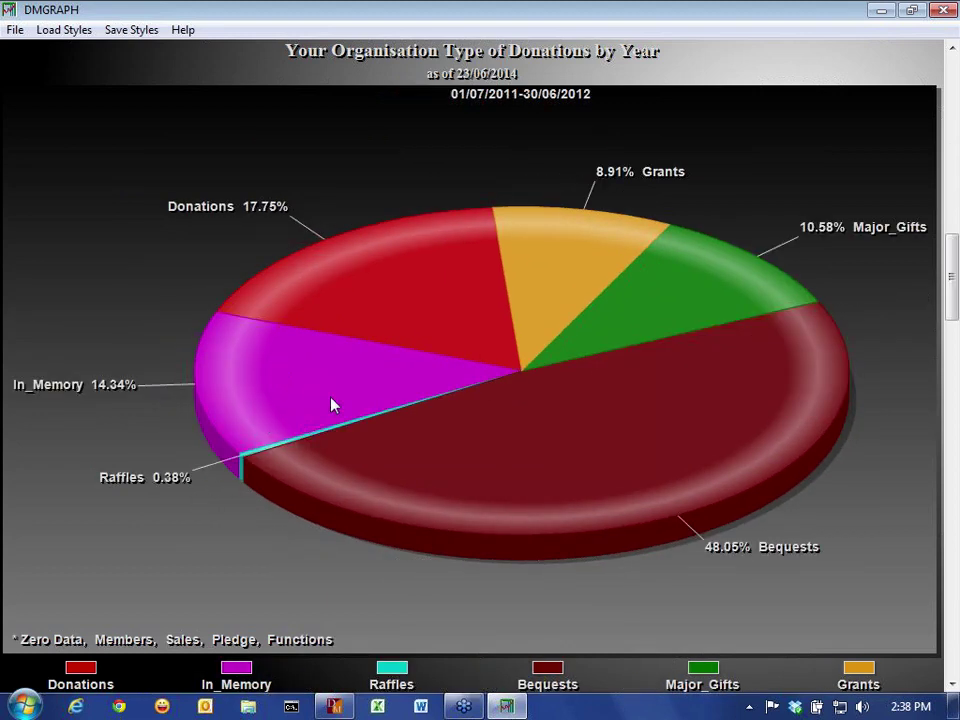
scroll(340, 398, "down", 1)
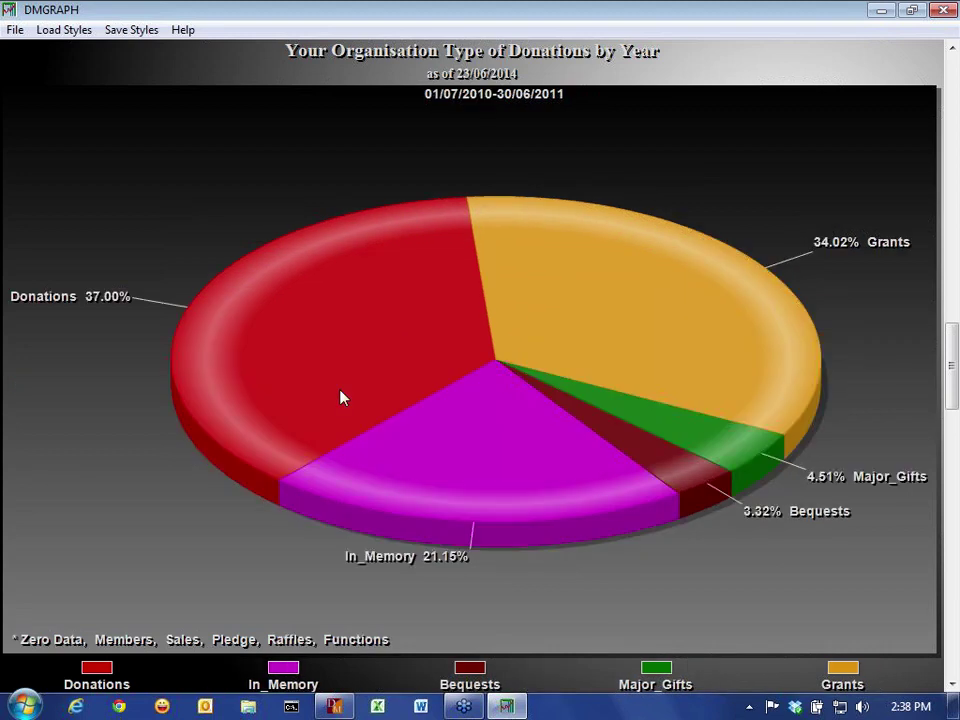
scroll(340, 398, "down", 2)
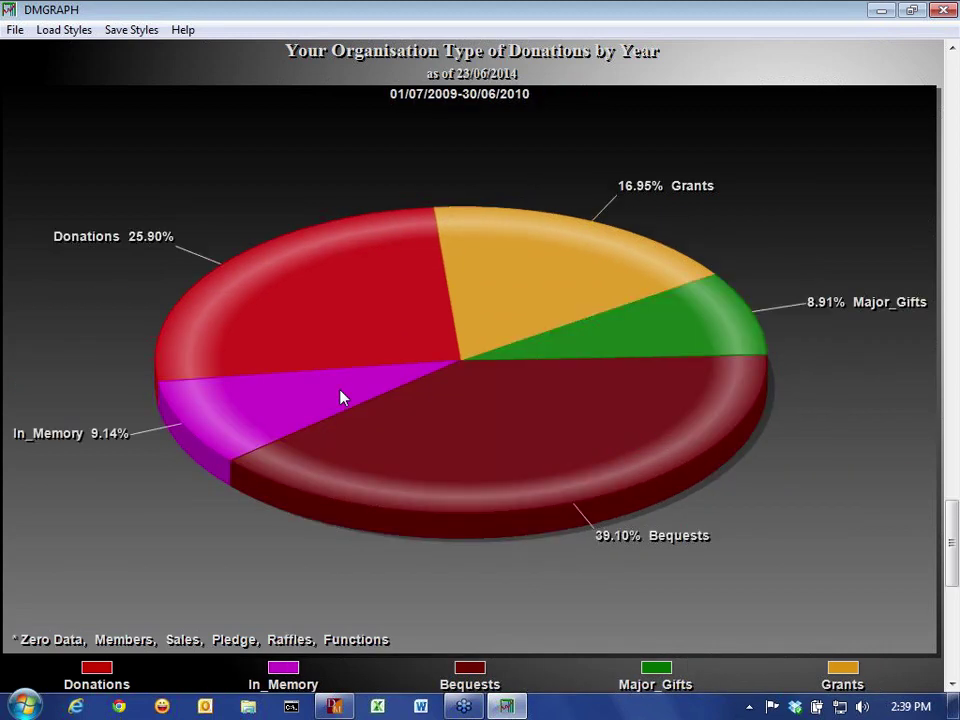
scroll(340, 398, "down", 1)
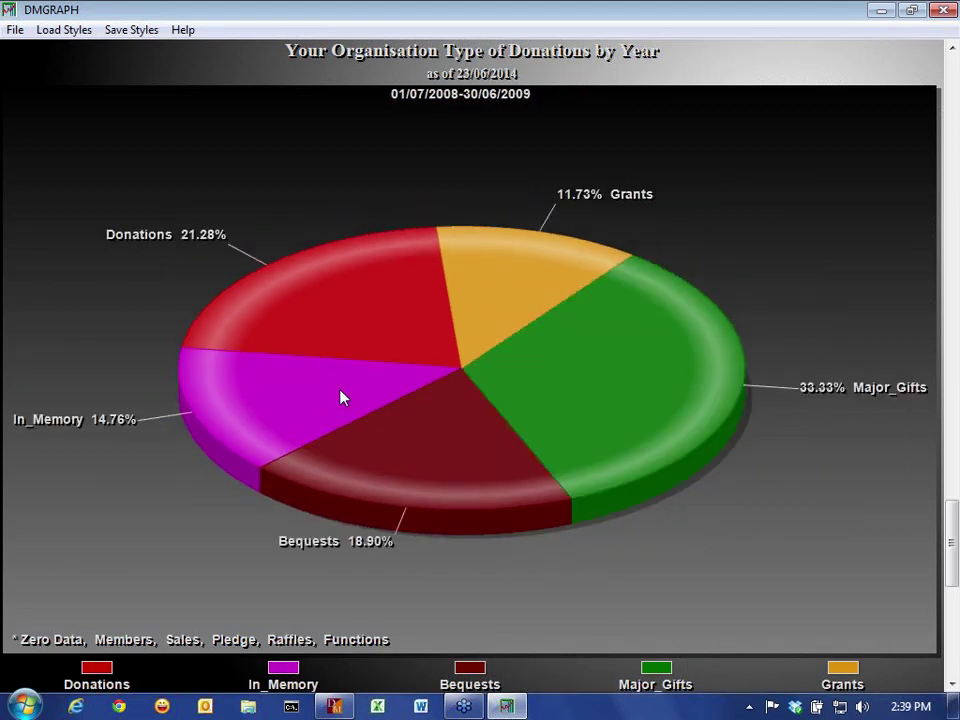
scroll(340, 398, "down", 1)
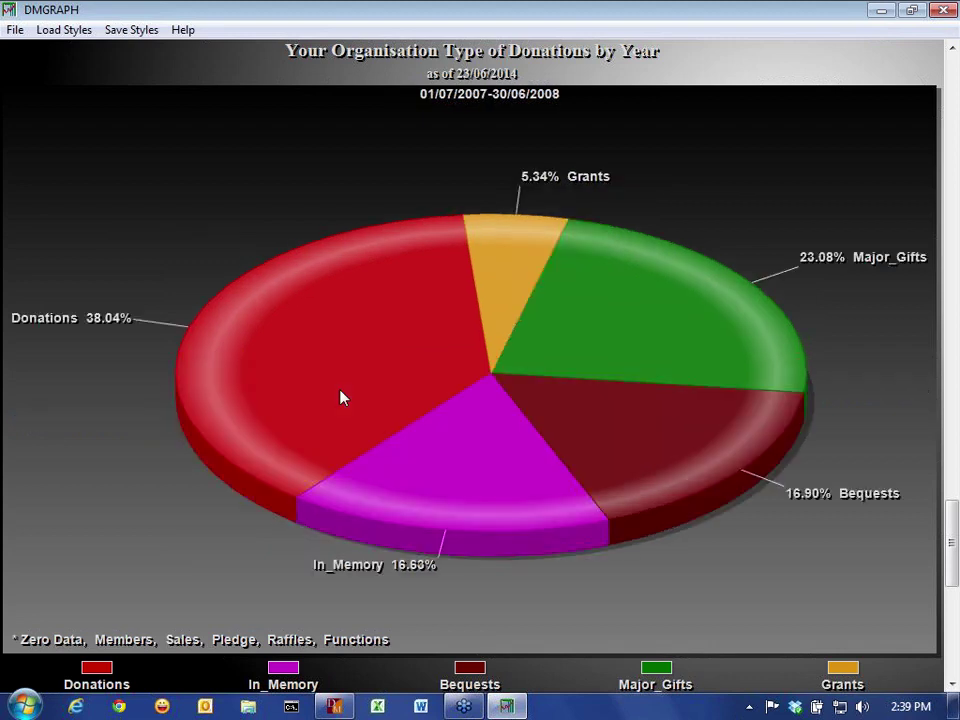
scroll(330, 402, "up", 4)
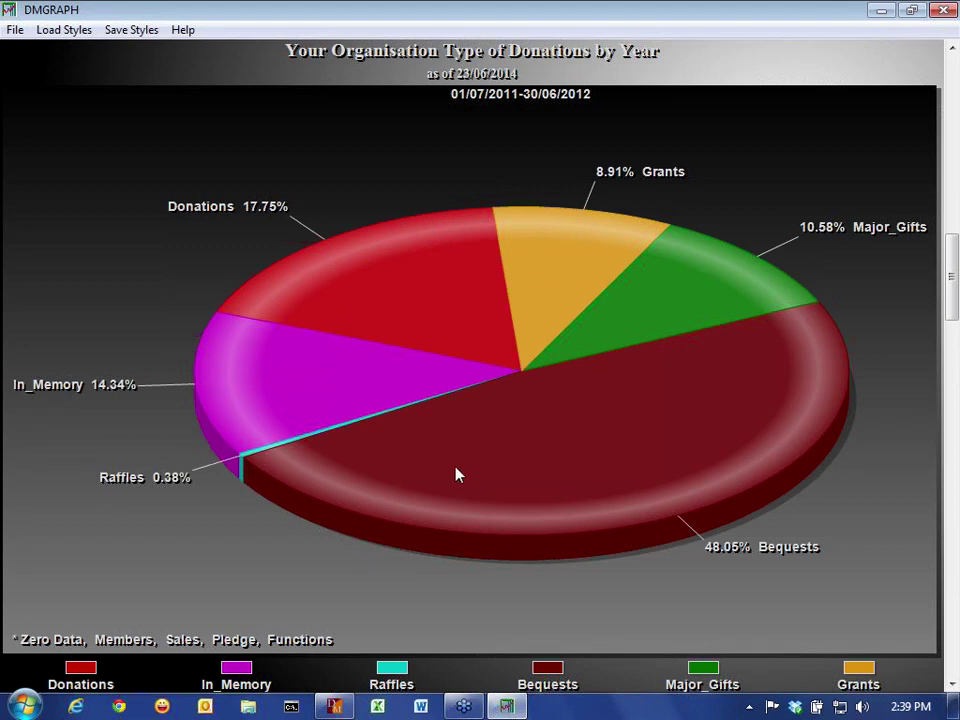
Set the pie chart's Group Percentages option to 2% to combine the smallest donation types.
double_click(398, 295)
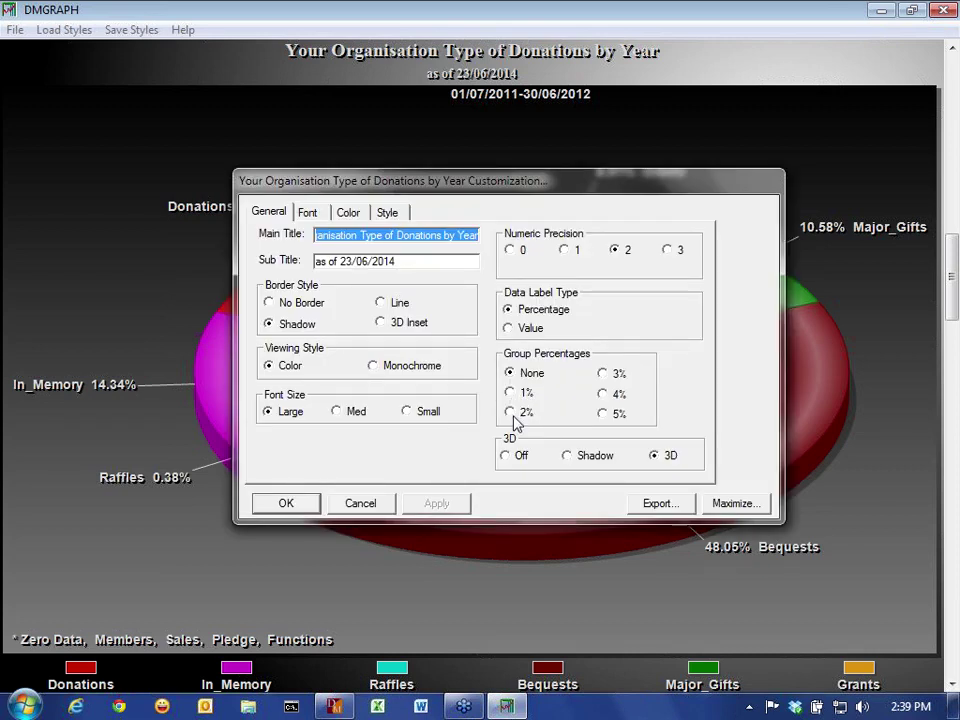
left_click(512, 413)
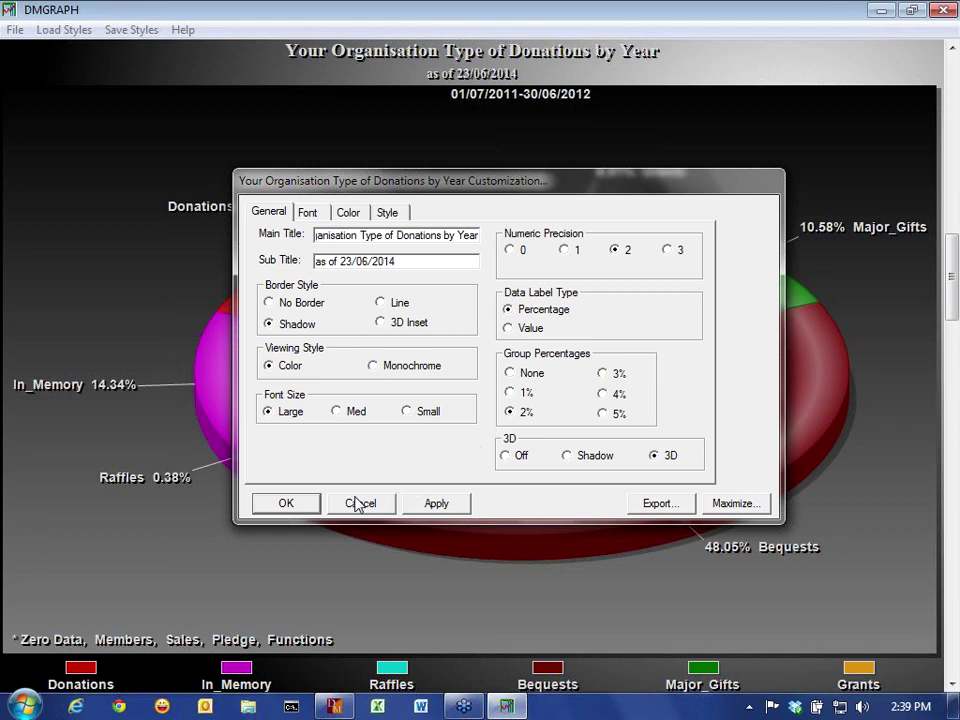
left_click(316, 503)
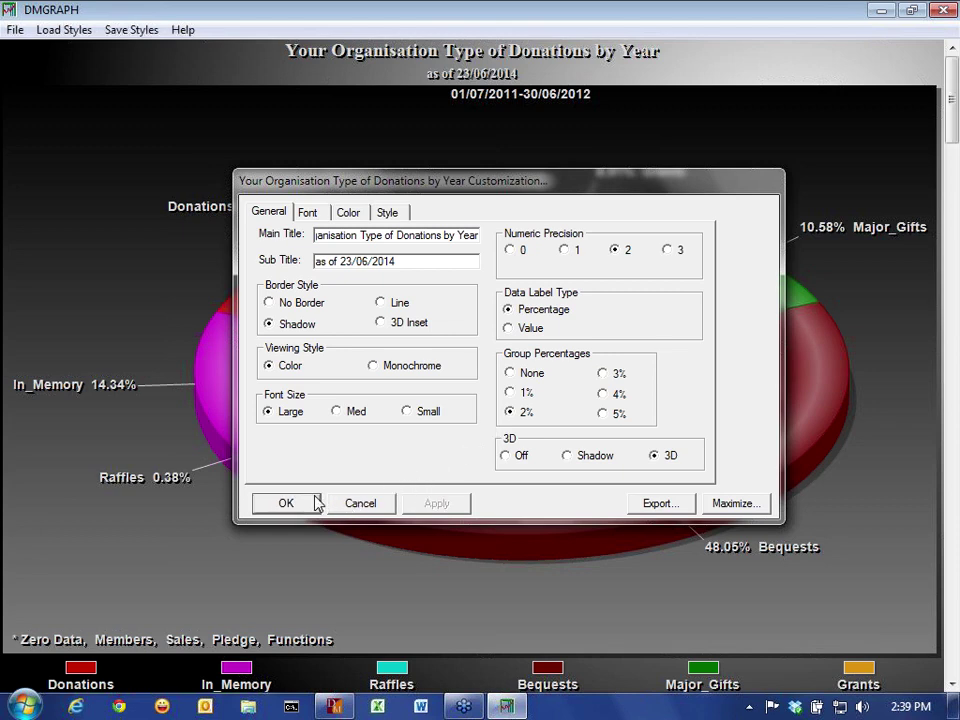
left_click(316, 503)
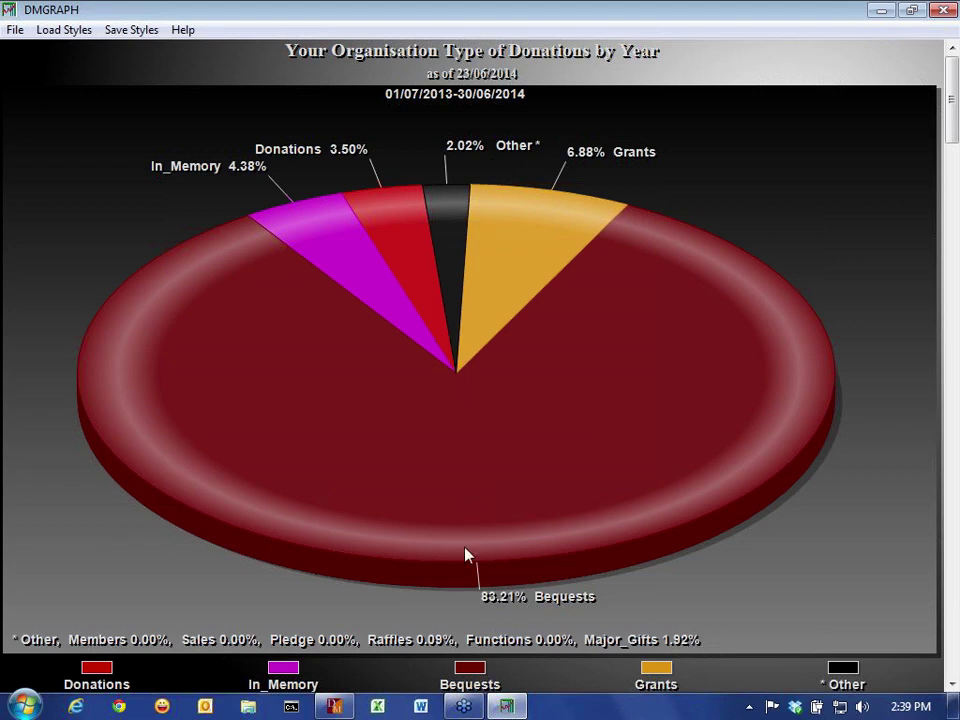
Turn off the 3D effect on the donation type pie chart.
double_click(461, 427)
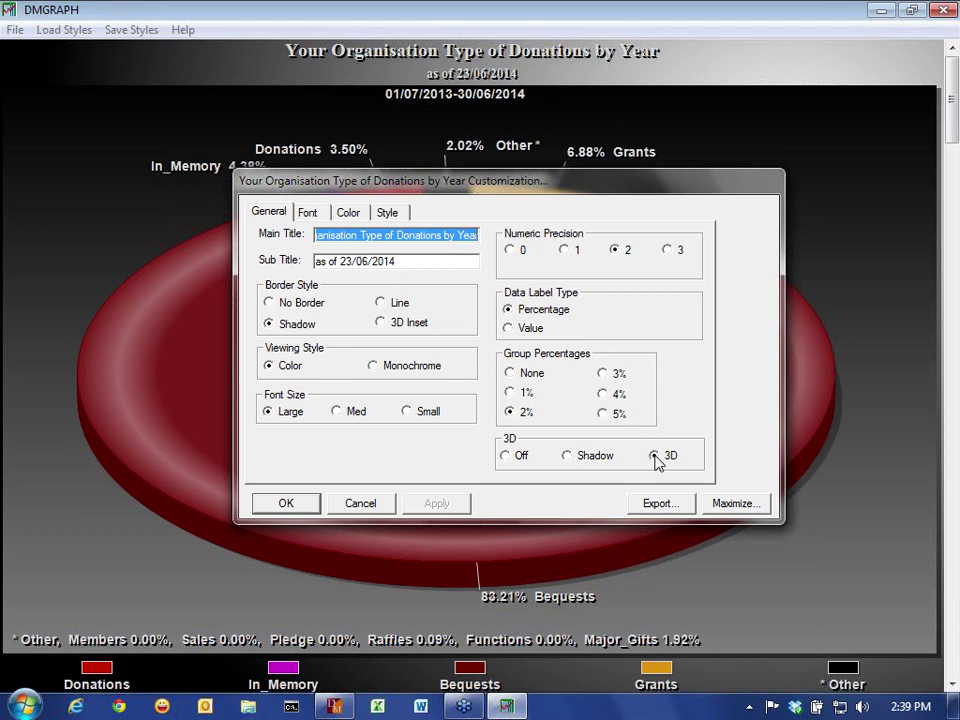
left_click(506, 458)
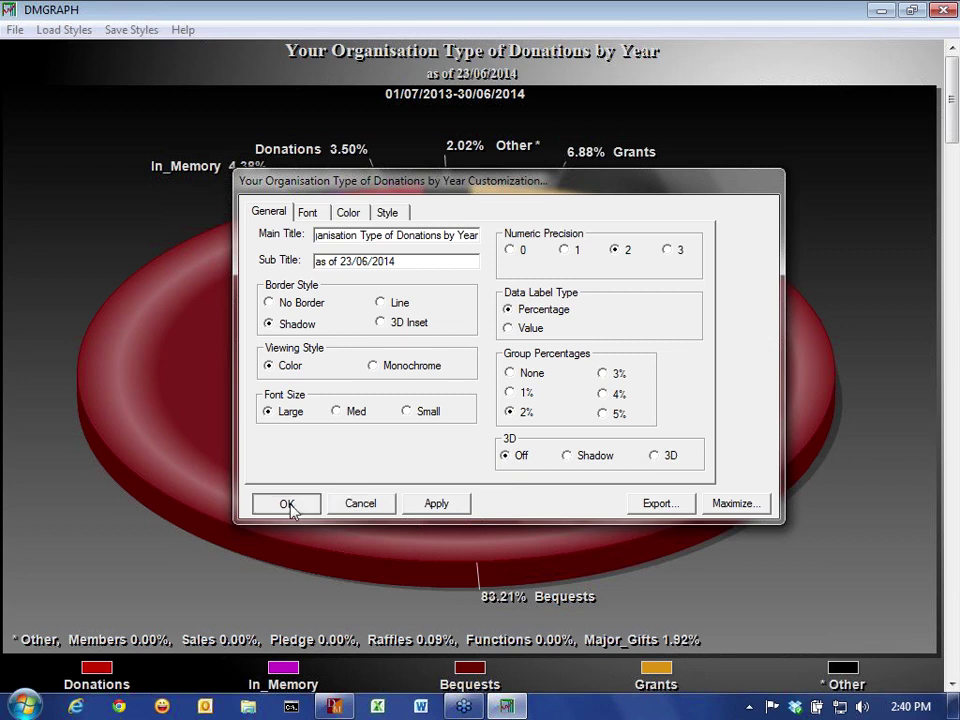
left_click(289, 507)
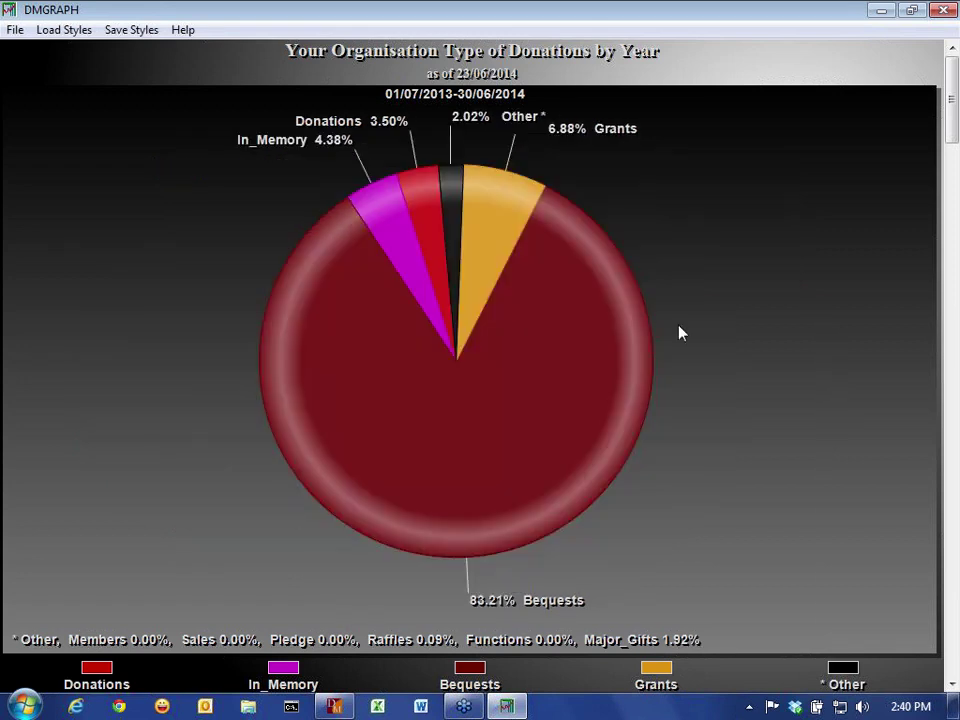
Change the colour of the pie chart's In_Memory slice to bright blue.
double_click(531, 300)
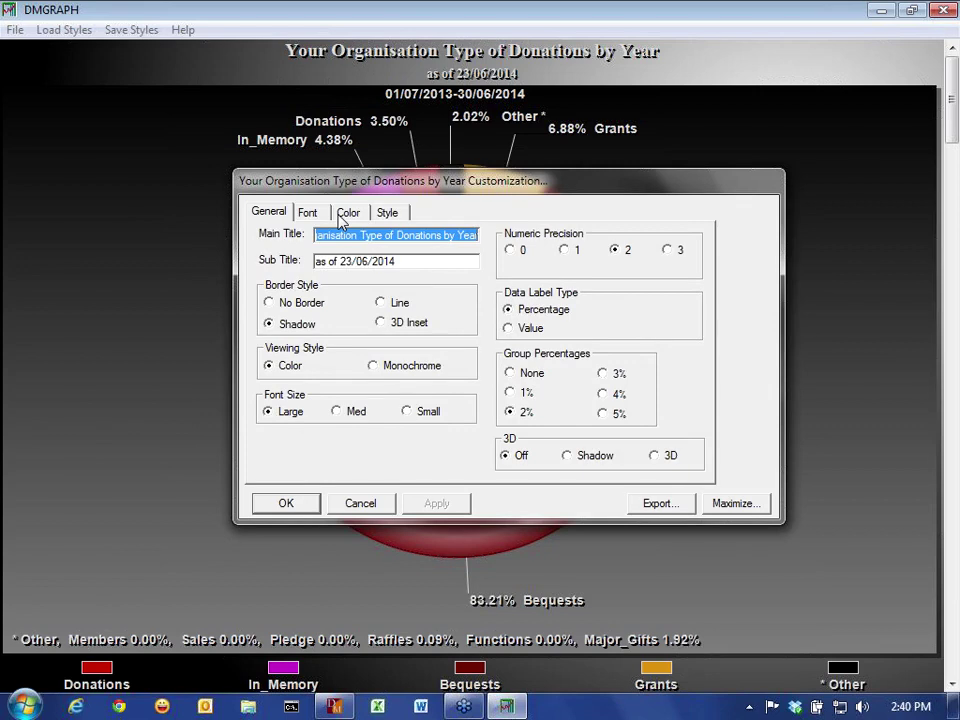
key("ctrl+Tab")
left_click(341, 217)
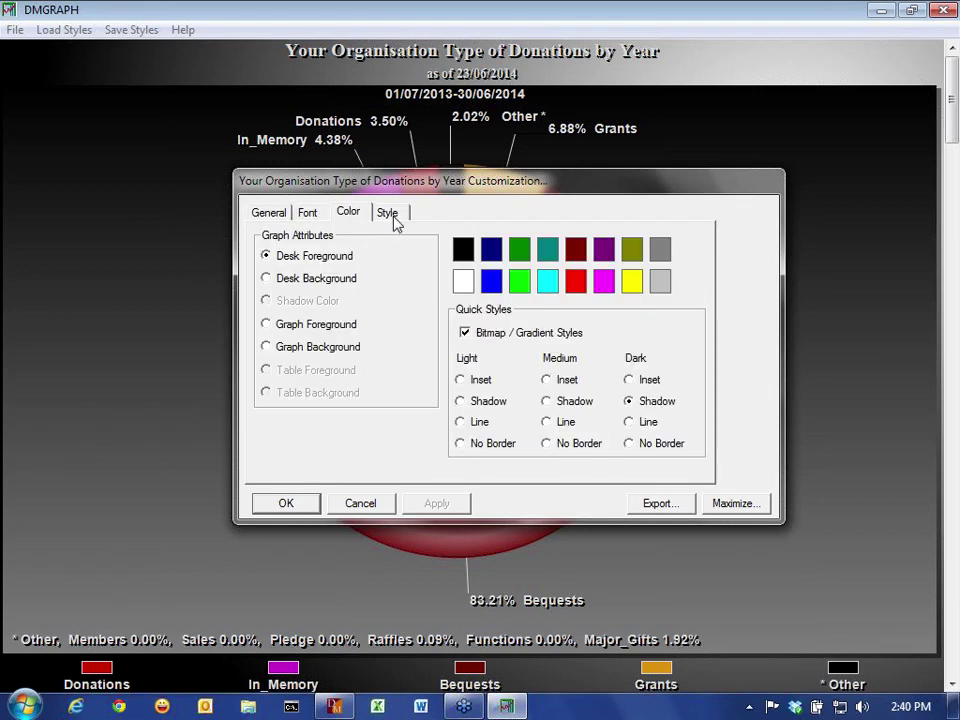
left_click(389, 214)
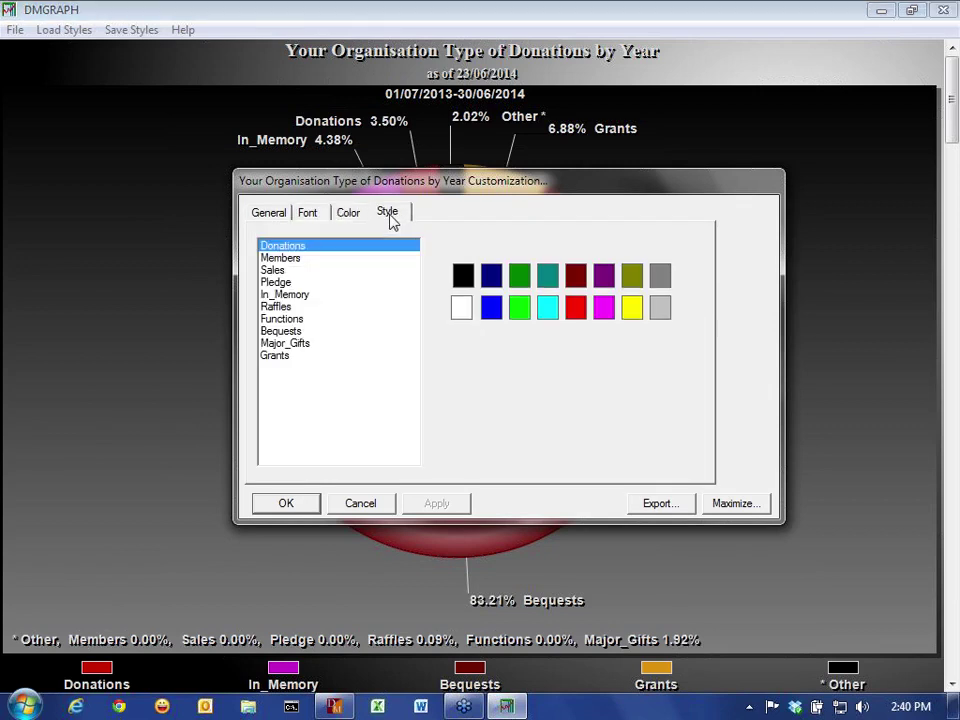
left_click(311, 257)
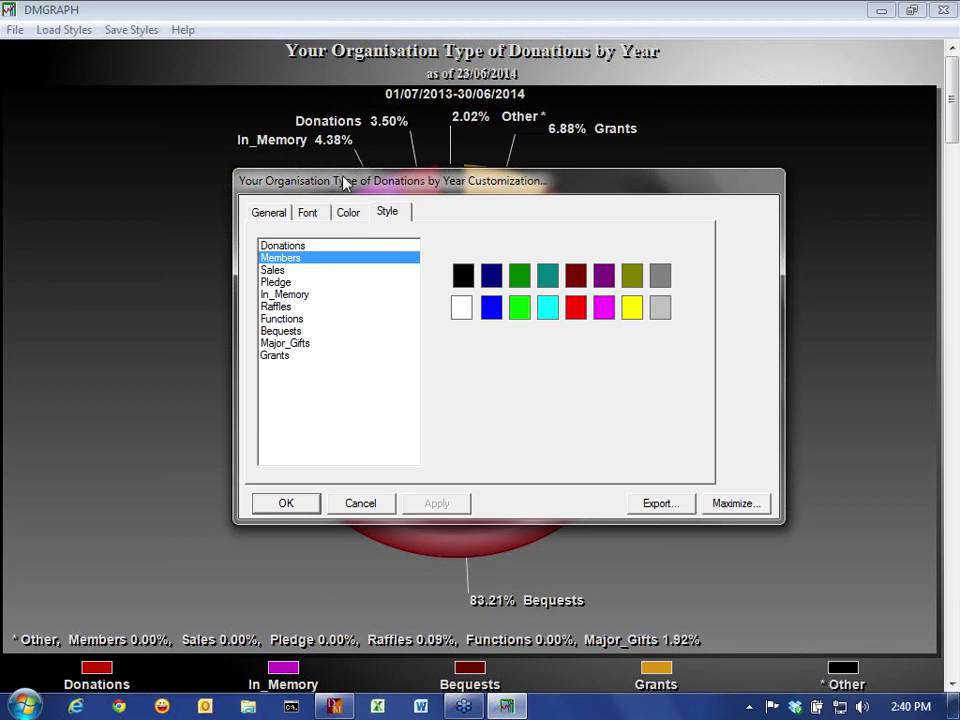
left_click_drag(343, 182, 772, 192)
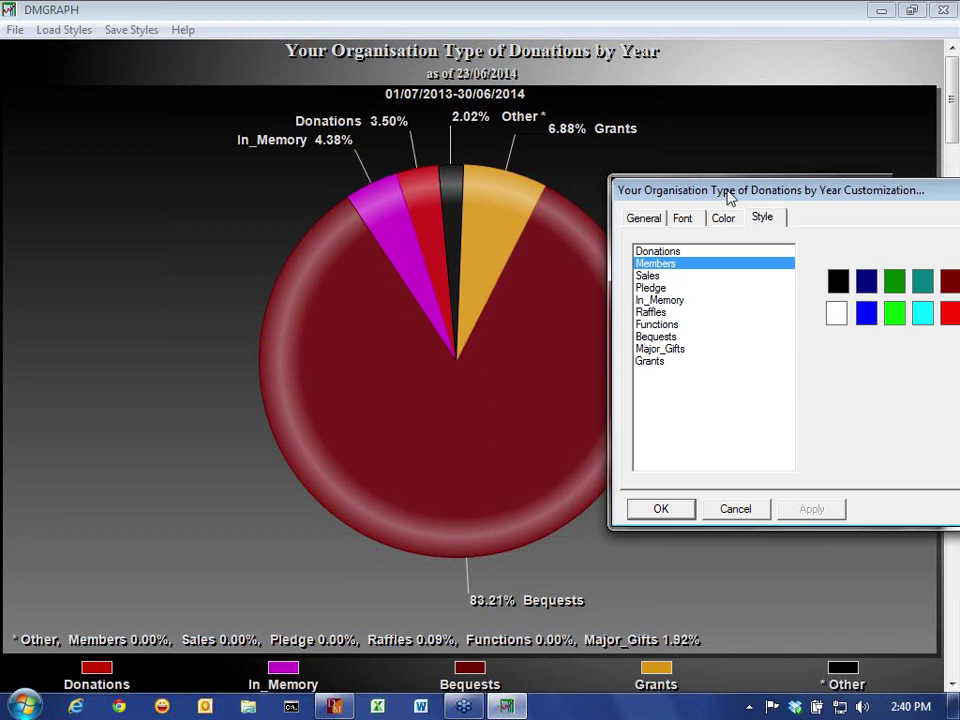
left_click_drag(726, 197, 659, 231)
left_click(590, 336)
left_click(797, 351)
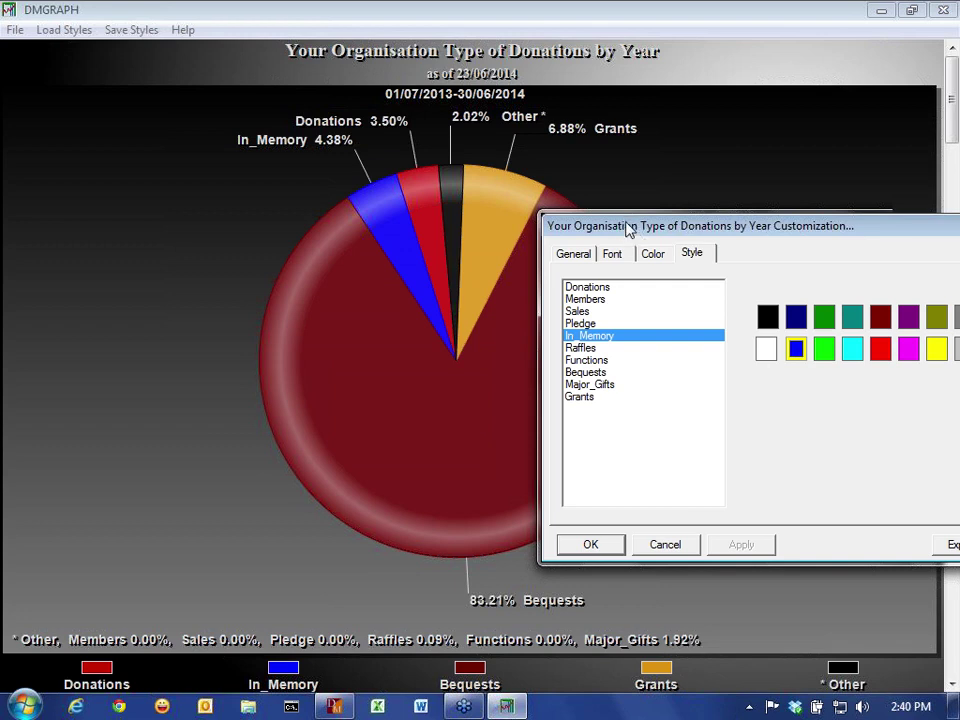
left_click_drag(628, 229, 294, 225)
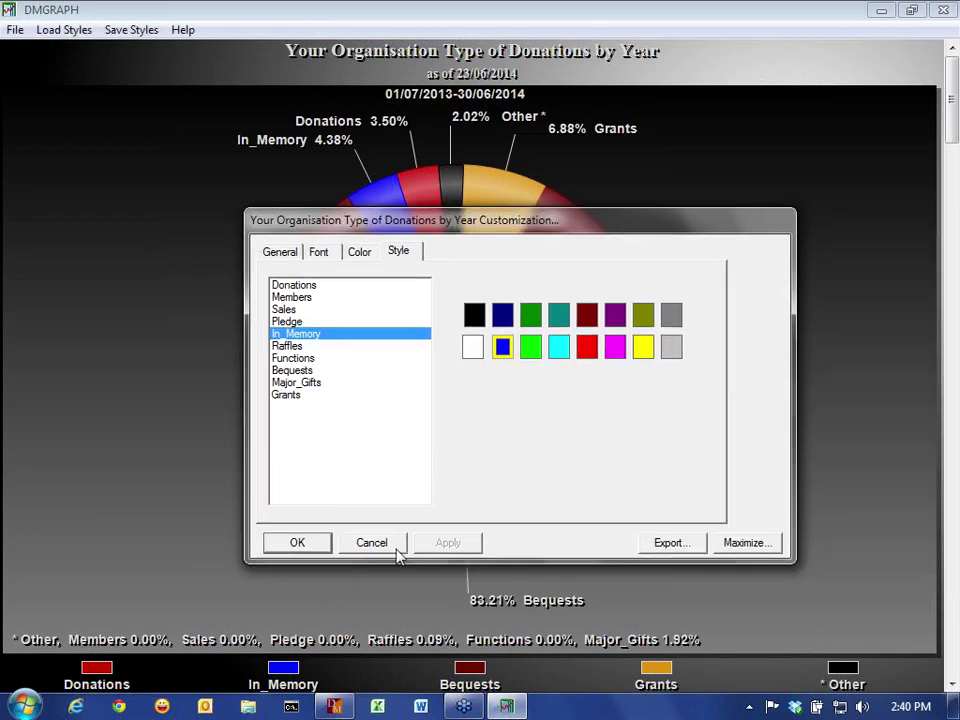
left_click(397, 550)
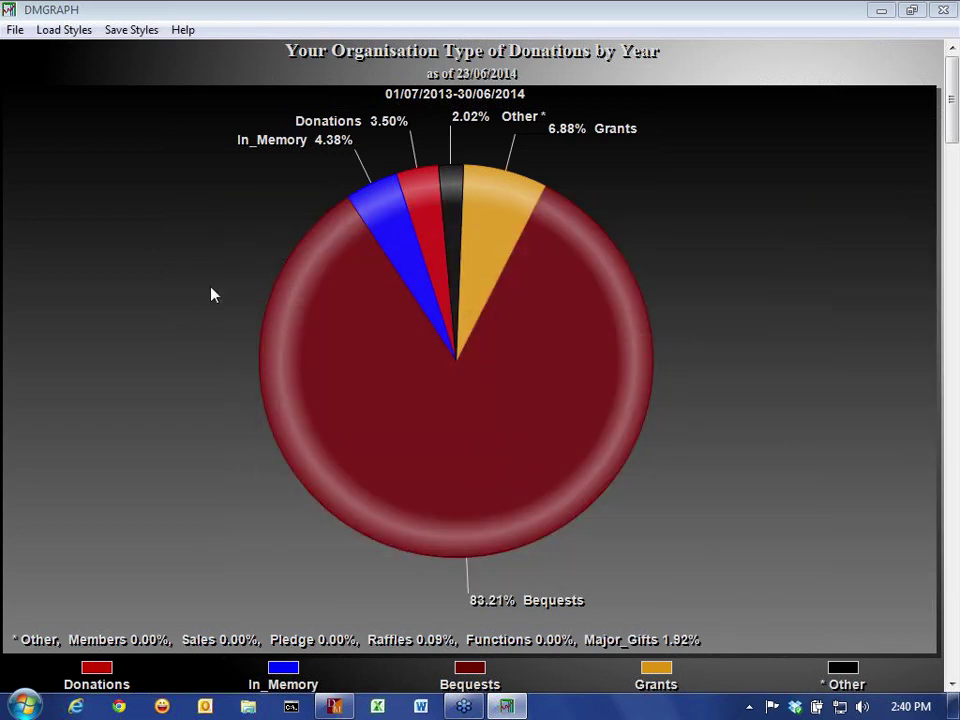
right_click(196, 232)
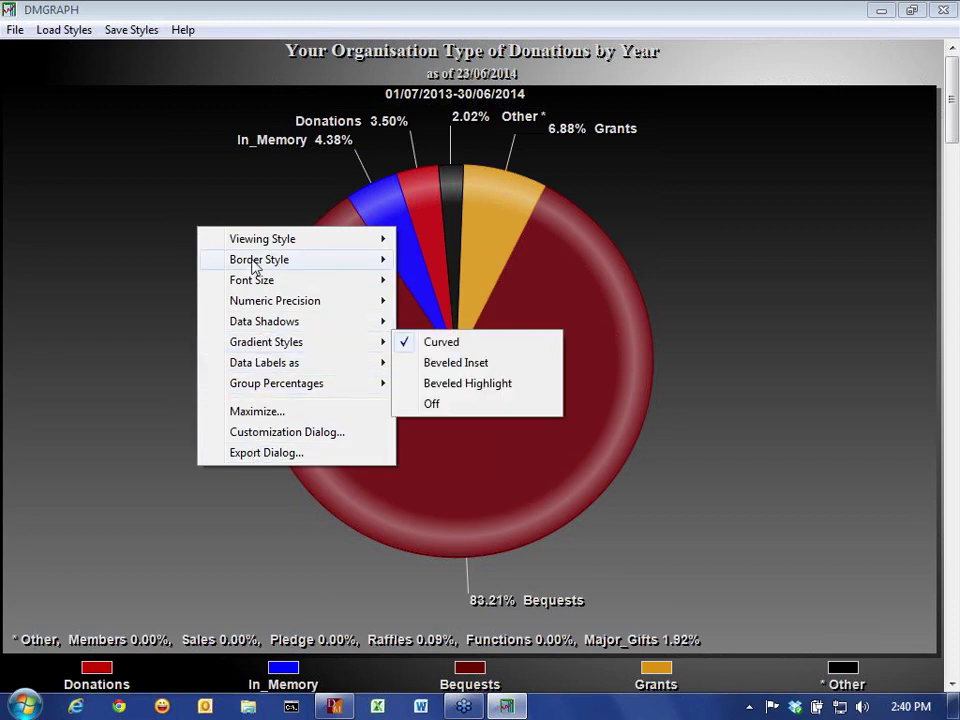
mouse_move(258, 245)
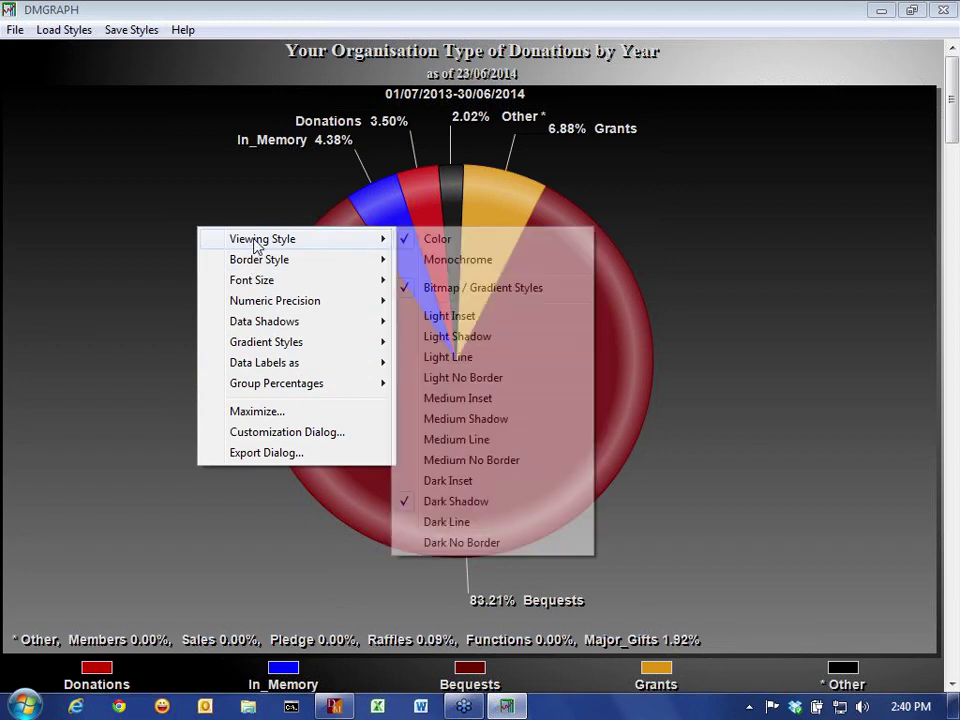
mouse_move(278, 281)
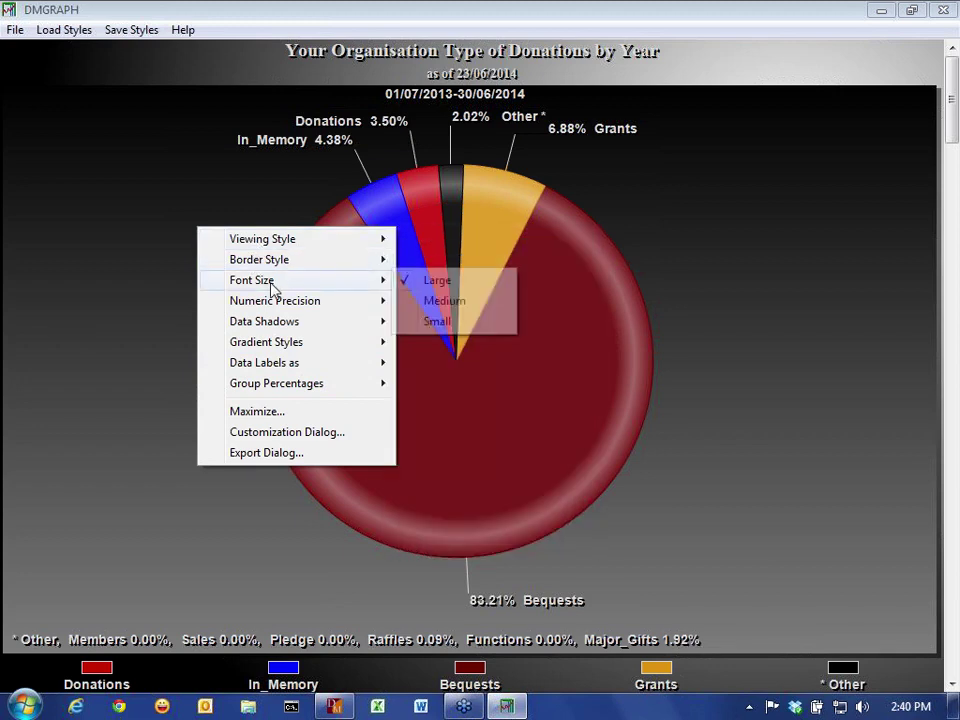
left_click(123, 308)
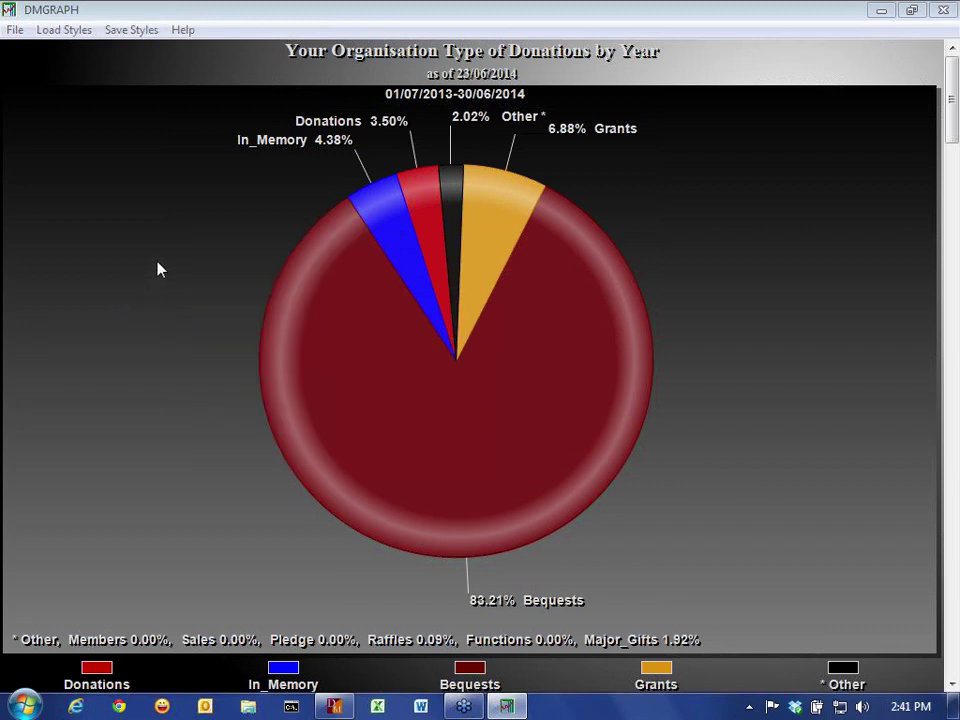
Export the pie chart as a JPG file named Murray1.jpg in the DMTRAIN folder.
double_click(157, 268)
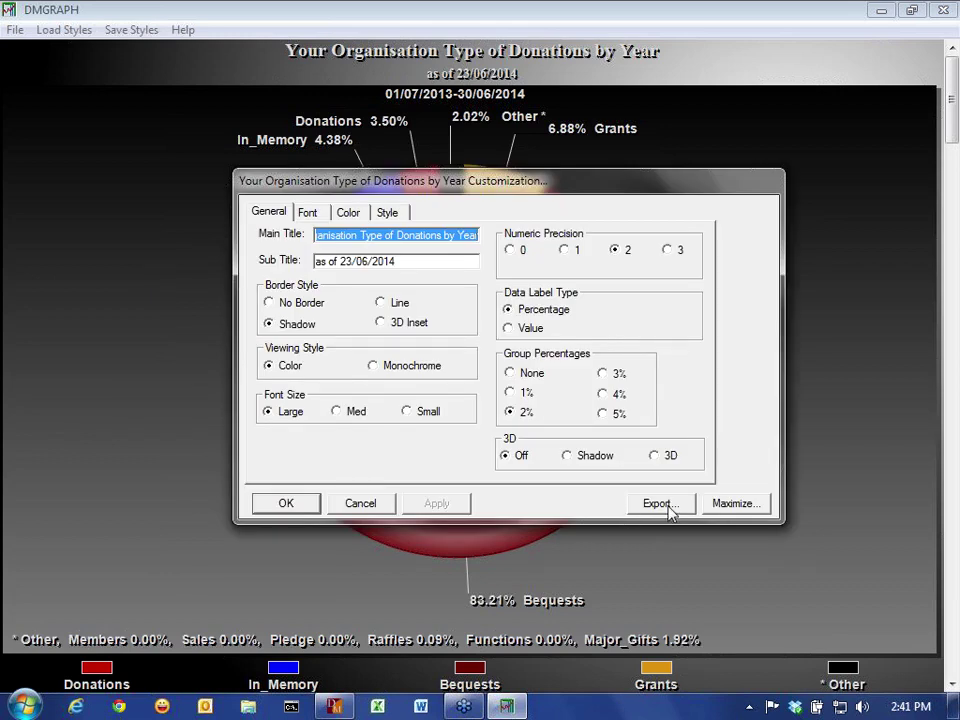
left_click(659, 503)
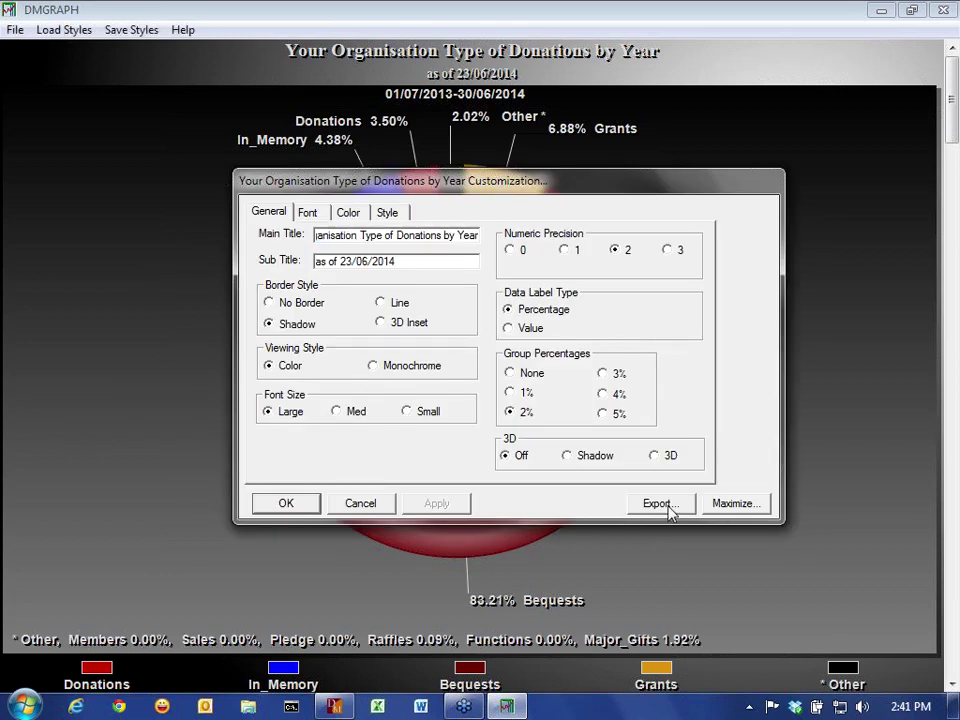
left_click(669, 506)
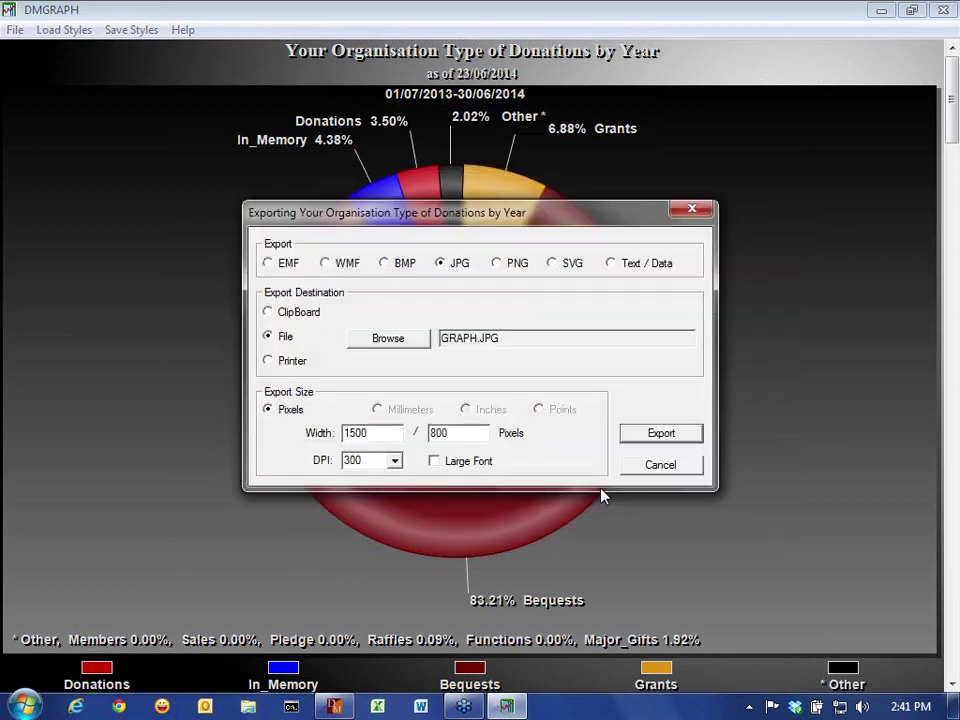
left_click(476, 341)
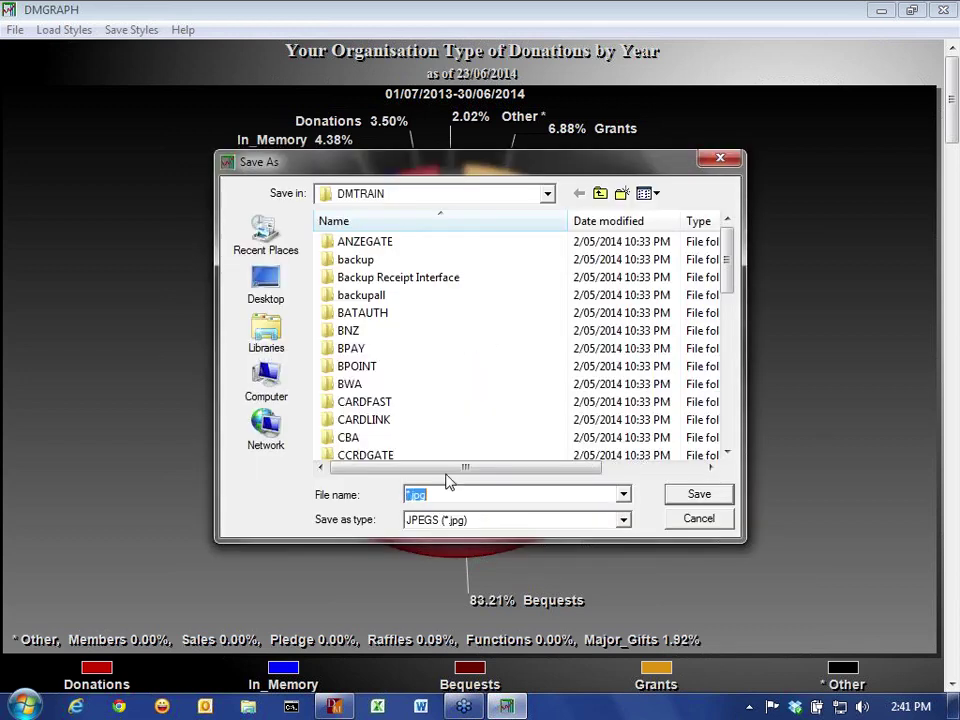
type("Murray1.jpg")
key("ctrl+a")
key("Return")
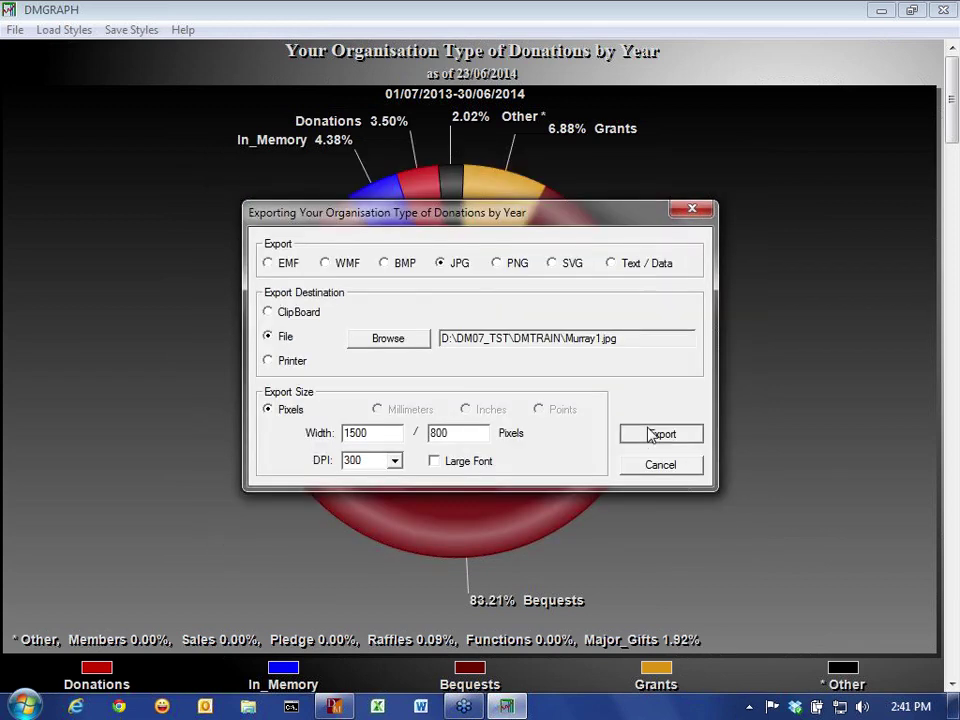
left_click(652, 435)
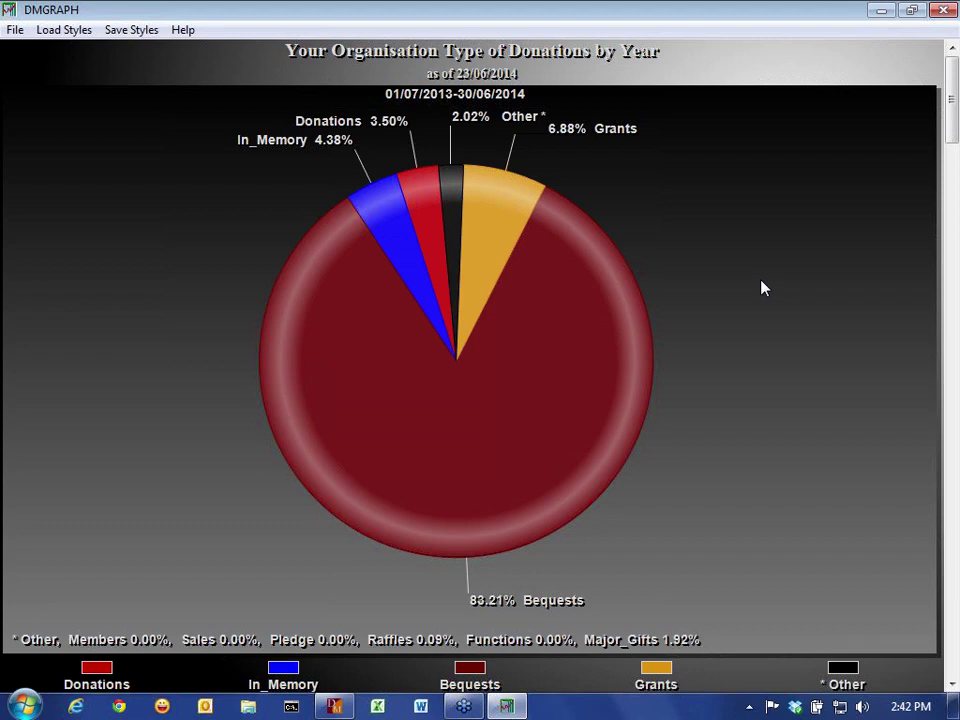
Close the enlarged pie chart and check the available choices for the first Financial Summaries selection in Dashboard Setup.
left_click(945, 9)
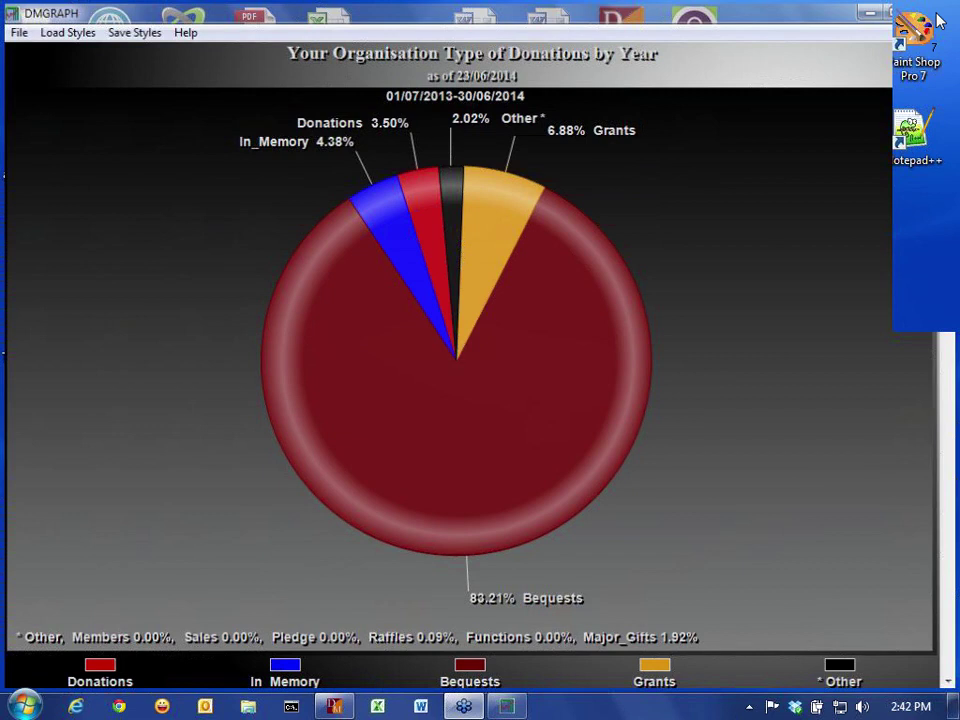
left_click(940, 18)
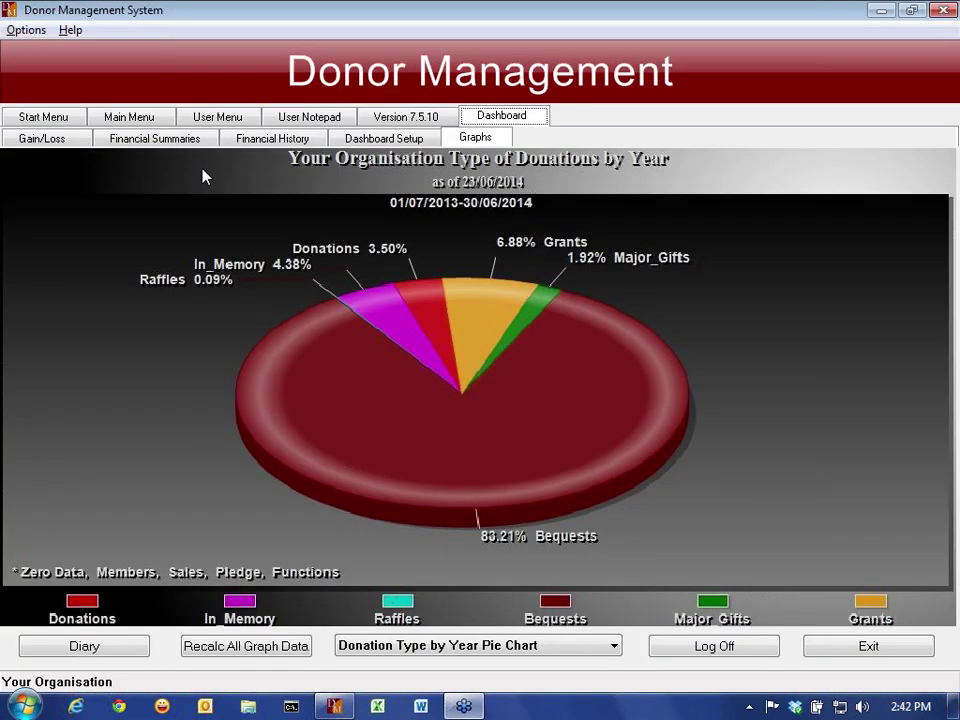
left_click(384, 138)
left_click(221, 357)
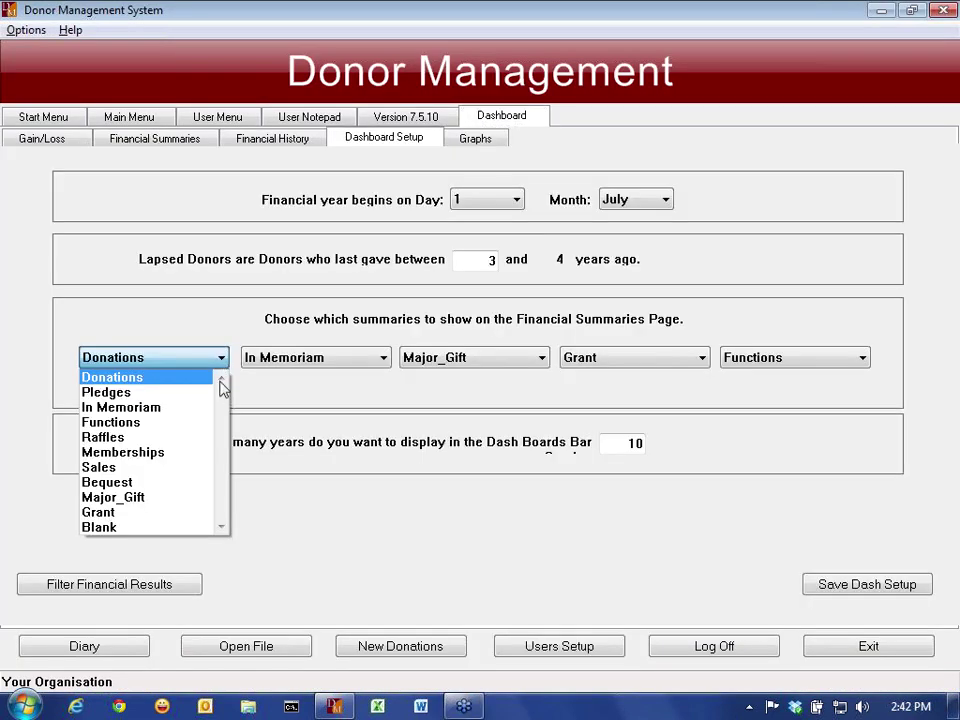
left_click(221, 358)
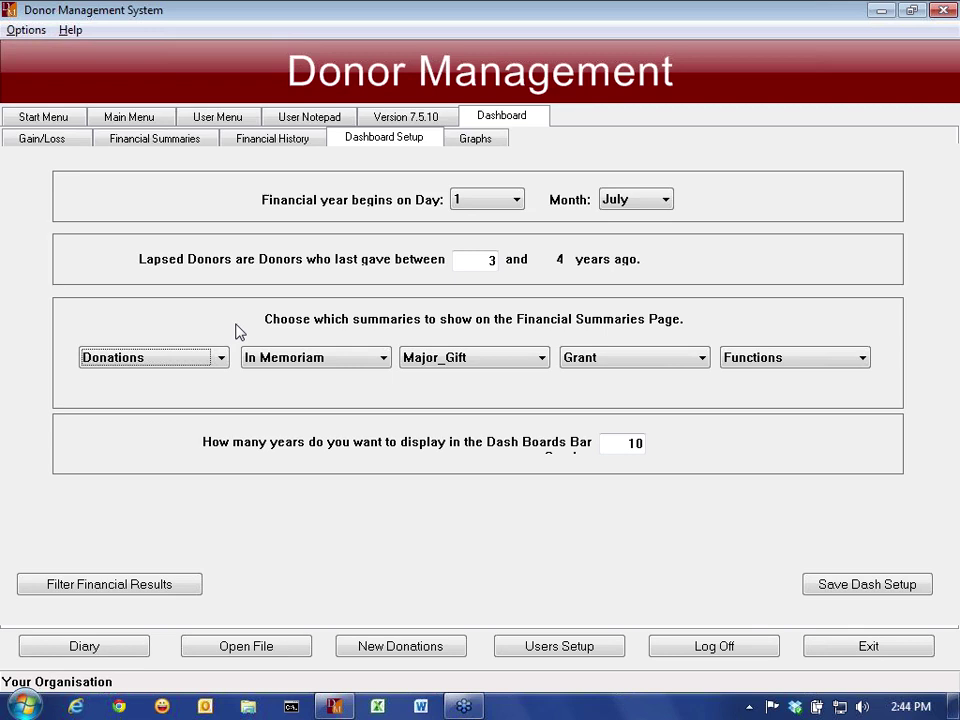
Open the Gain/Loss figures on the dashboard.
left_click(64, 145)
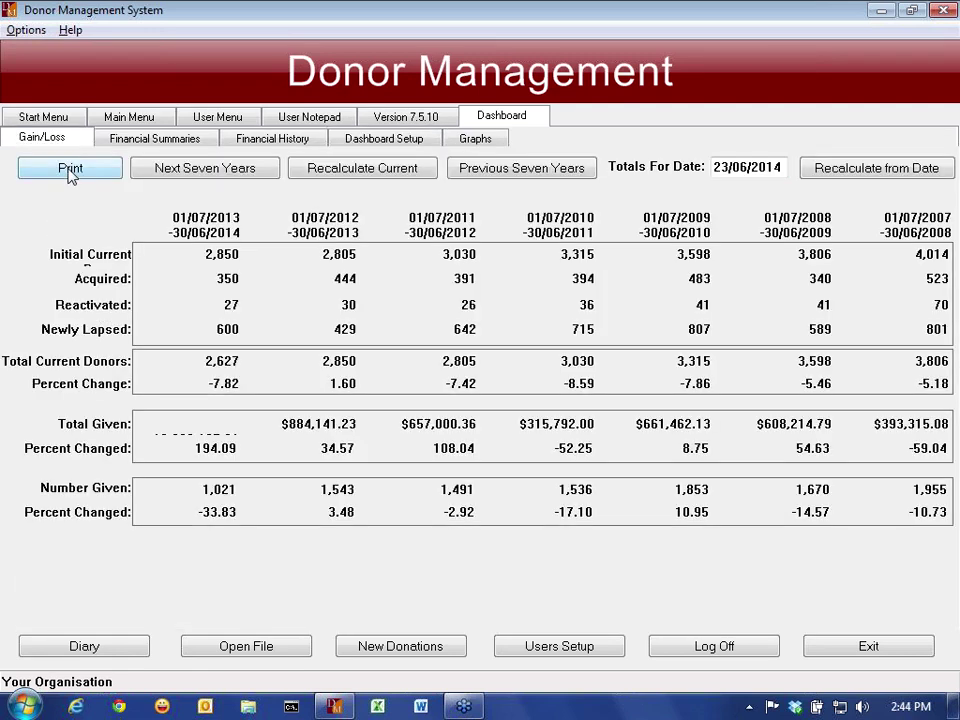